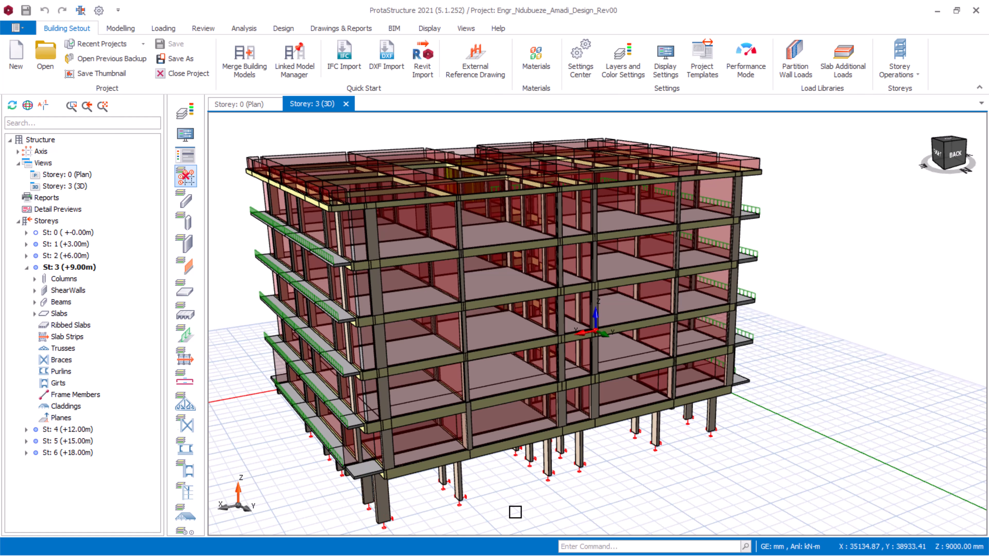
Step: Recolour the 3D building model by Design Status and examine the lower-storey columns from the back corner
scroll(779, 413, "down", 1)
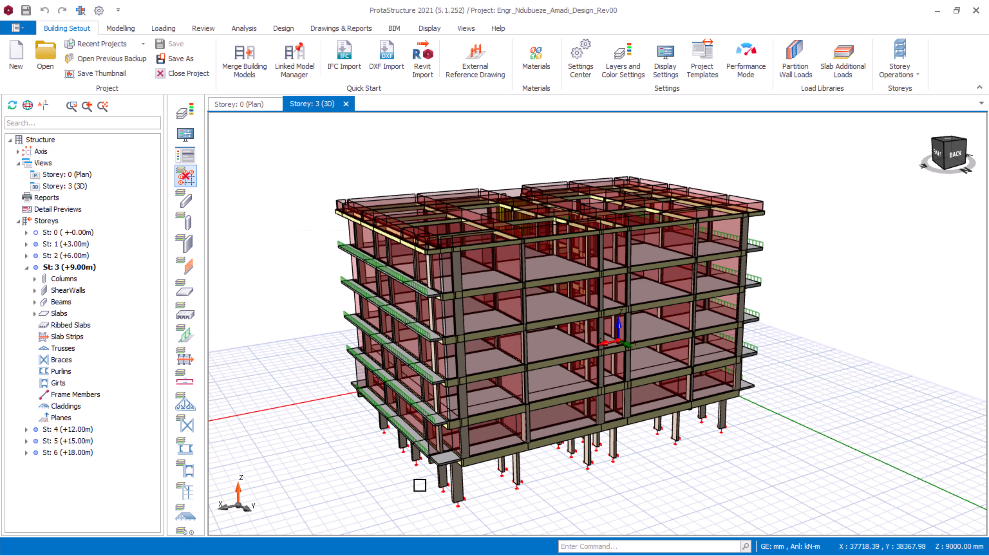
middle_click_drag(418, 485, 451, 485)
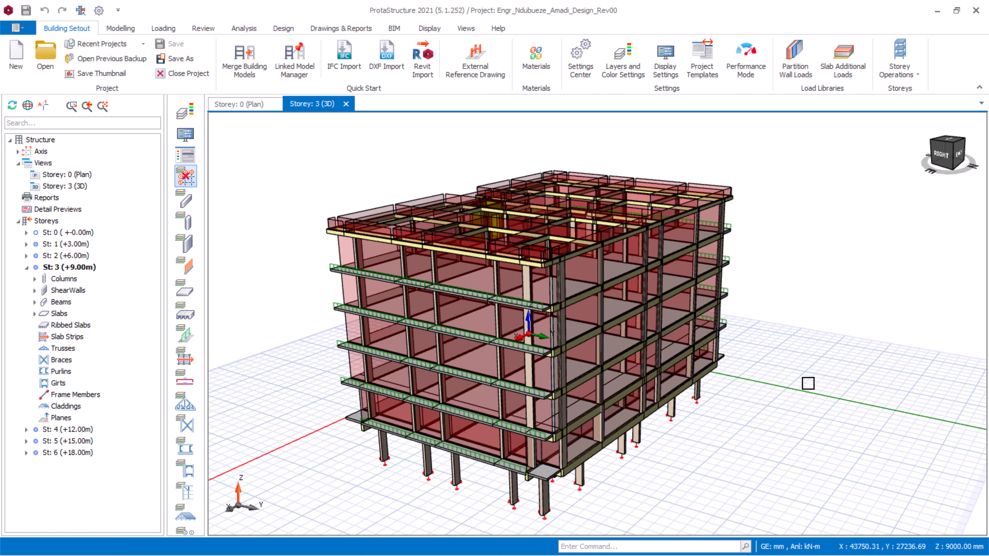
scroll(823, 362, "down", 1)
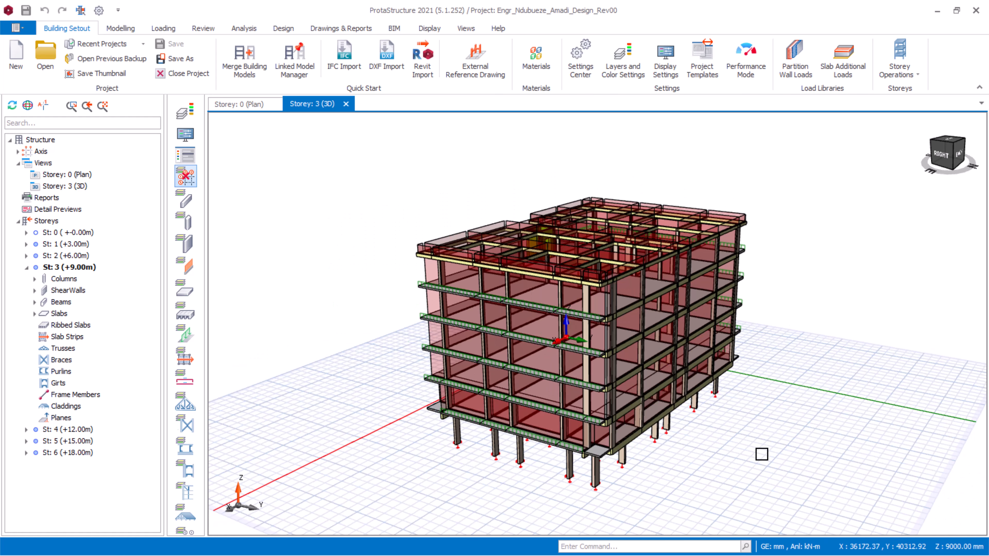
scroll(728, 445, "up", 1)
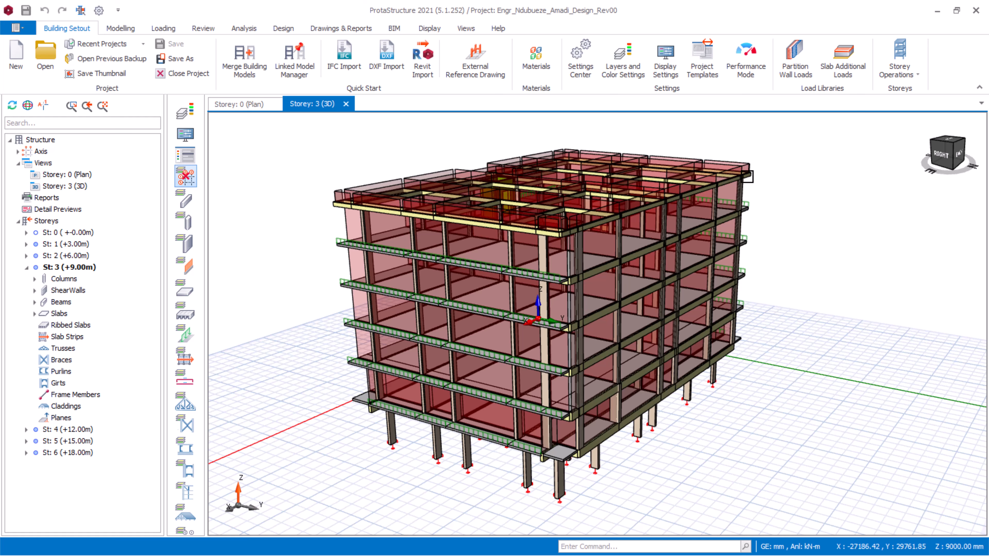
left_click(191, 156)
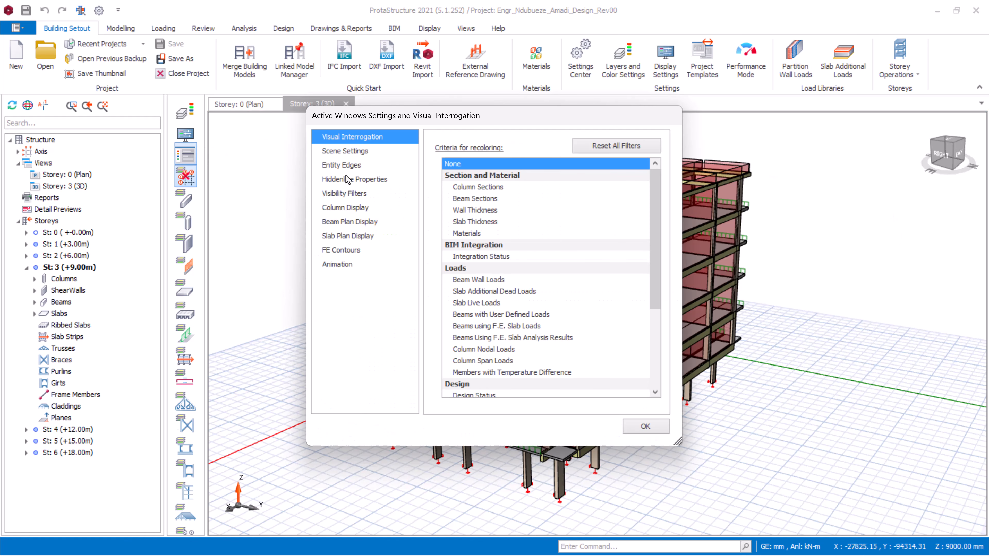
scroll(499, 309, "down", 2)
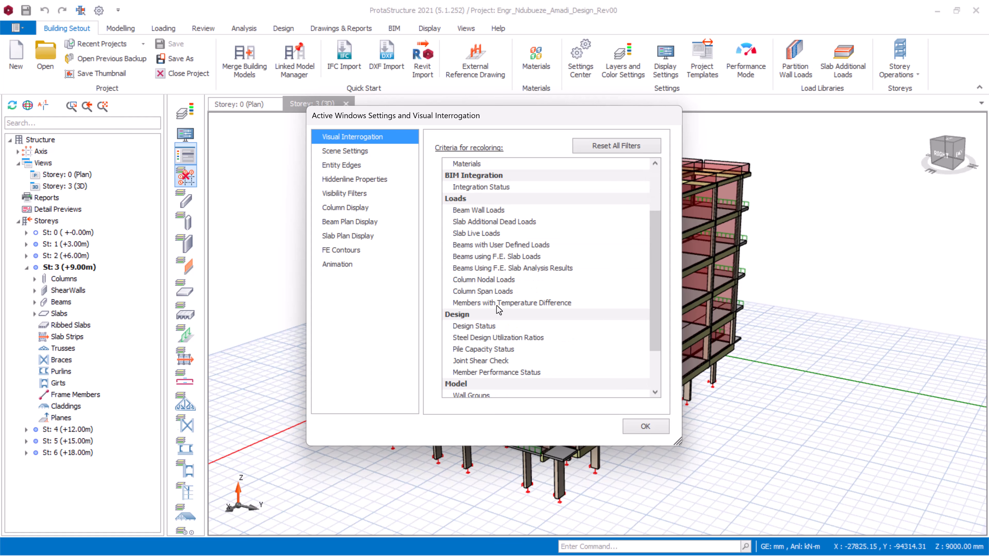
left_click(483, 327)
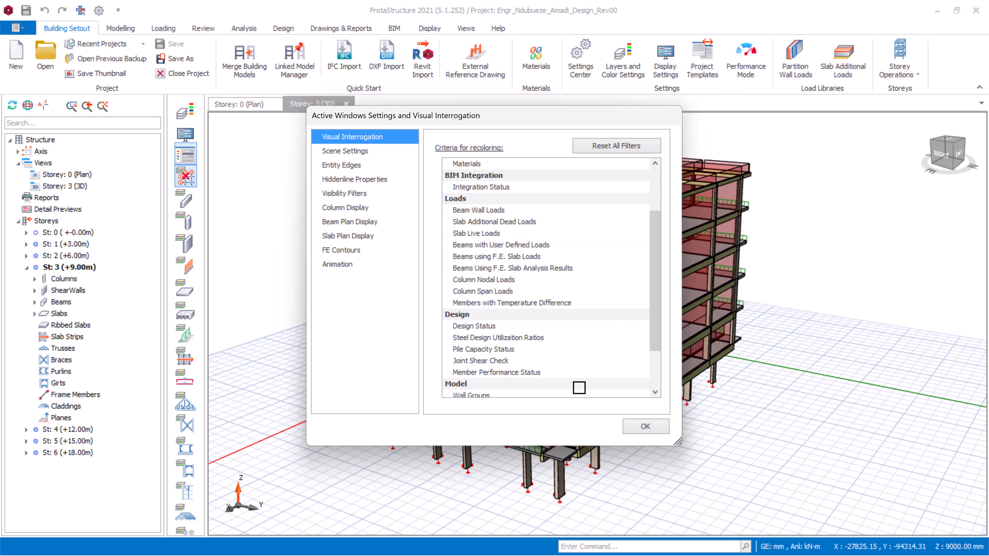
left_click(646, 427)
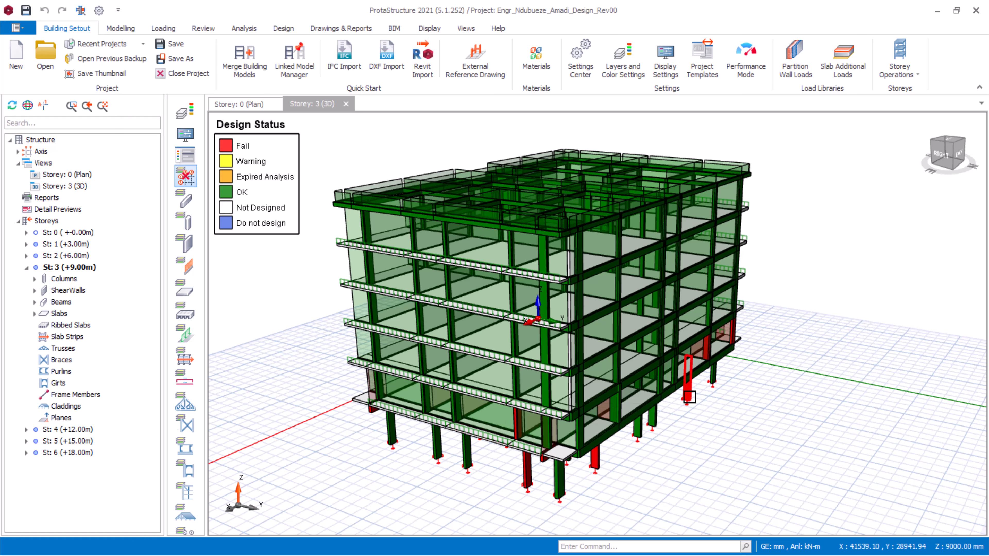
middle_click_drag(703, 425, 682, 407)
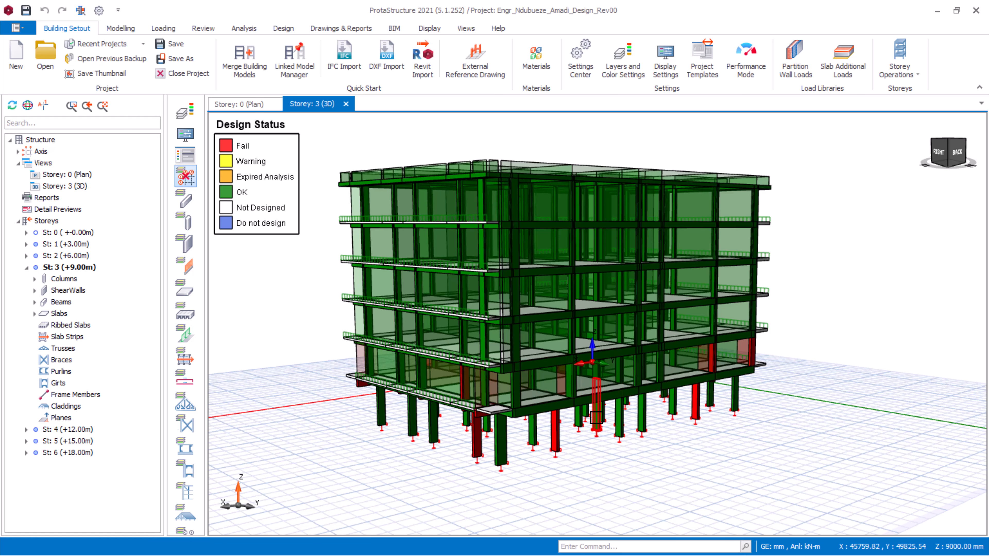
mouse_move(609, 405)
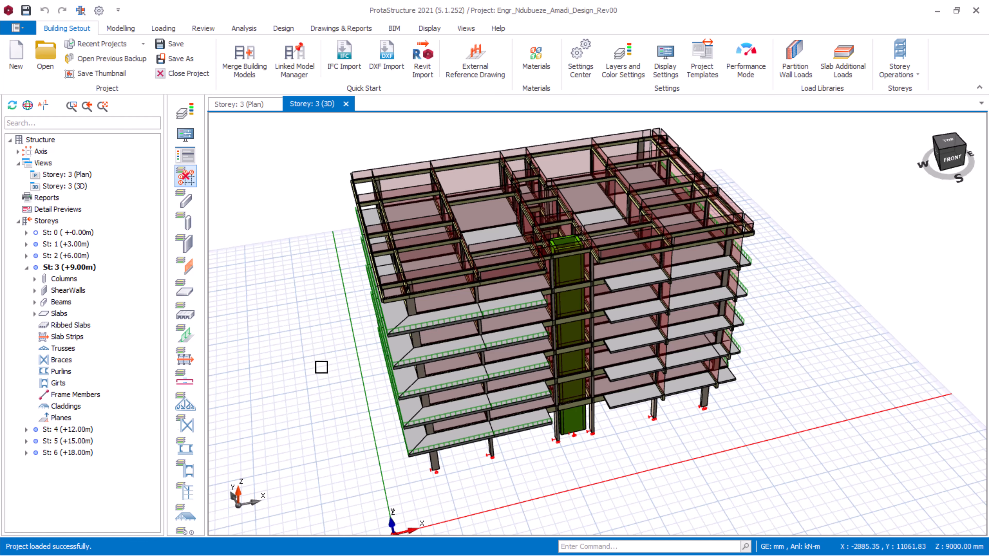
Step: Examine the reloaded 3D building model from the front, including its balcony slabs and overall frame
middle_click_drag(323, 366, 324, 348)
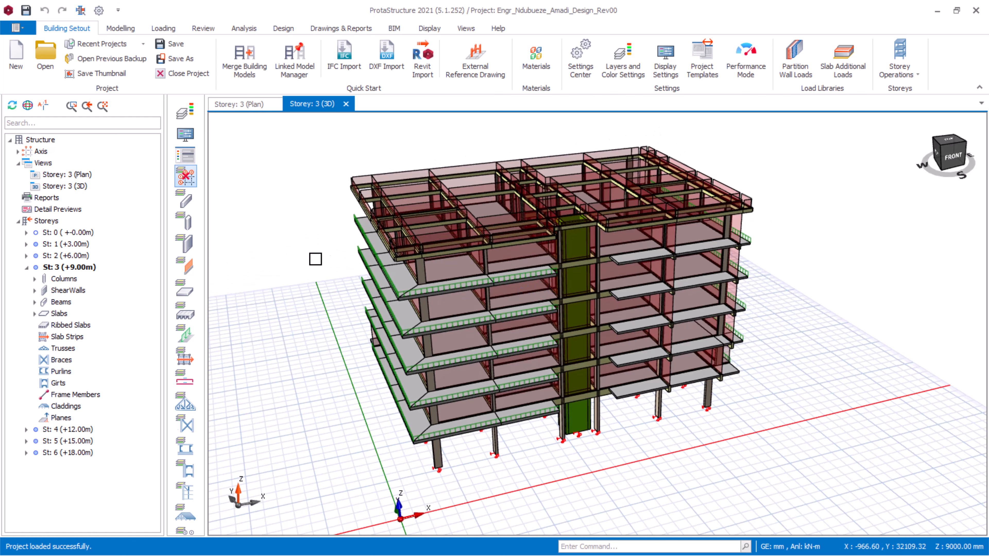
scroll(318, 269, "up", 2)
middle_click_drag(321, 298, 311, 314)
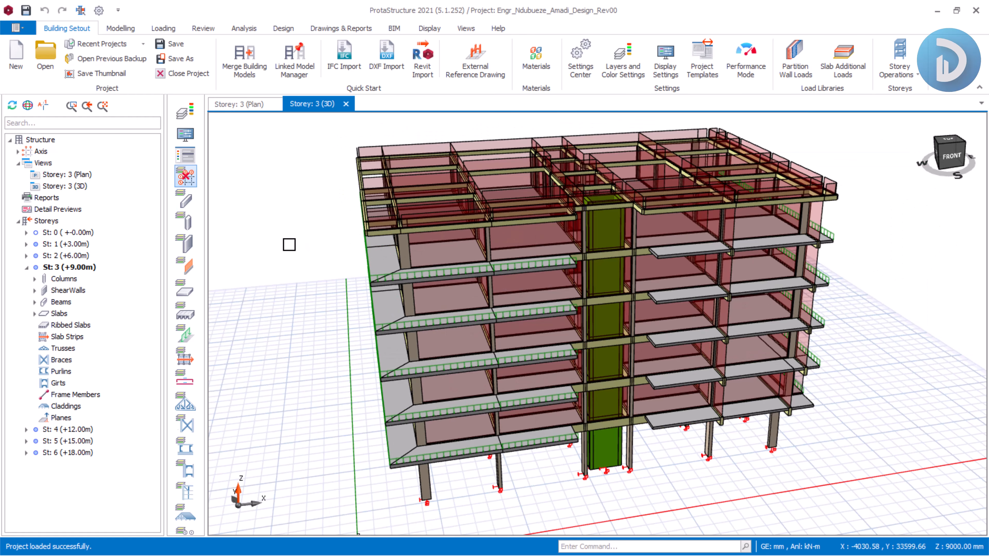
scroll(290, 244, "up", 2)
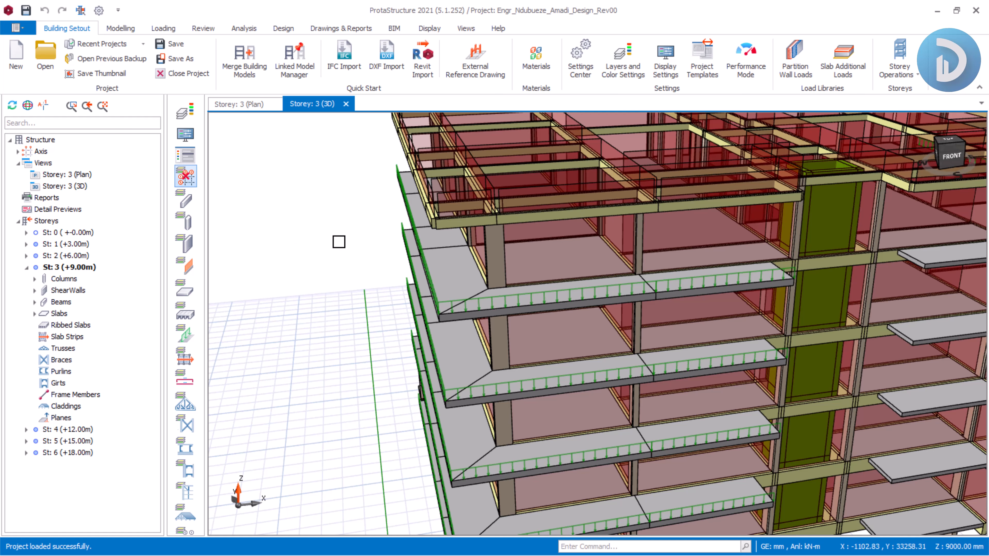
scroll(338, 236, "down", 3)
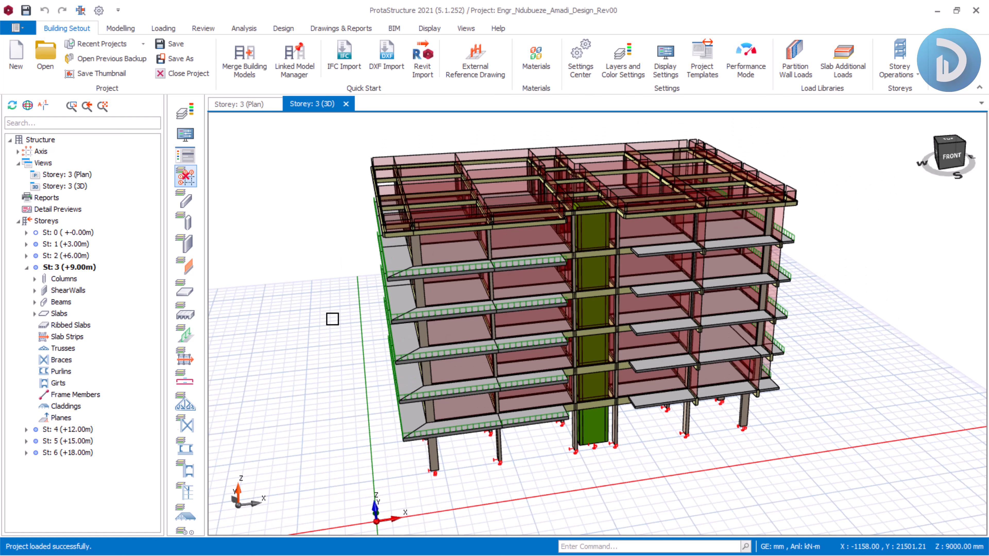
middle_click_drag(331, 318, 348, 330)
scroll(339, 299, "down", 1)
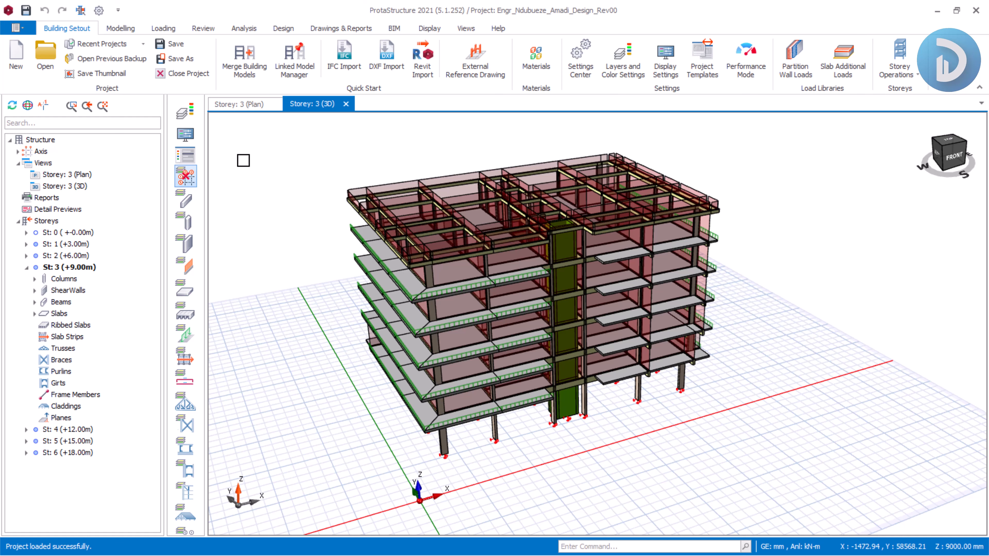
Step: Review the Building Analysis run options and the design codes set in the project parameters
left_click(249, 30)
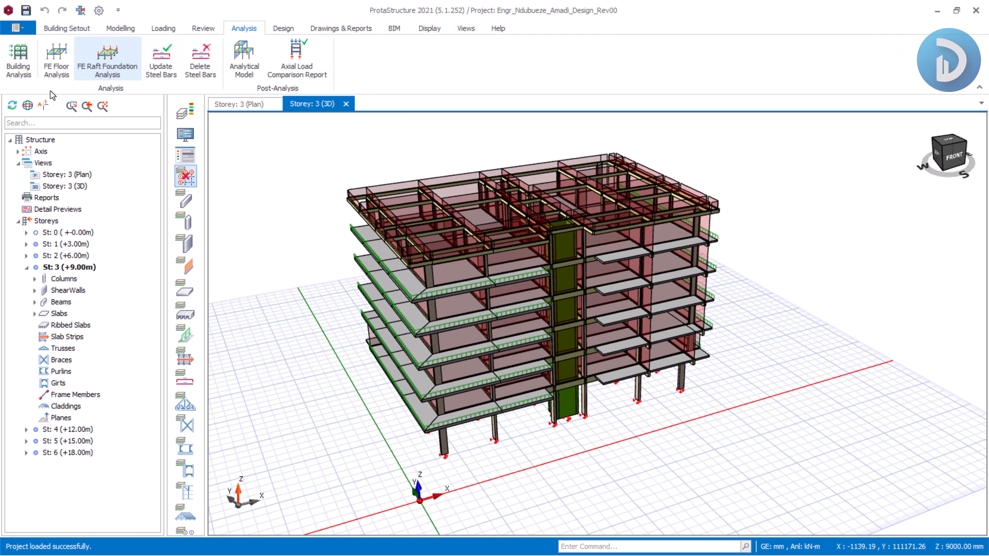
left_click(22, 62)
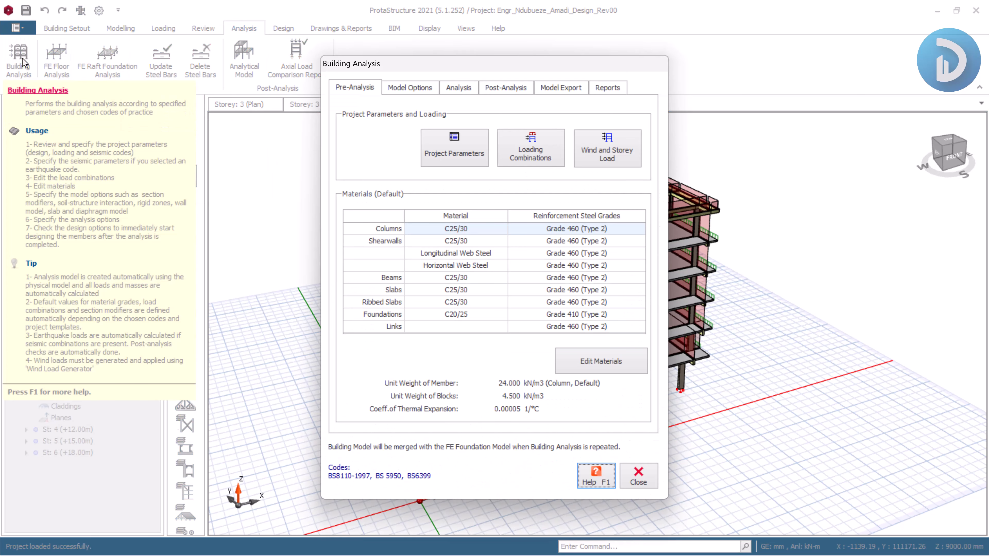
left_click(452, 88)
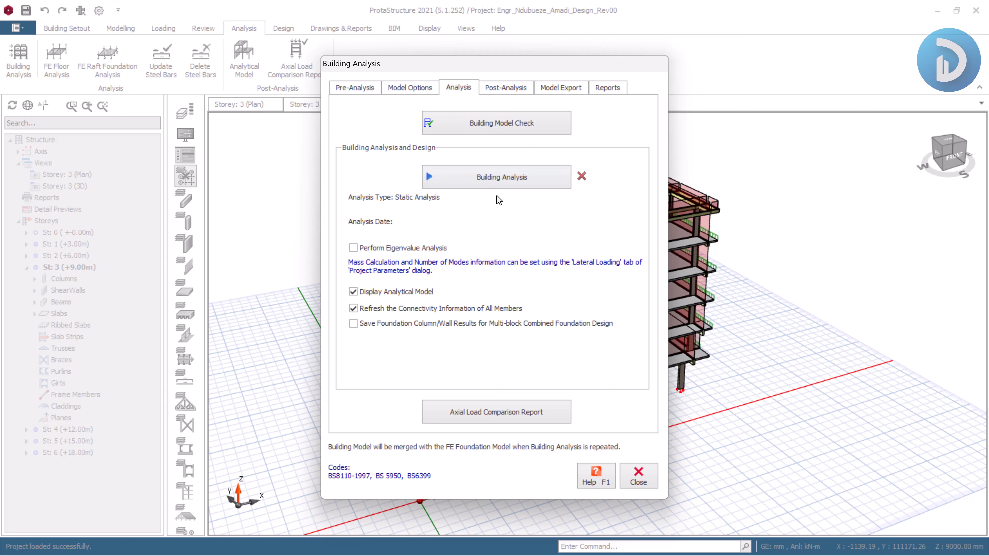
left_click(365, 91)
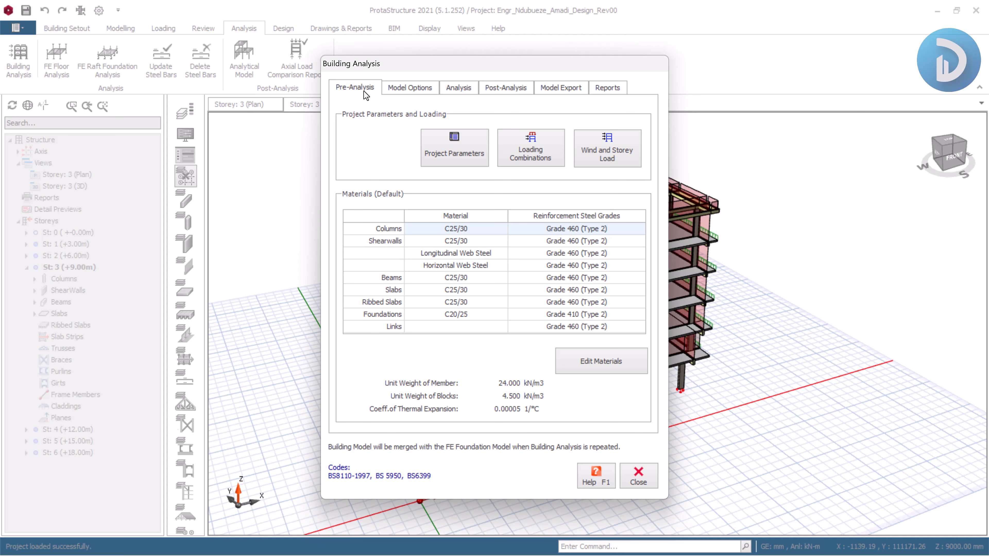
left_click(450, 145)
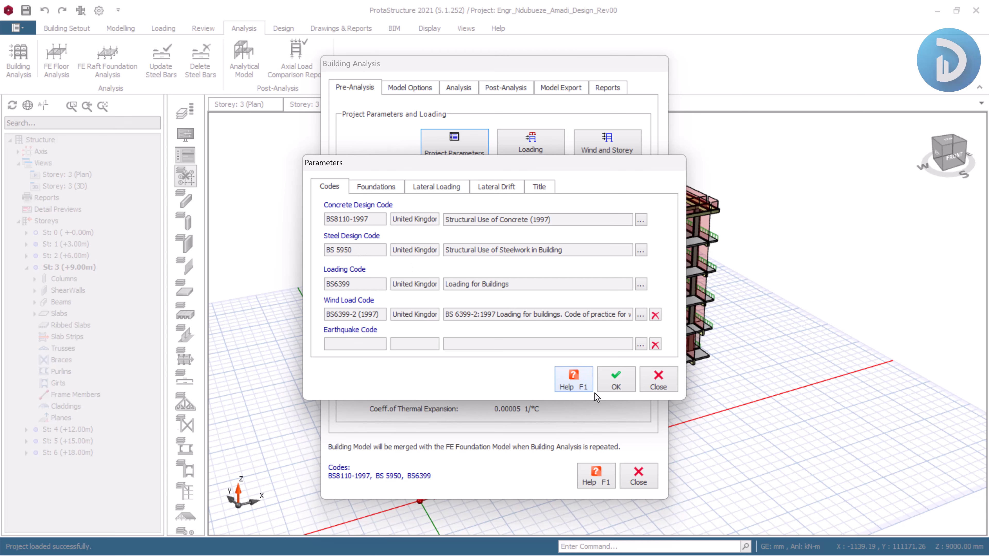
left_click(617, 378)
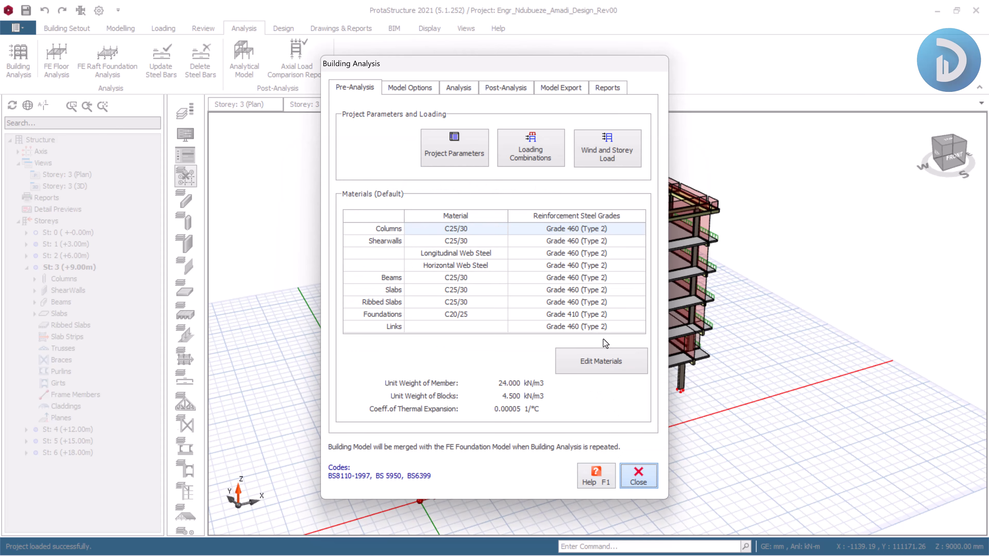
key("Escape")
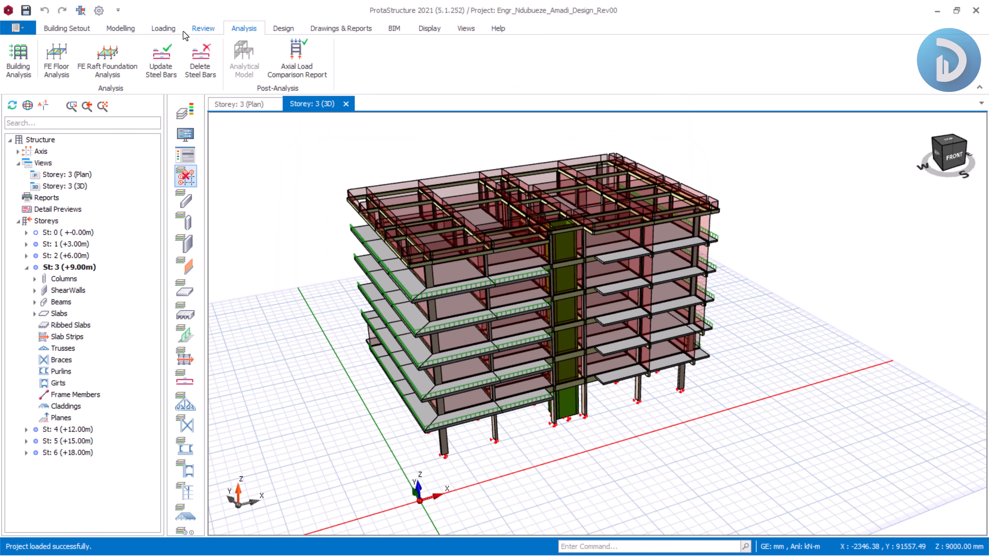
Step: Review the load combinations and their factors in the Load Combination Editor without changing them
left_click(164, 28)
left_click(31, 58)
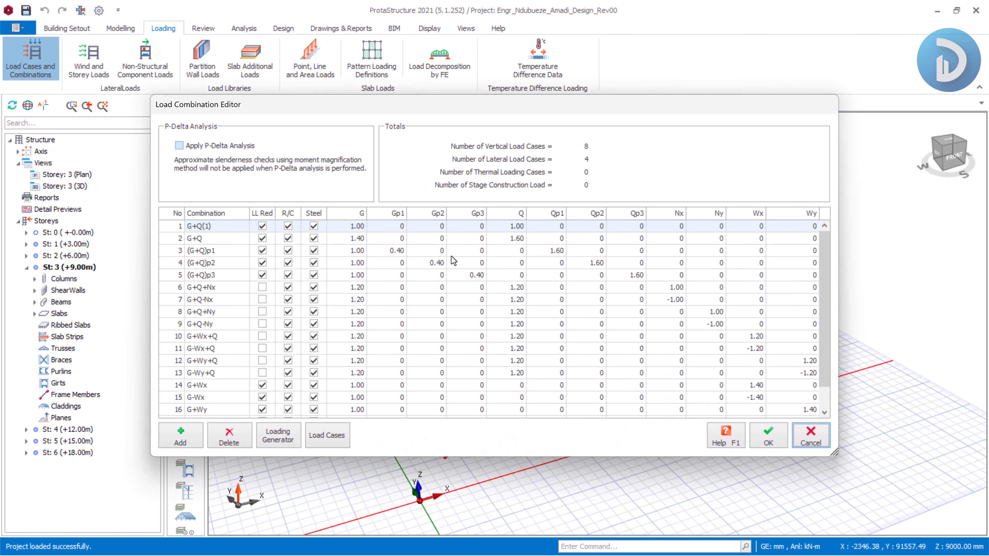
left_click(811, 435)
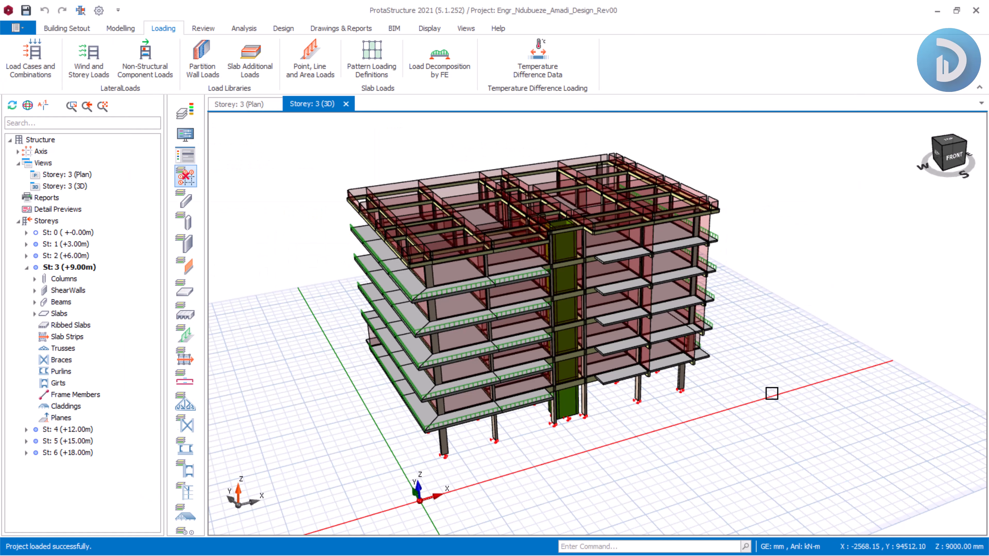
Step: In the building analysis default materials, confirm C25/30 concrete and Grade 460 (Type 2) rebar for the concrete columns
left_click(243, 28)
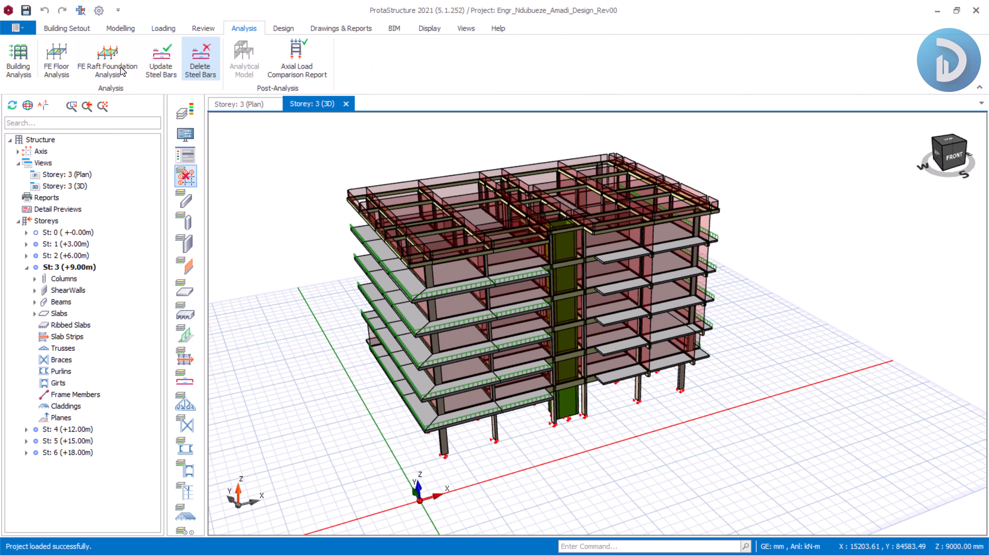
left_click(18, 59)
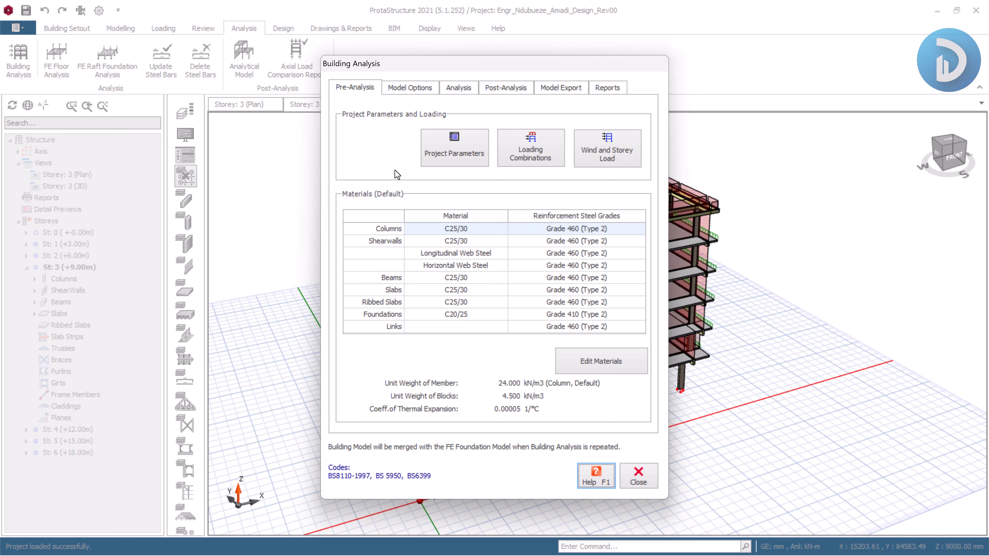
left_click(610, 363)
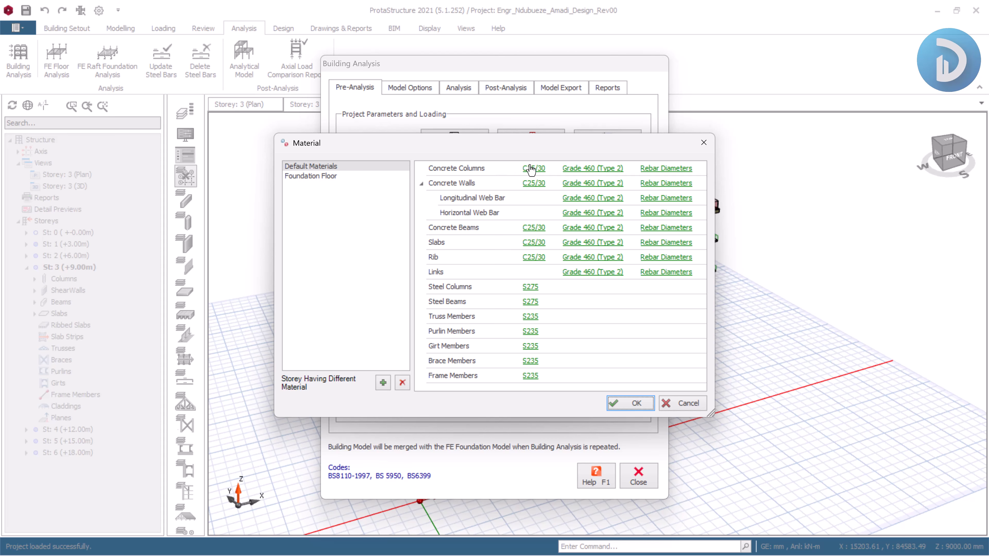
left_click(533, 169)
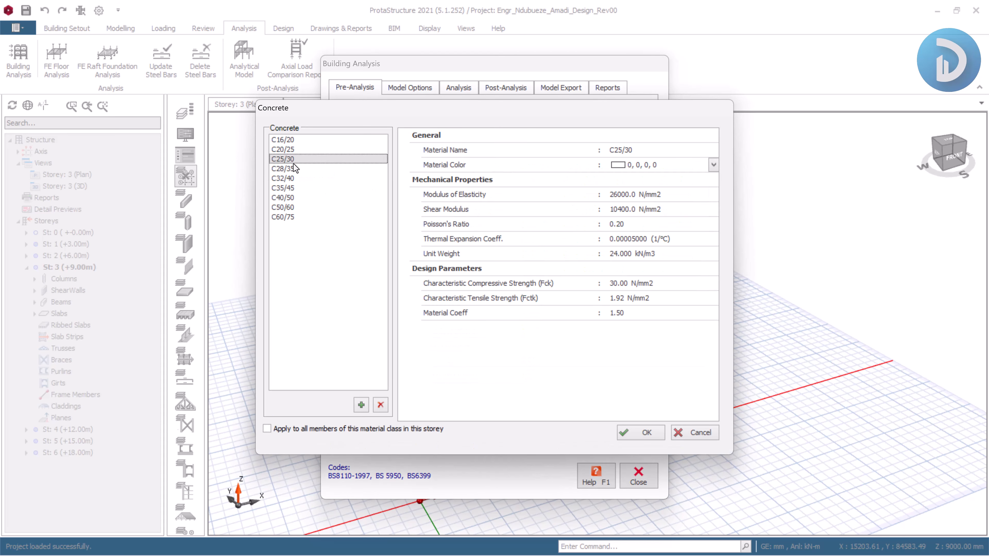
left_click(643, 433)
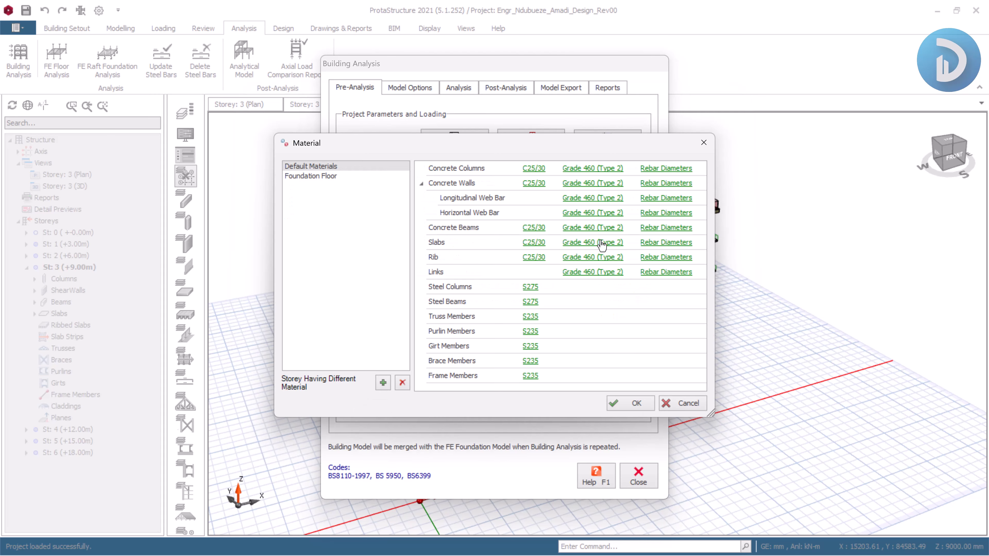
left_click(583, 170)
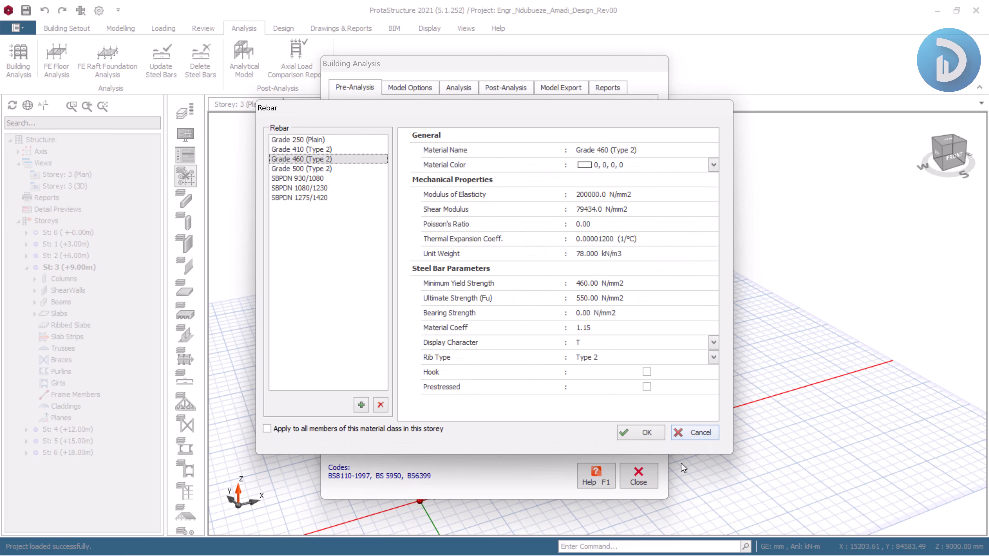
left_click(642, 433)
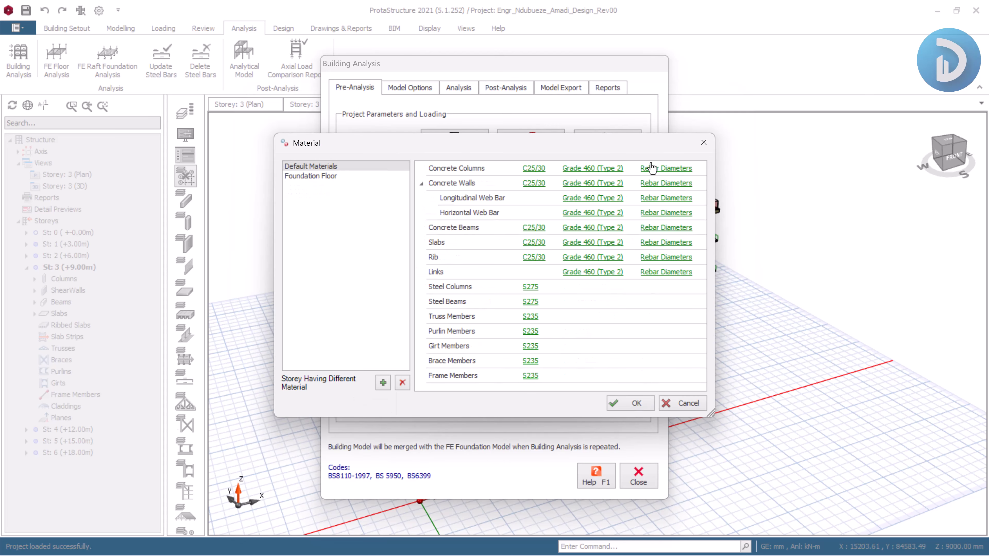
Step: Restrict the concrete column rebar diameters to T16, T20 and T25 only, and accept the material settings
left_click(654, 169)
scroll(544, 295, "down", 1)
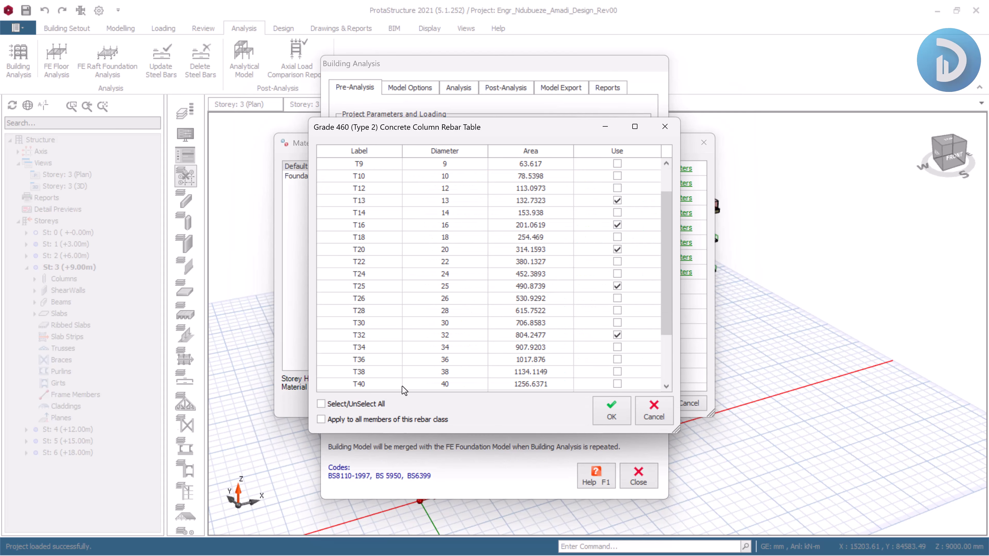
left_click(374, 405)
left_click(374, 404)
scroll(425, 261, "up", 1)
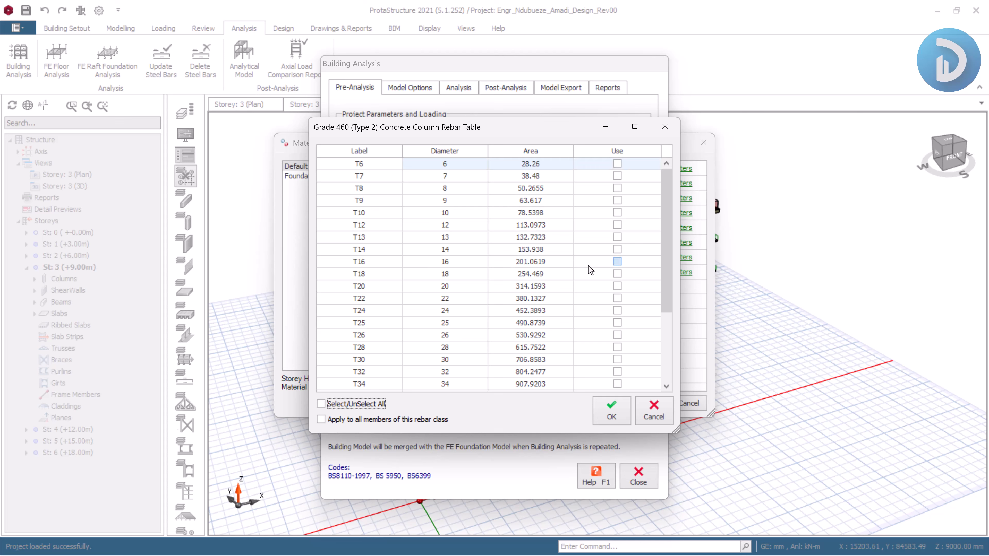
left_click(617, 261)
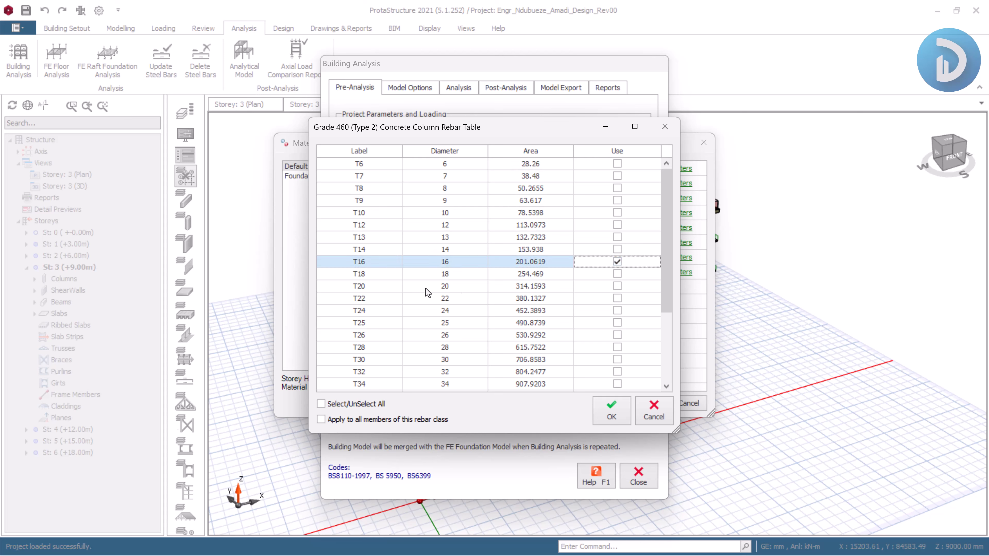
left_click(617, 286)
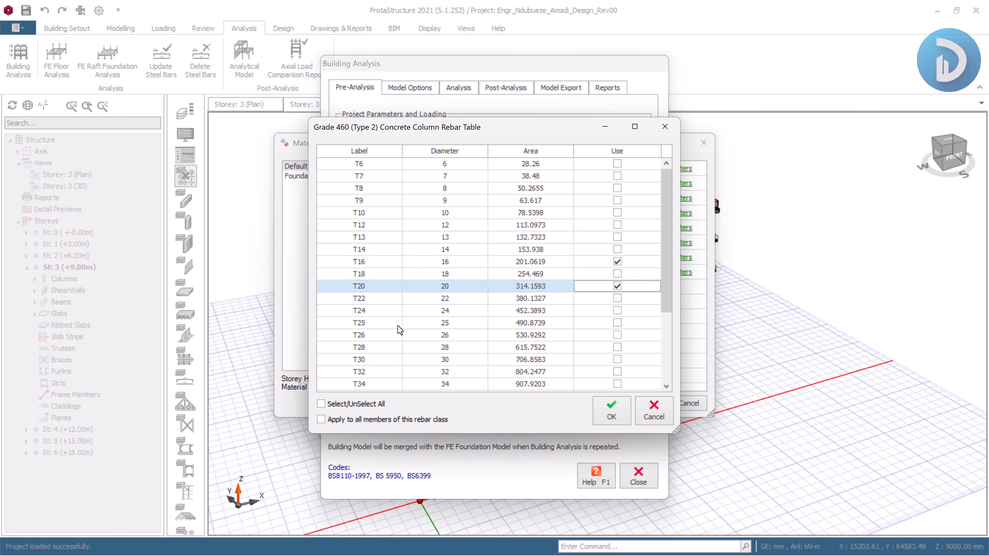
left_click(617, 322)
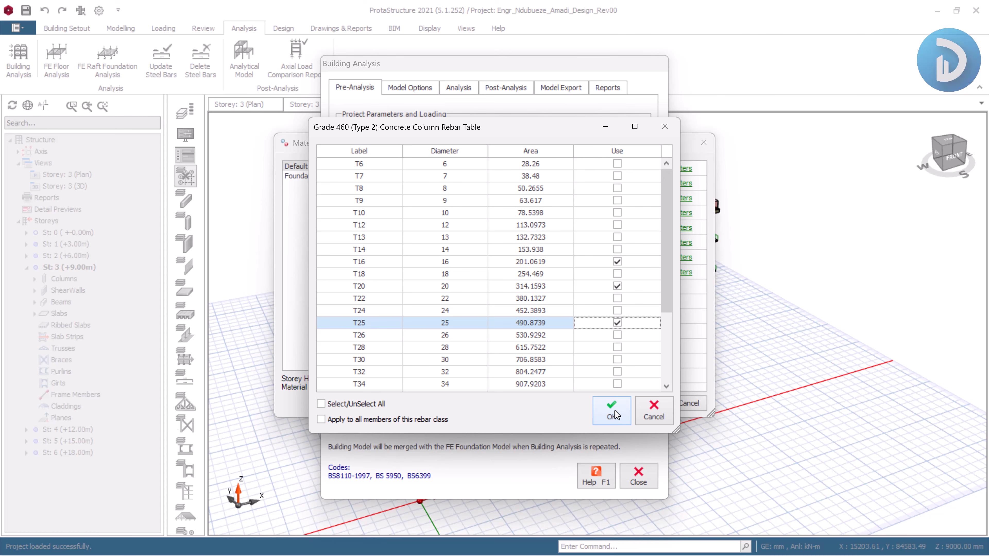
left_click(616, 417)
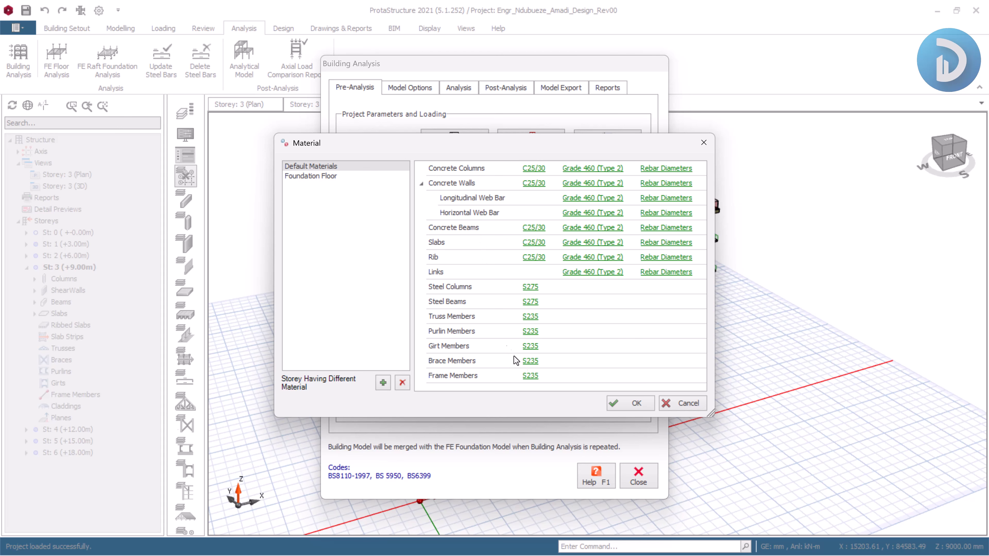
left_click(632, 406)
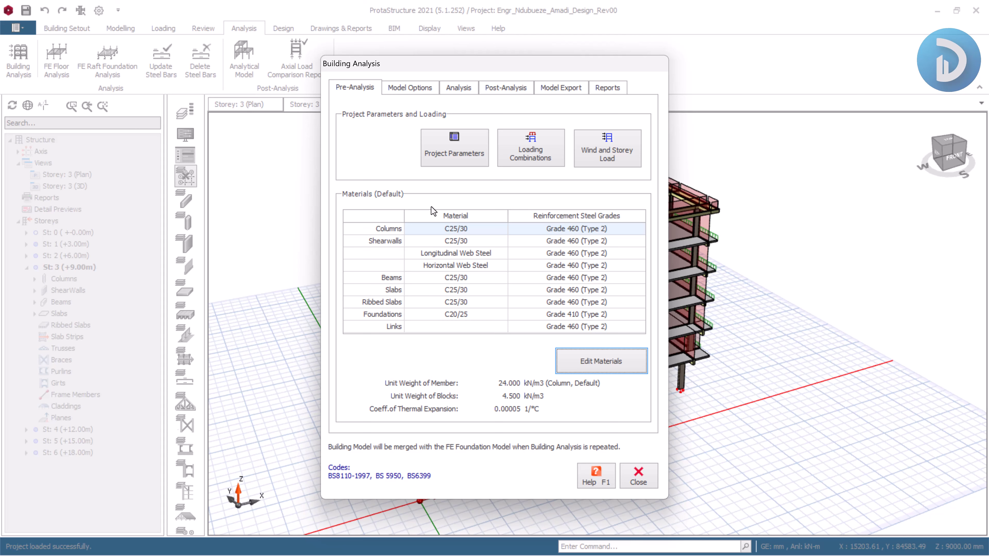
Step: Run the Building Model Check on all storeys with every check enabled, and close the check
left_click(460, 88)
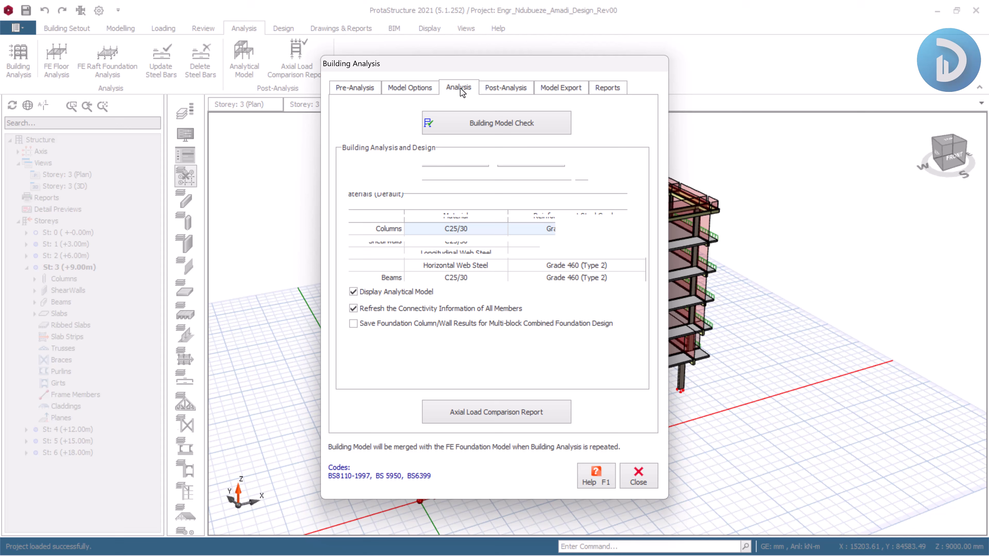
left_click(481, 127)
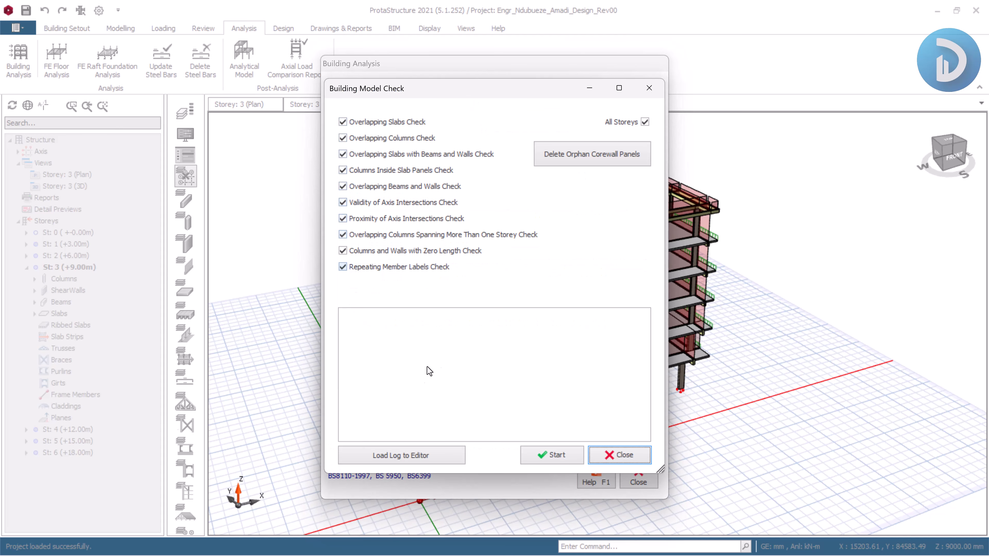
left_click(564, 456)
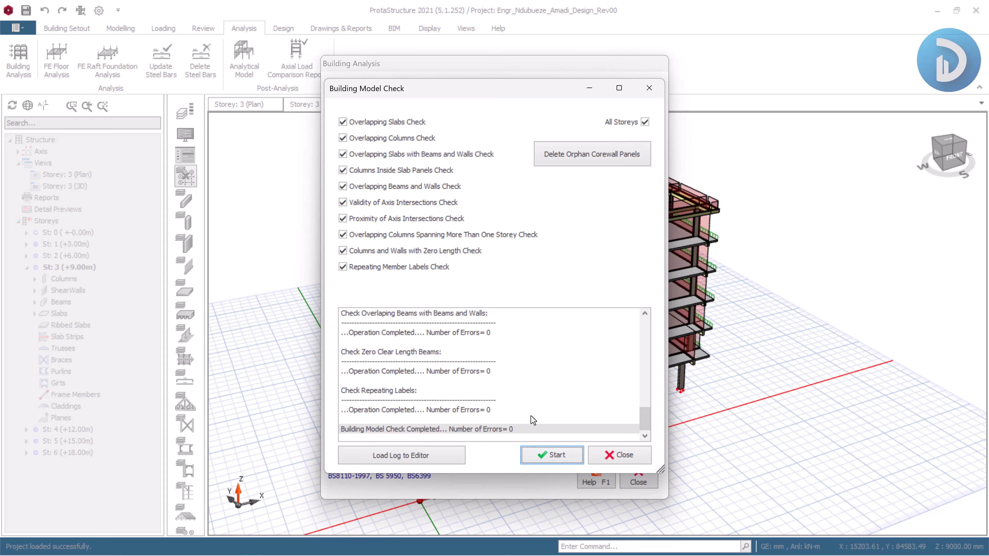
left_click(619, 455)
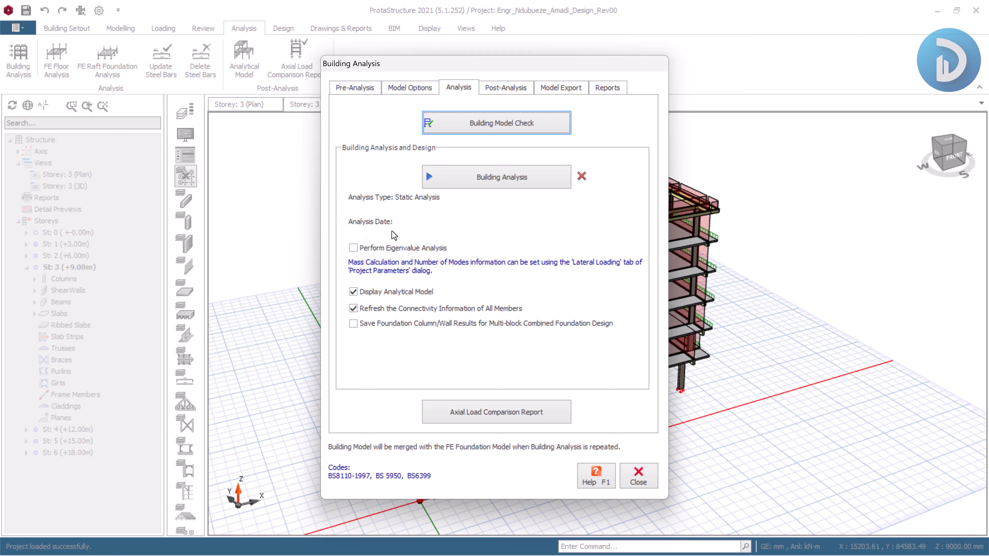
Step: Run the building analysis with Beam Reinforcement Design and its bar re-selection enabled, leaving out column/wall design
left_click(518, 180)
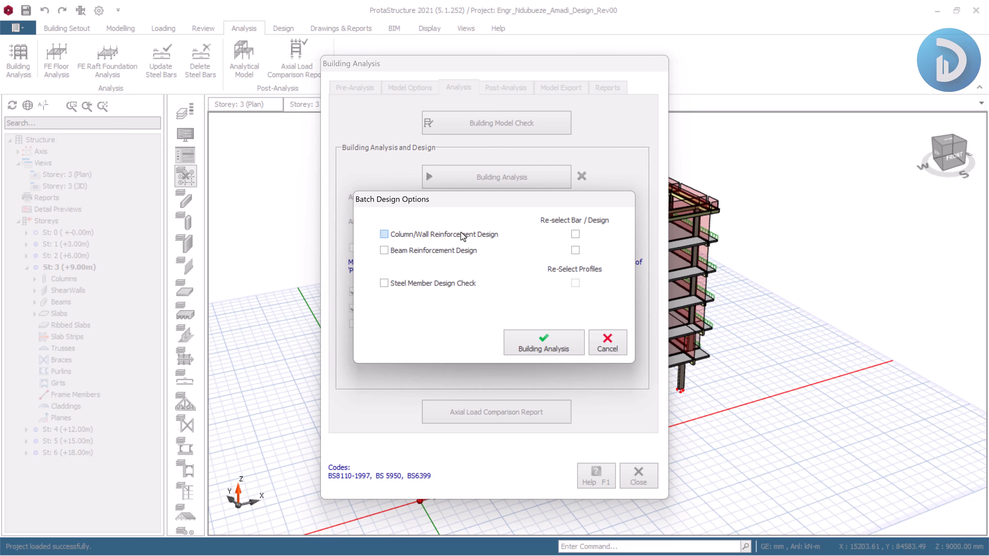
left_click(385, 235)
left_click(384, 234)
left_click(384, 251)
left_click(576, 251)
left_click(539, 341)
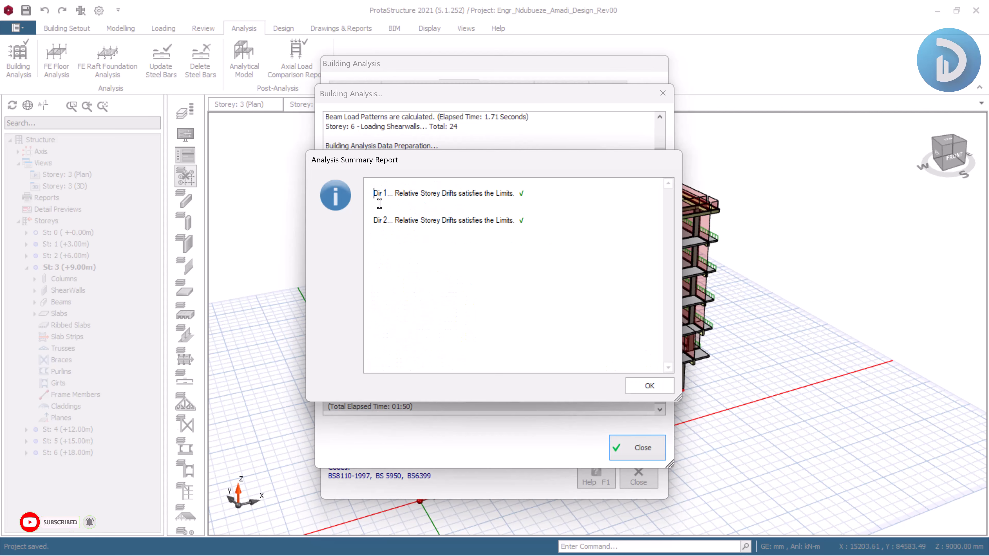
Step: Dismiss the analysis summary and the Building Analysis dialogs, and close the analytical model to return to the 3D view
left_click(640, 386)
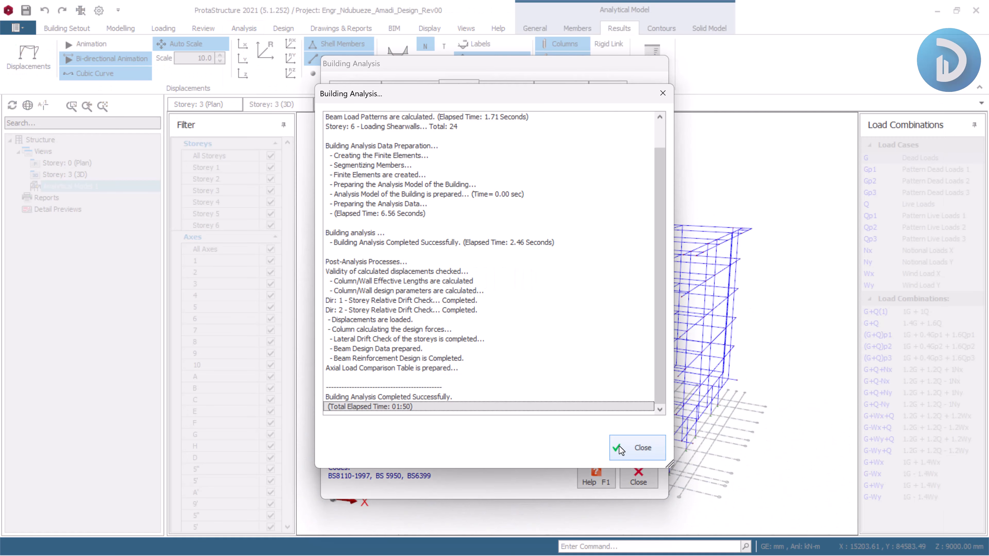
left_click(619, 447)
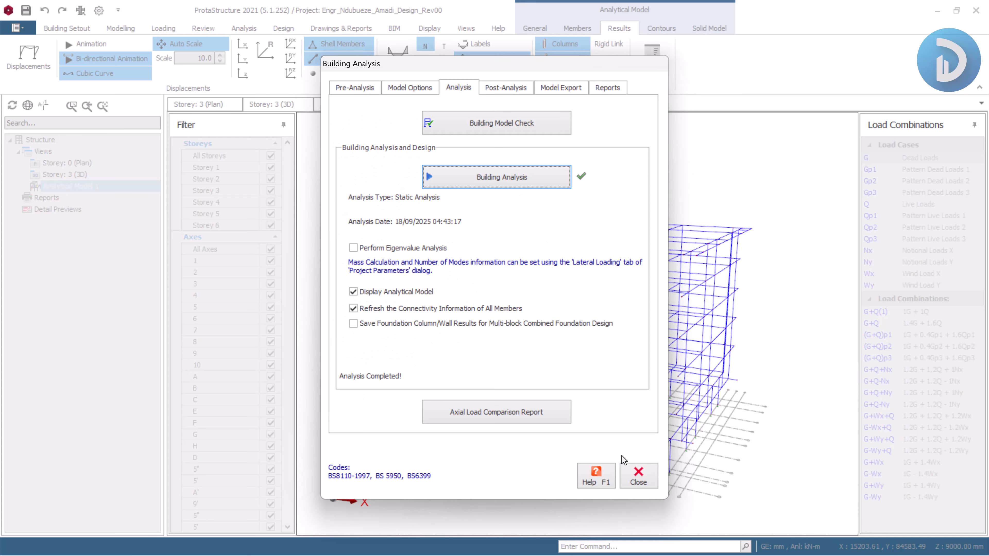
key("Escape")
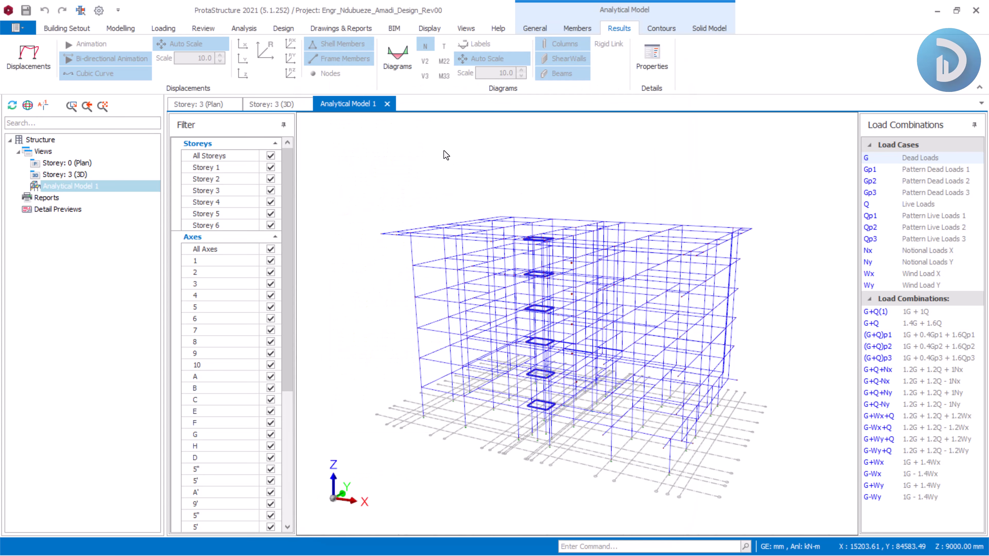
left_click(388, 108)
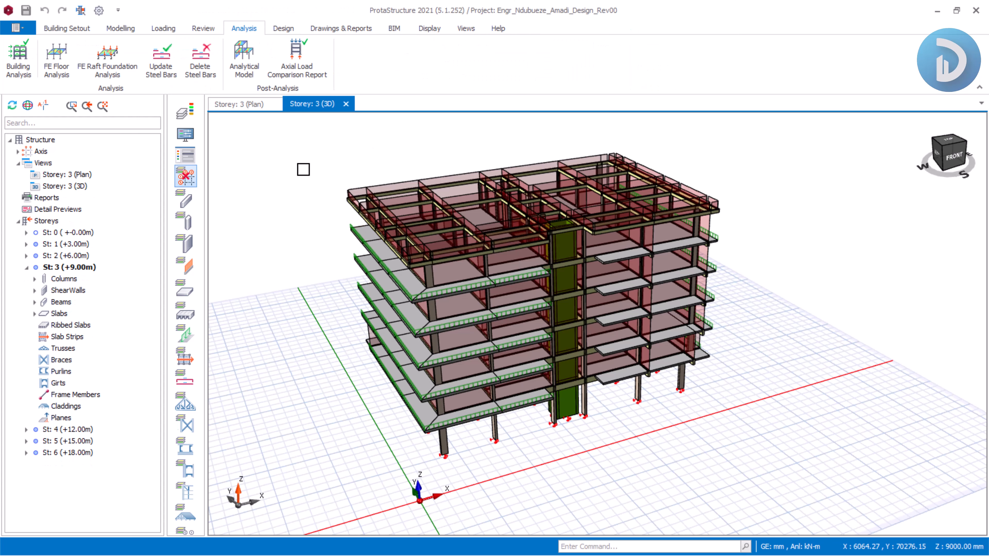
Step: Recolour the 3D building model by Design Status and inspect its beams and columns from the back
left_click(186, 156)
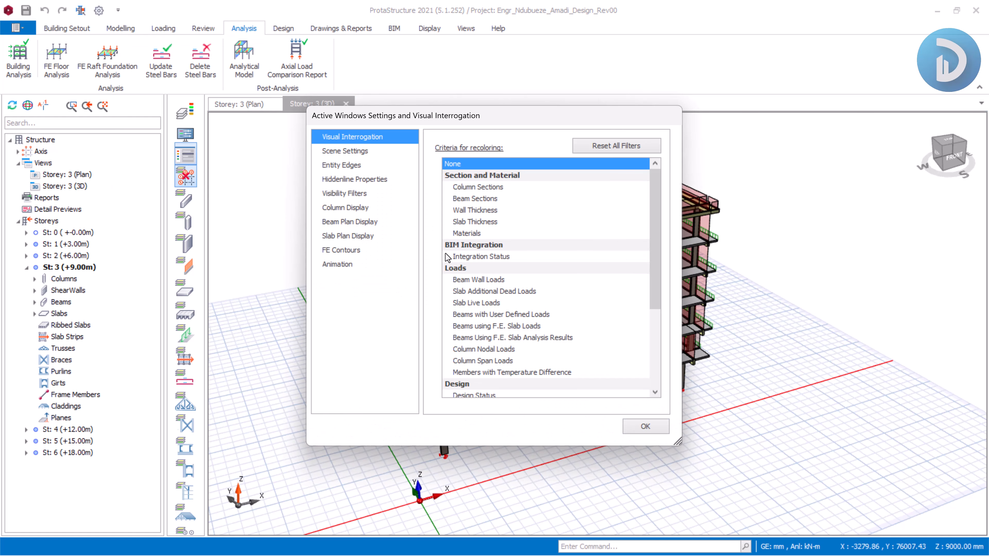
scroll(503, 320, "down", 2)
scroll(503, 320, "down", 1)
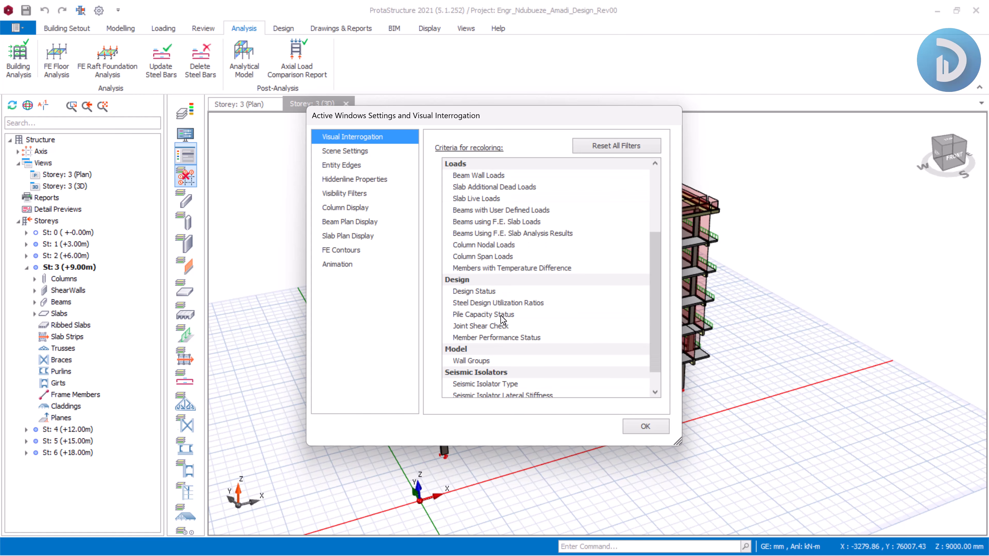
left_click(483, 292)
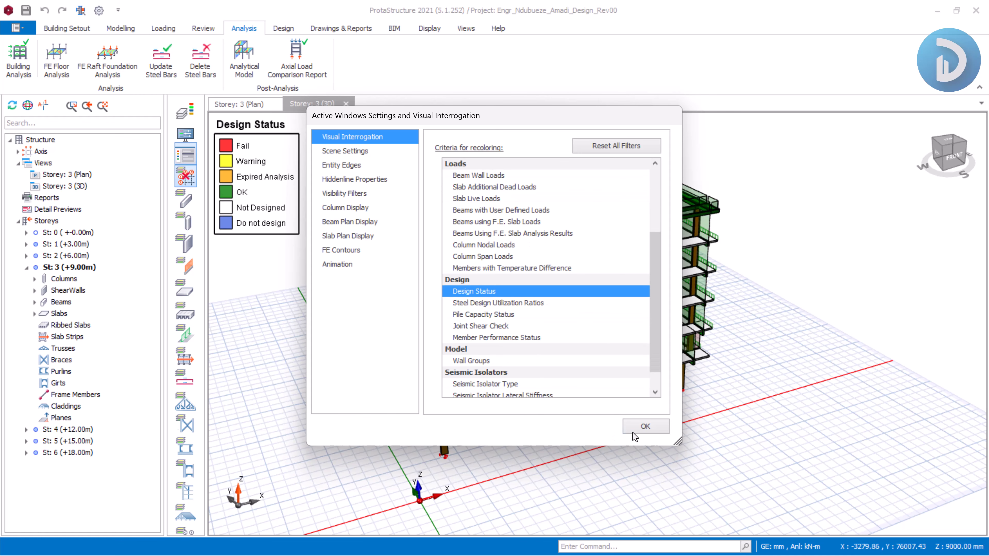
left_click(644, 426)
middle_click_drag(390, 439, 580, 433)
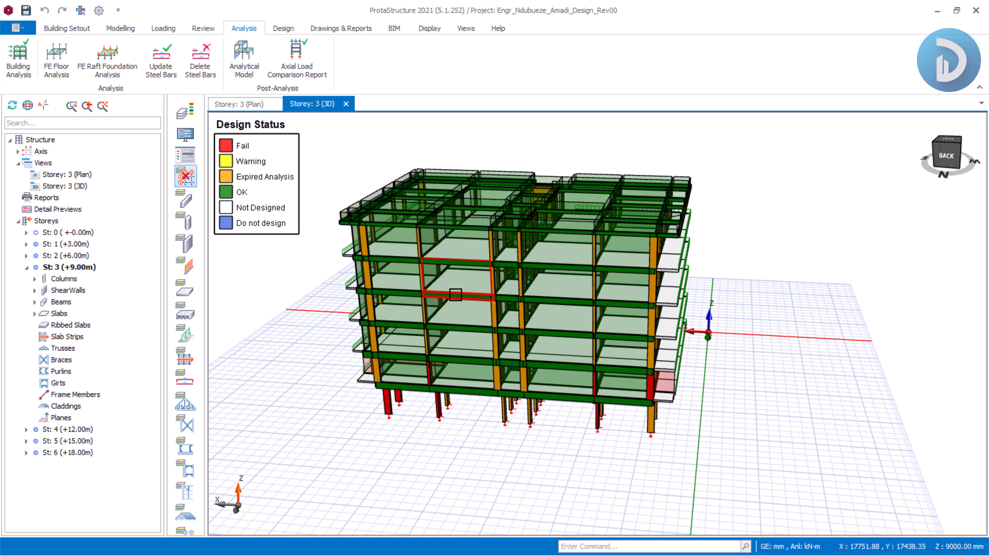
mouse_move(384, 337)
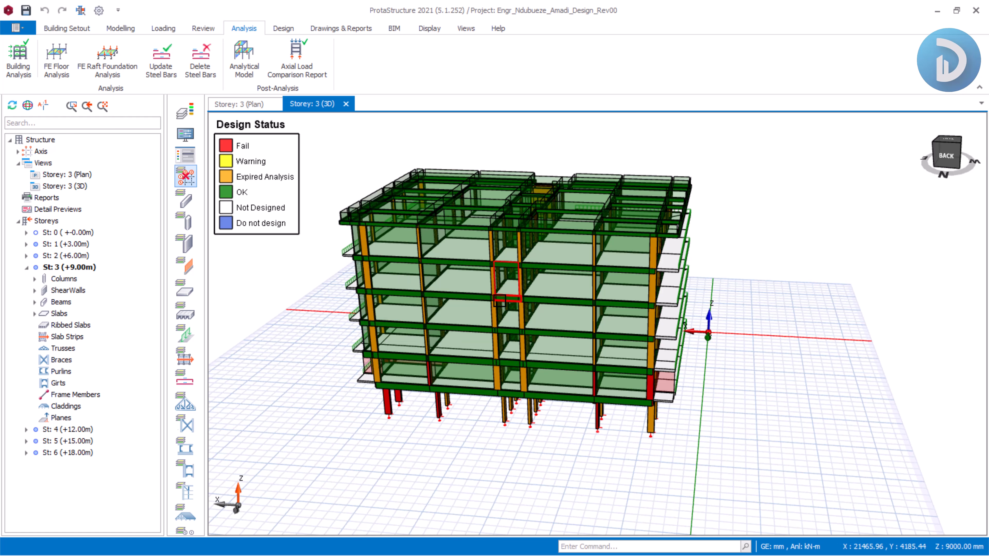
mouse_move(499, 302)
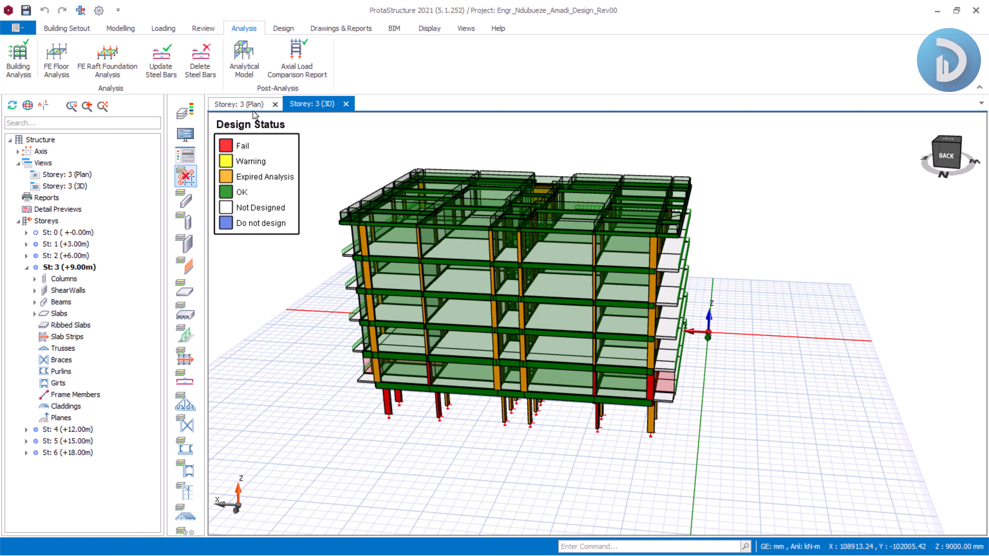
Step: From the Storey 3 plan, open the reinforced concrete column design table full-size and review the columns' design status, utilization ratios and bars
left_click(244, 106)
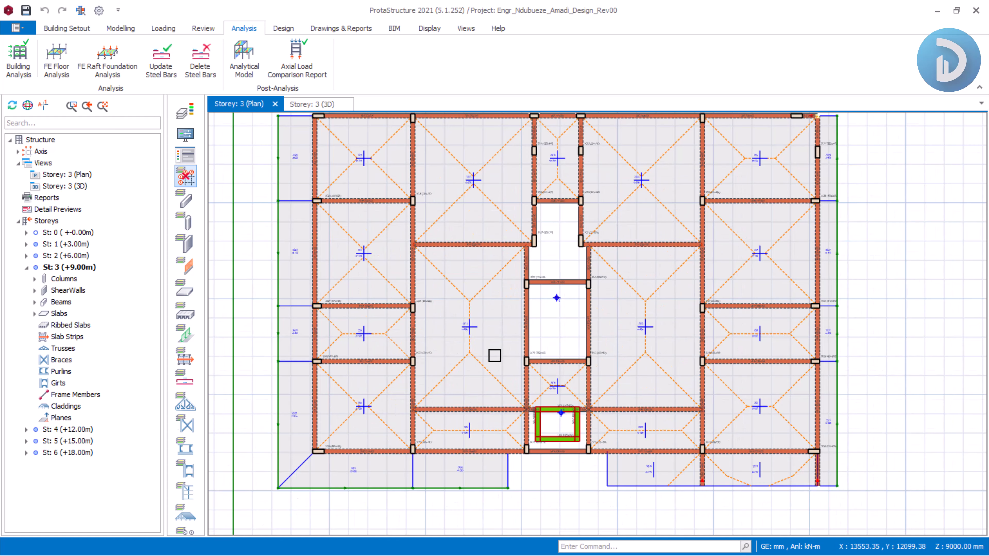
middle_click_drag(495, 324, 491, 332)
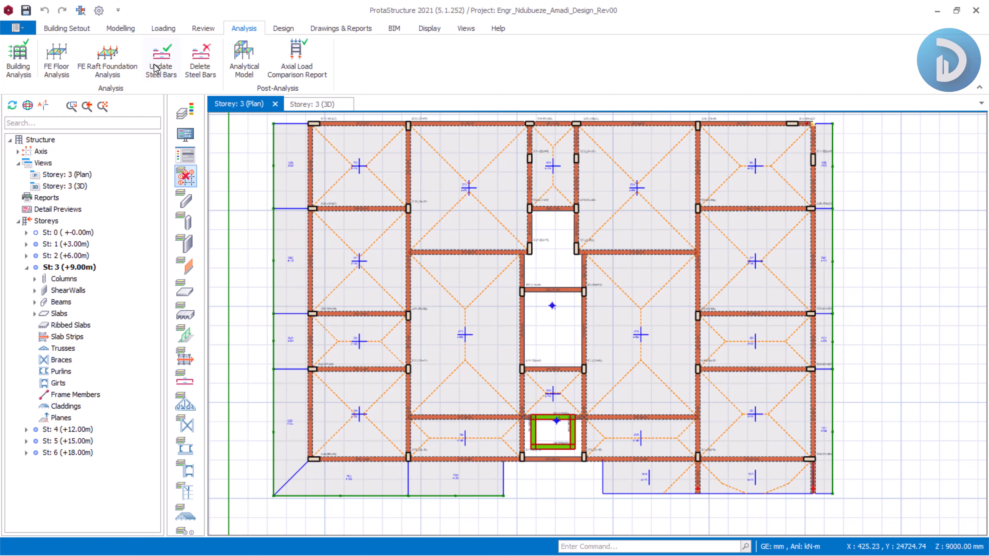
left_click(284, 29)
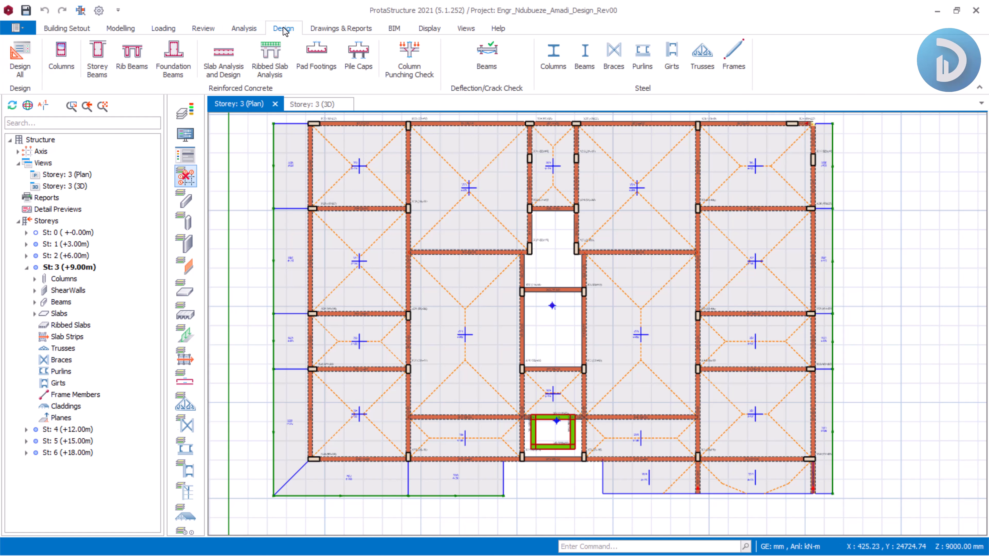
left_click(59, 54)
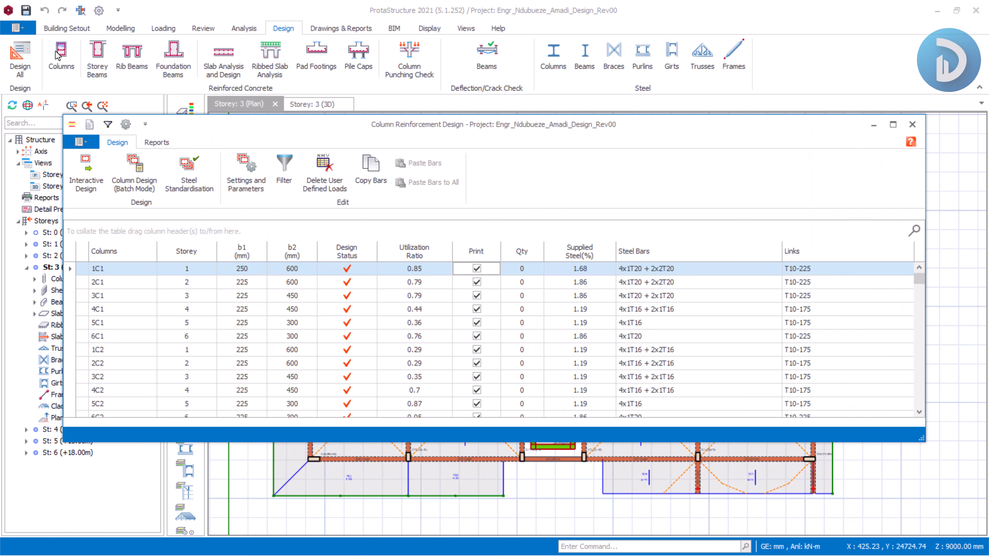
left_click(893, 125)
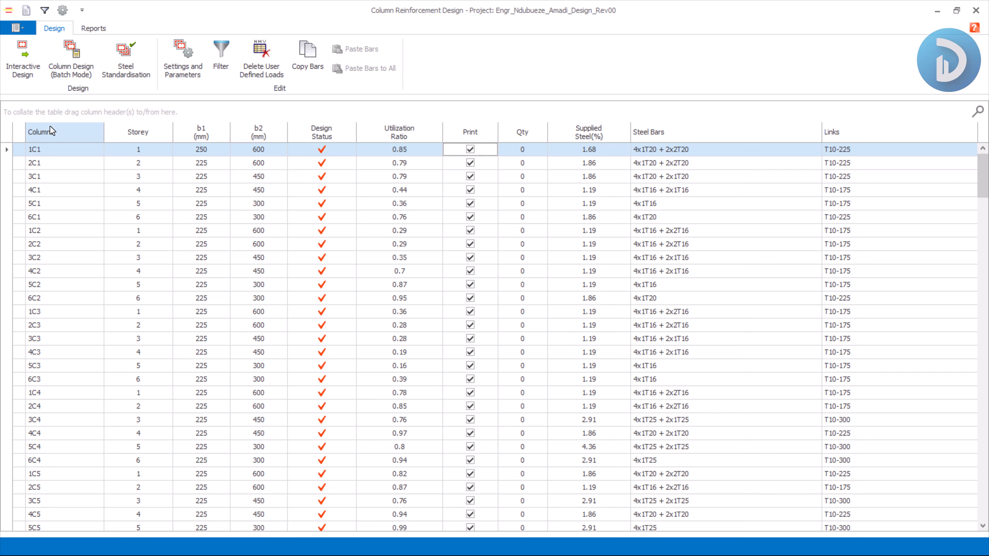
scroll(41, 211, "down", 6)
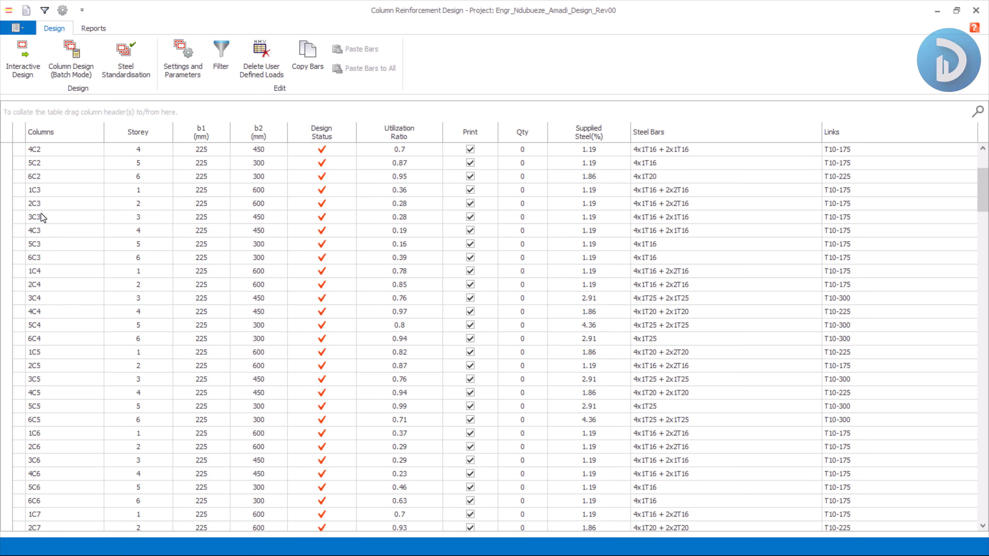
scroll(42, 203, "down", 16)
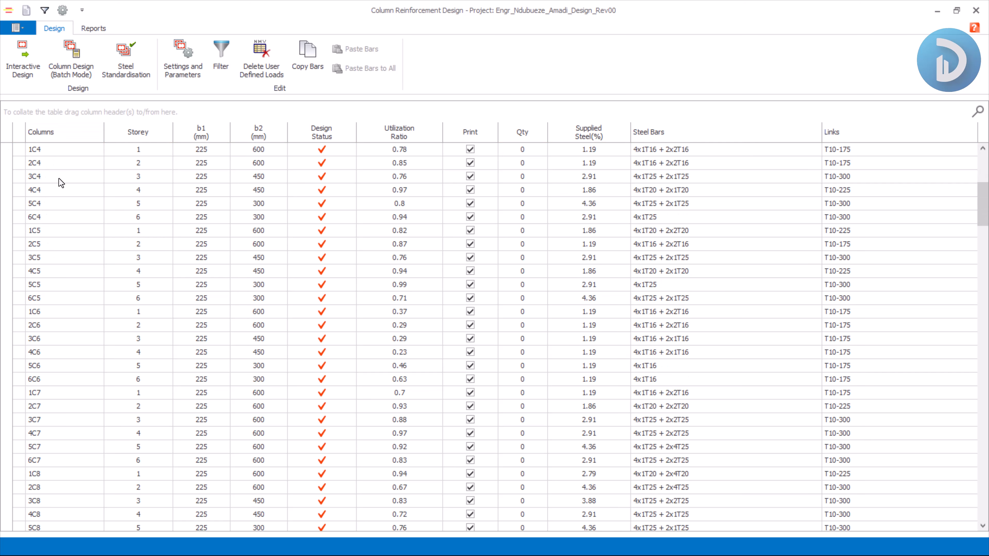
scroll(67, 233, "down", 1)
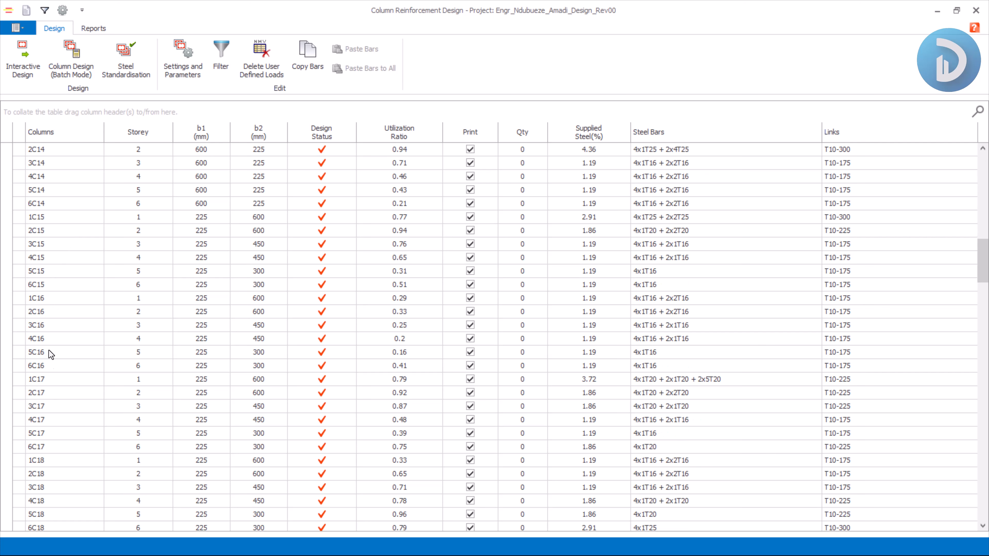
scroll(49, 354, "up", 20)
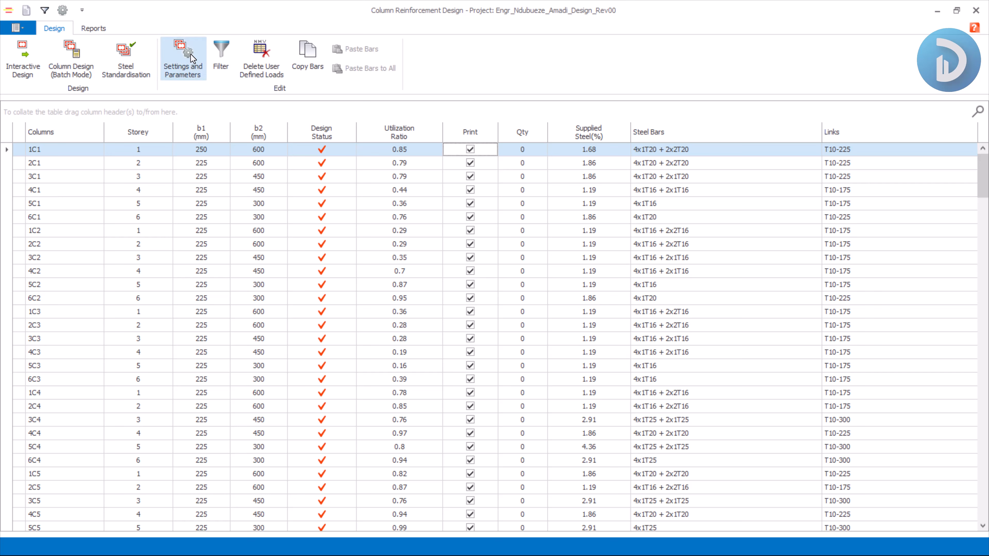
Step: Open the column design settings and review the Column & Shearwall minimum steel percentages and design parameters
left_click(181, 55)
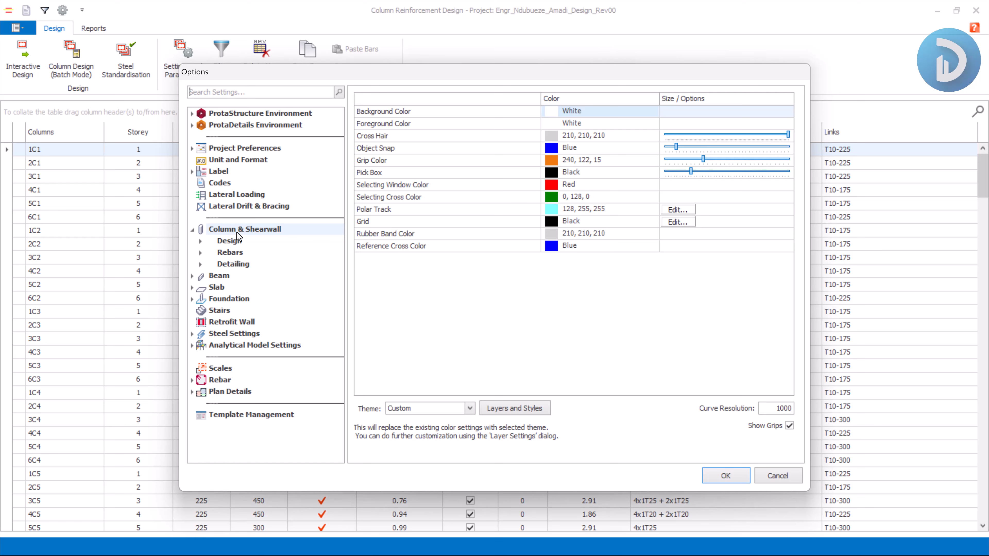
left_click(227, 241)
left_click(199, 241)
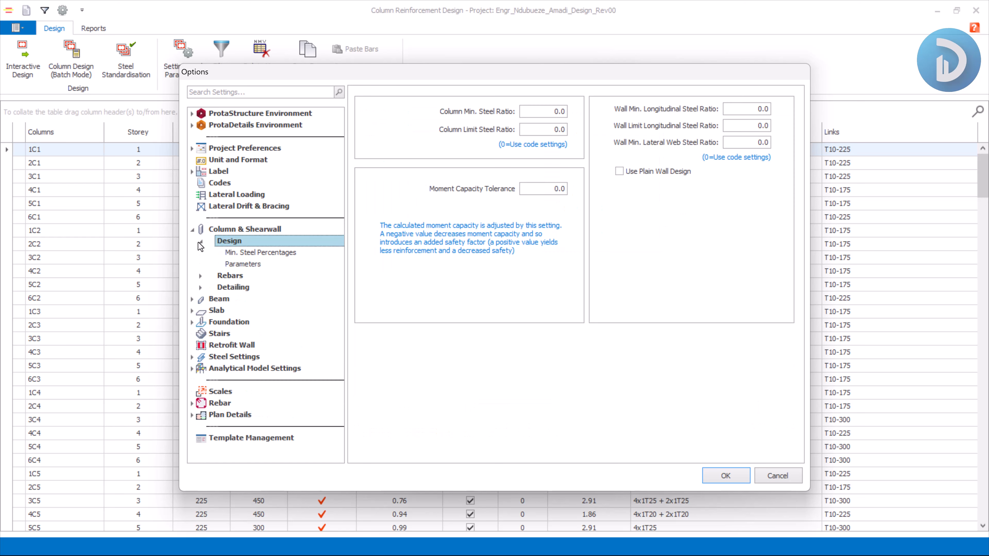
left_click(248, 253)
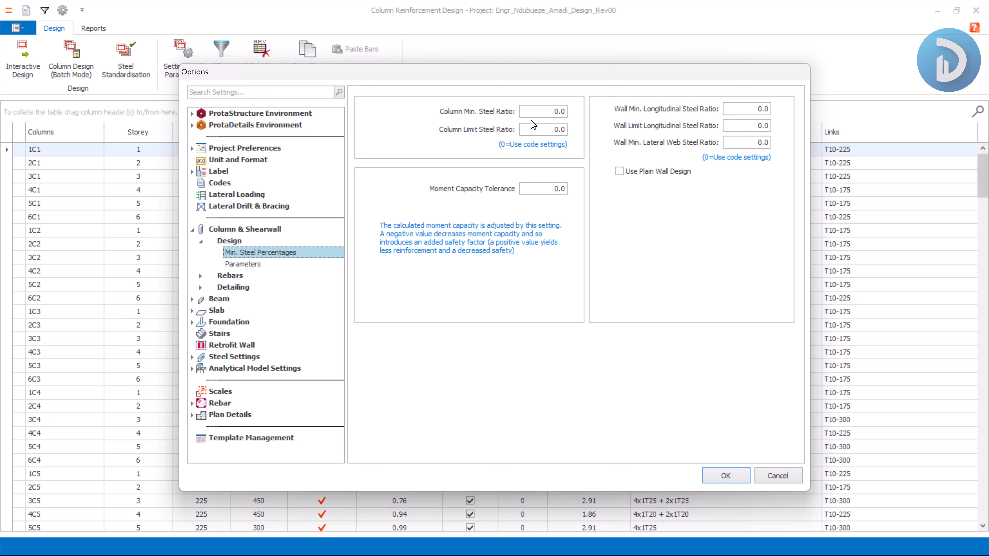
left_click(250, 265)
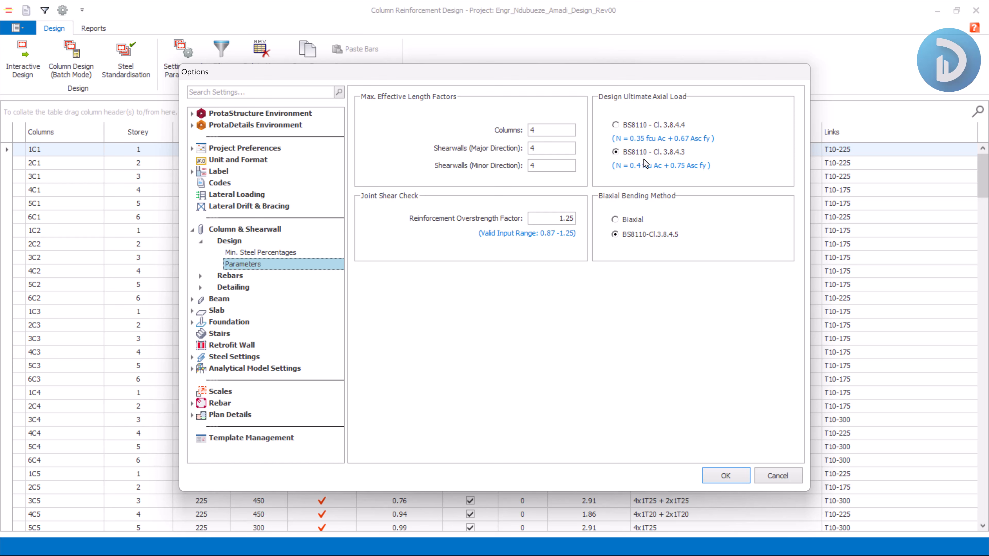
Step: Try the Fixed Bar Layout Method for column and shearwall rebar selection, and discard the option changes
left_click(231, 276)
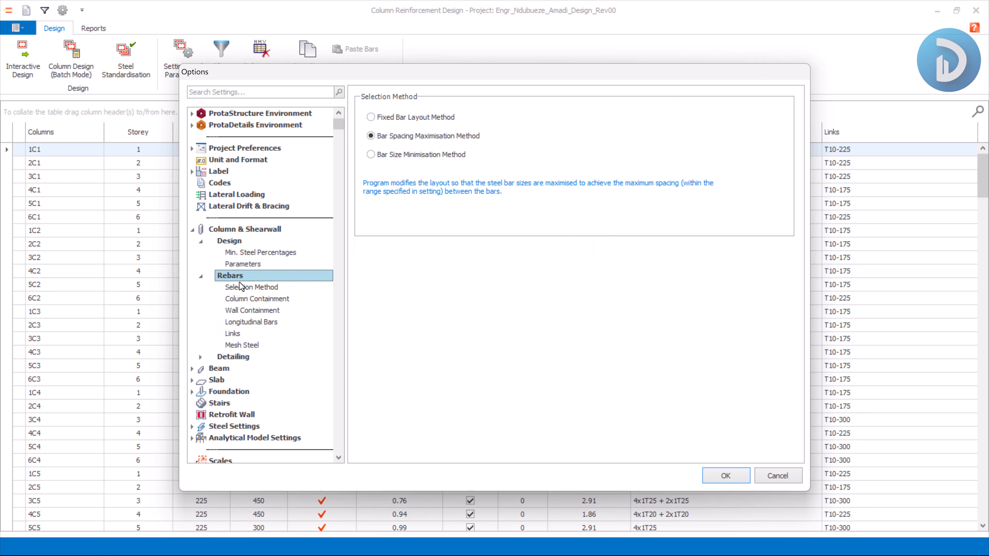
left_click(249, 289)
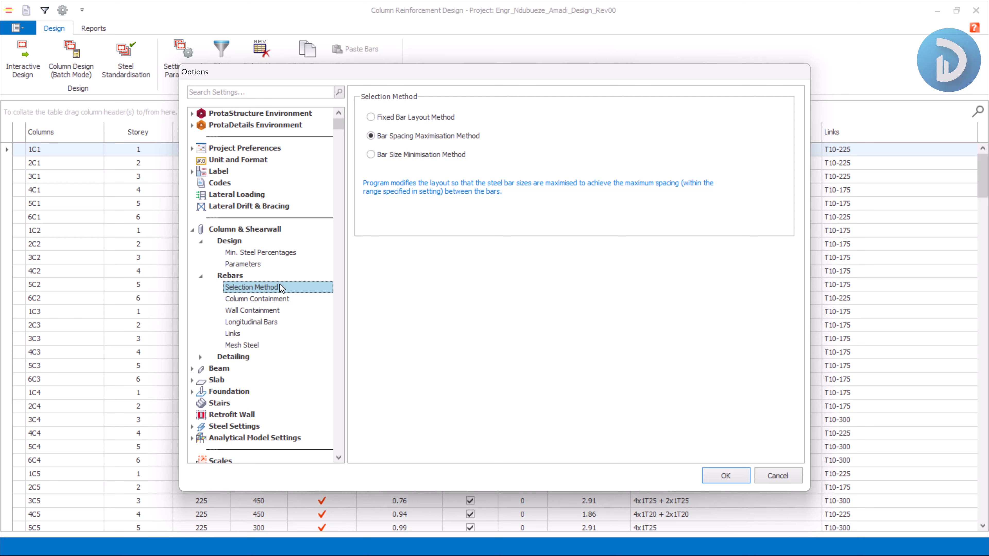
left_click(448, 119)
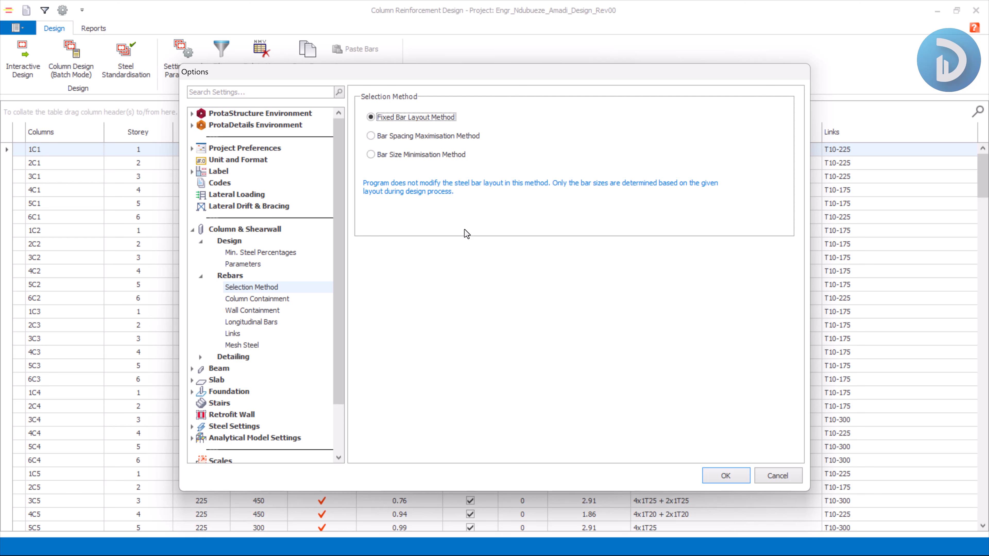
left_click(778, 476)
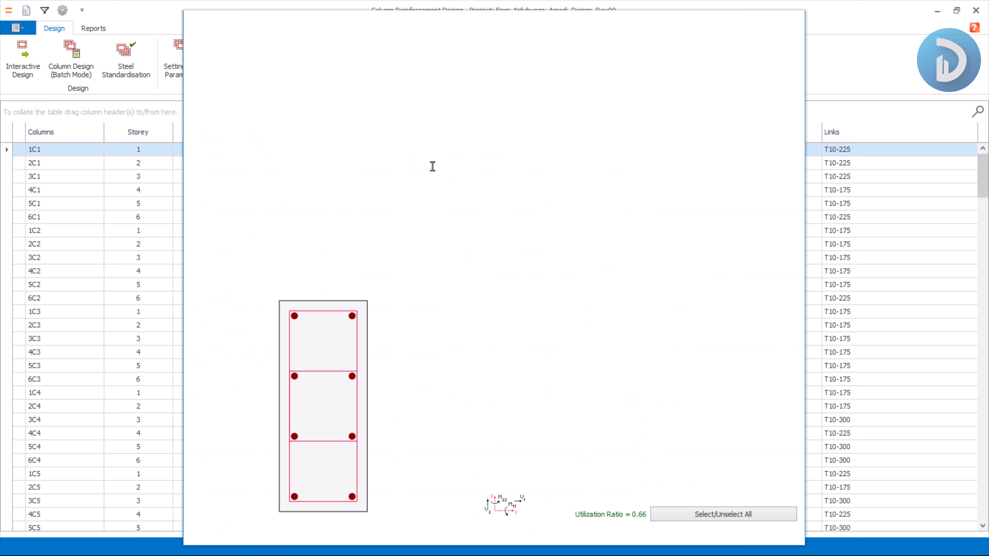
Step: Capture the column 1C1 section drawing with Snipping Tool and close its interactive design window
key("super")
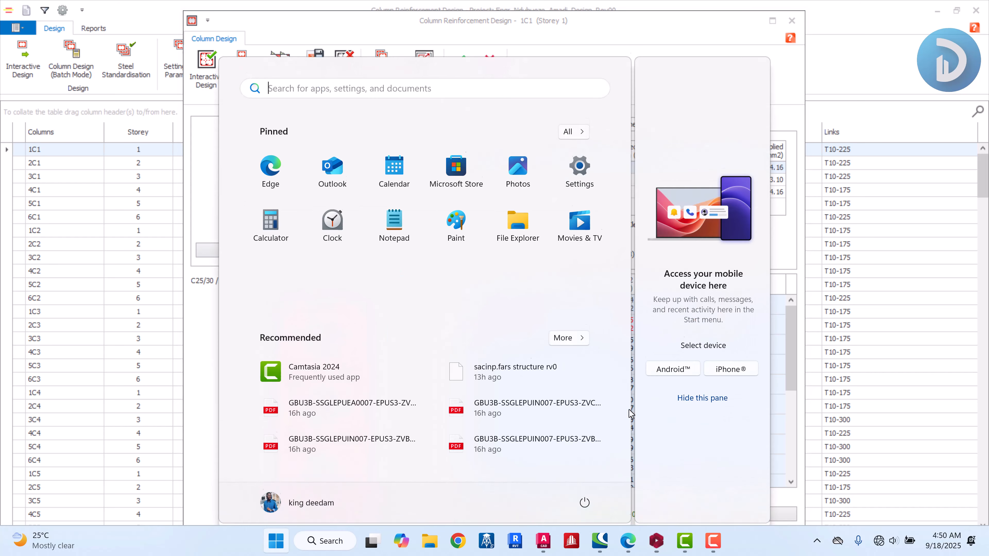
type("sn")
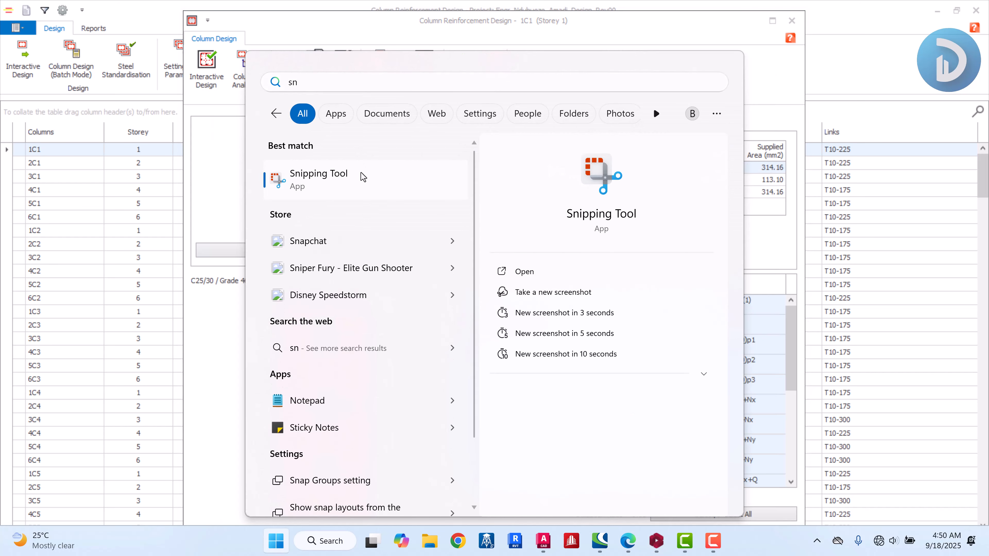
left_click(363, 177)
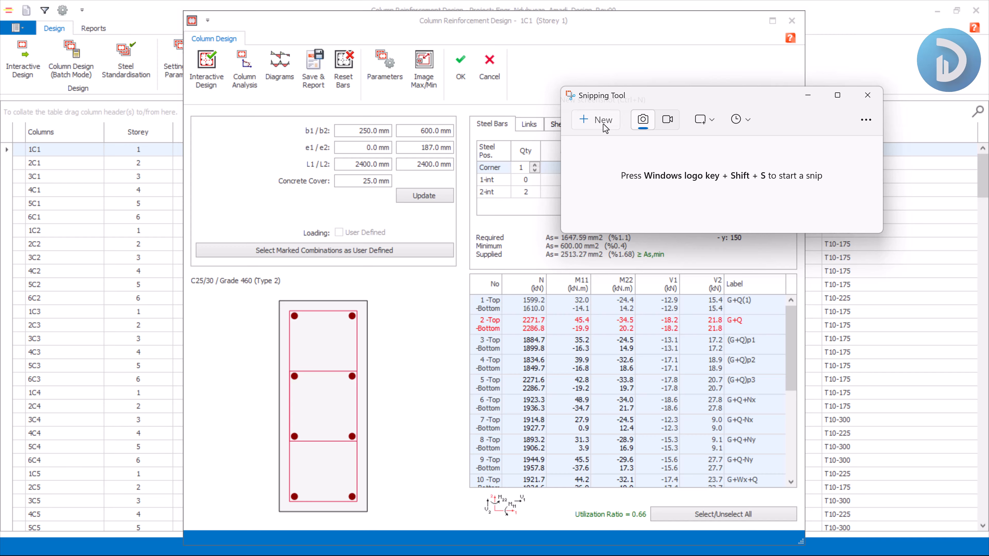
left_click(595, 120)
mouse_move(246, 275)
left_mouse_down()
mouse_move(337, 482)
mouse_move(403, 518)
left_mouse_up()
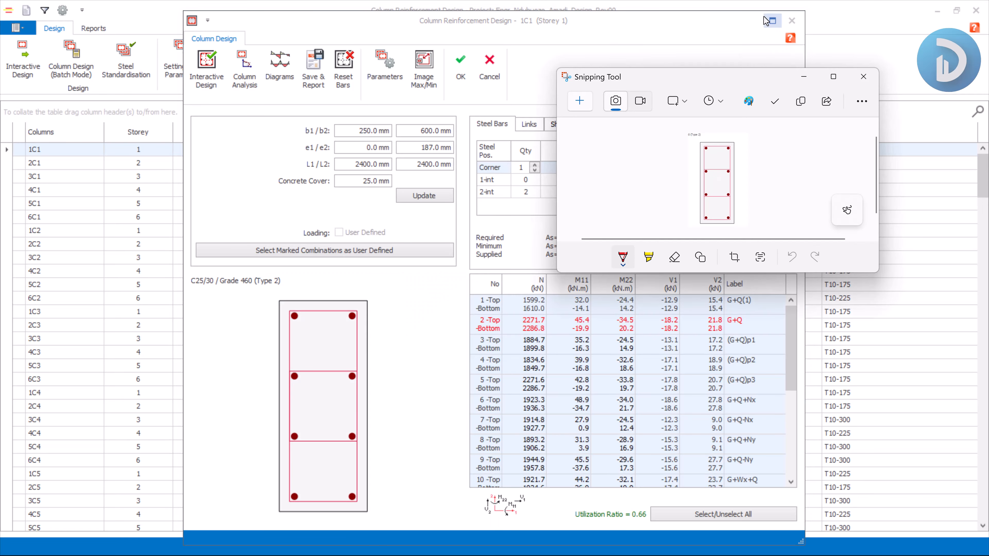
left_click(796, 23)
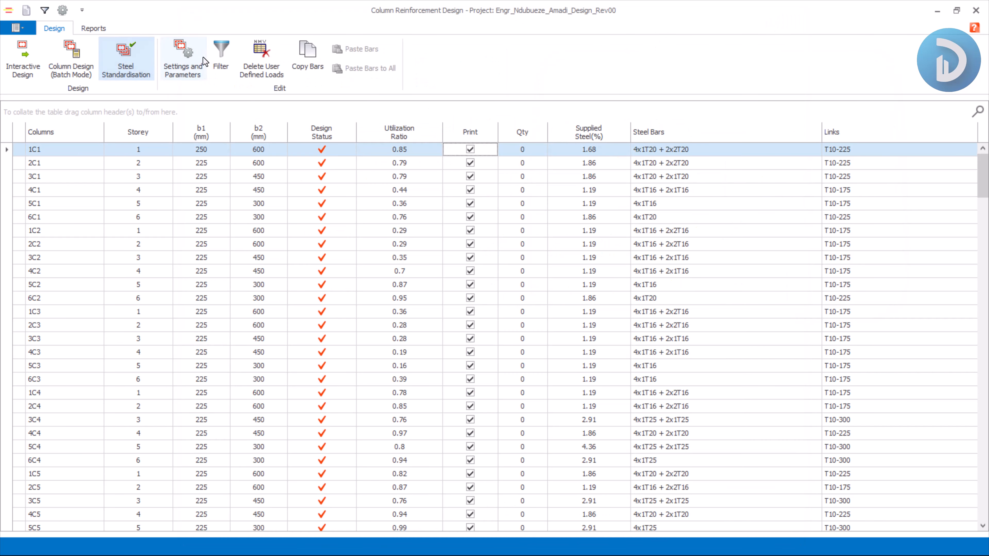
Step: With the column rebar settings reopened, enlarge the captured section in Snipping Tool and sketch two extra bars between its two uppermost bar rows
left_click(183, 58)
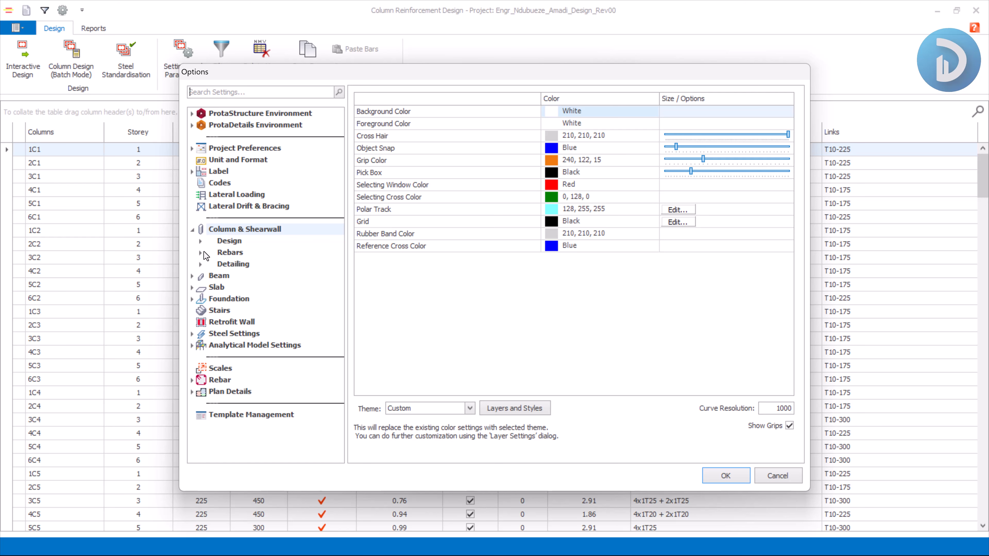
left_click(216, 253)
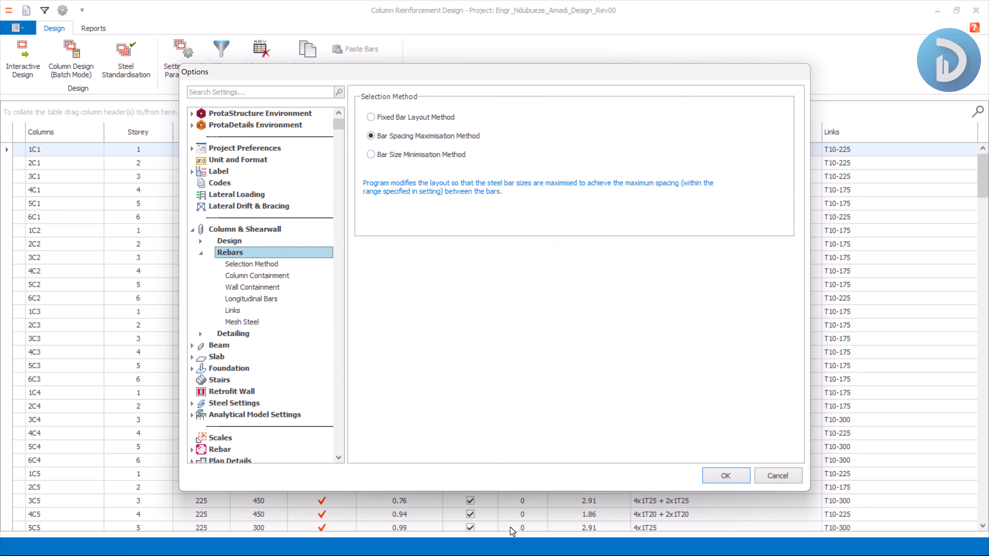
key("super")
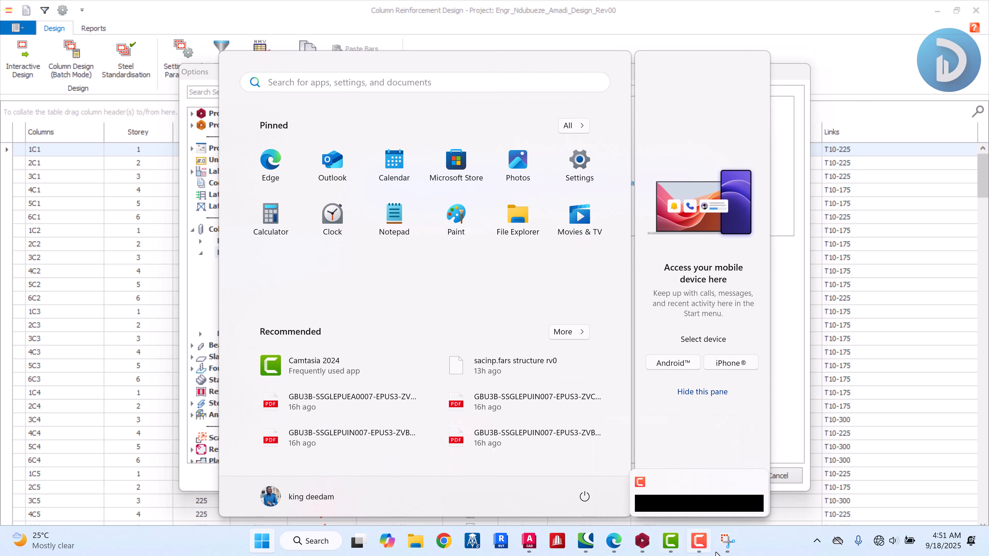
left_click(727, 540)
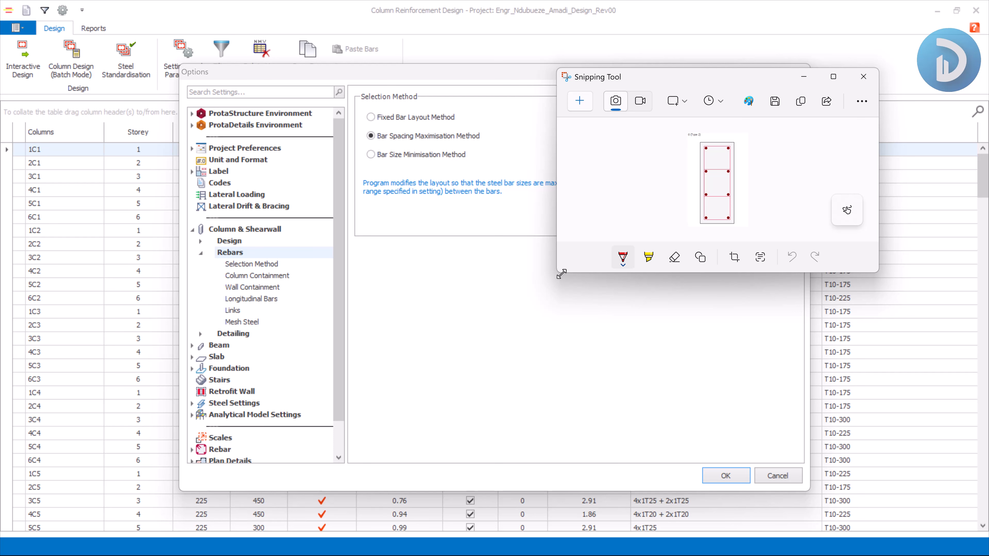
left_click_drag(559, 273, 536, 428)
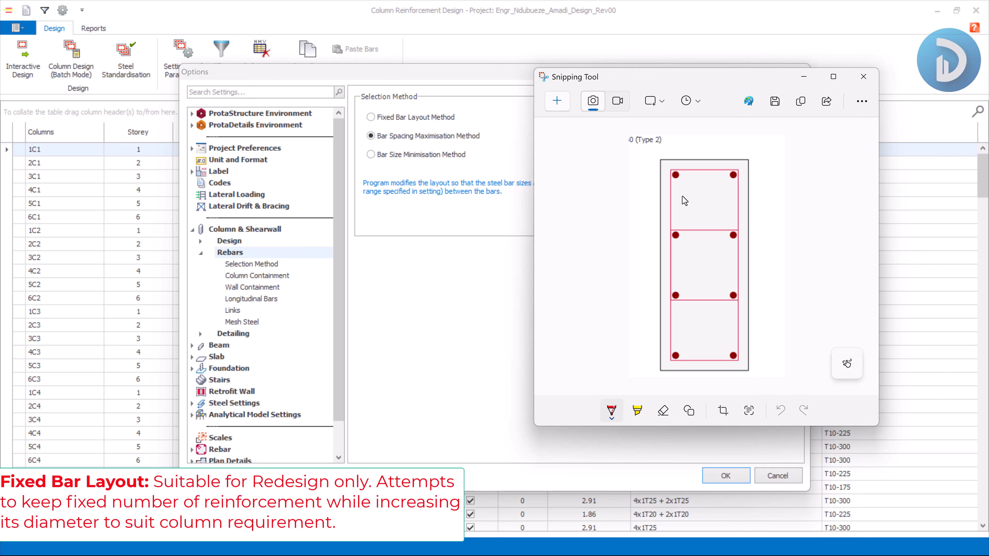
mouse_move(675, 209)
left_mouse_down()
mouse_move(736, 213)
mouse_move(728, 204)
left_mouse_up()
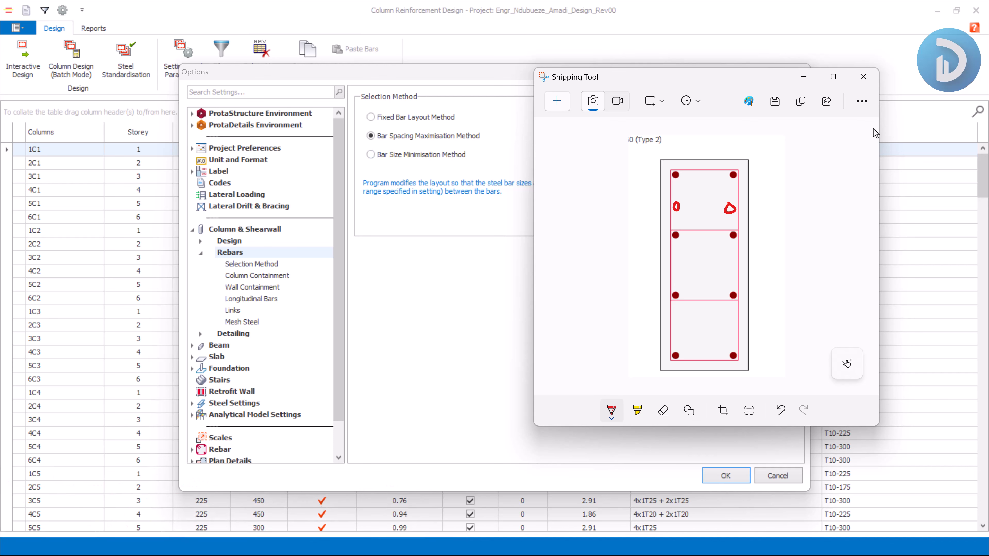
left_click(803, 76)
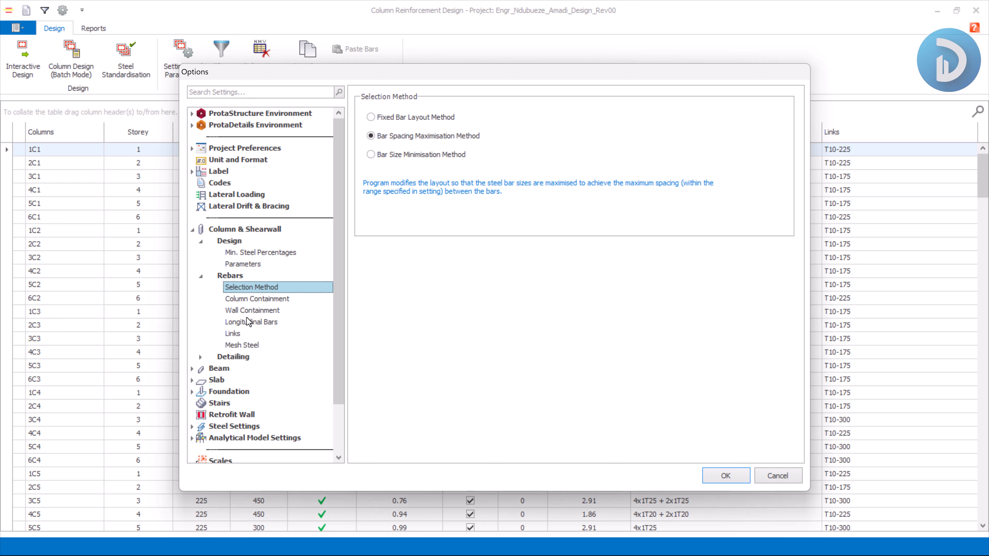
Step: Review the column and shearwall rebar settings for selection method, column containment, wall containment and longitudinal bars
left_click(256, 321)
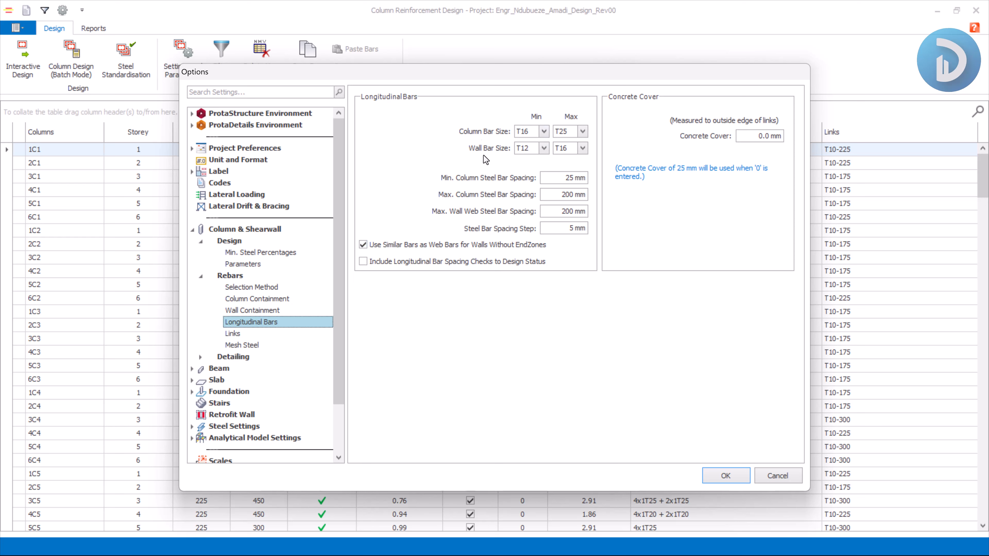
left_click(254, 295)
left_click(262, 287)
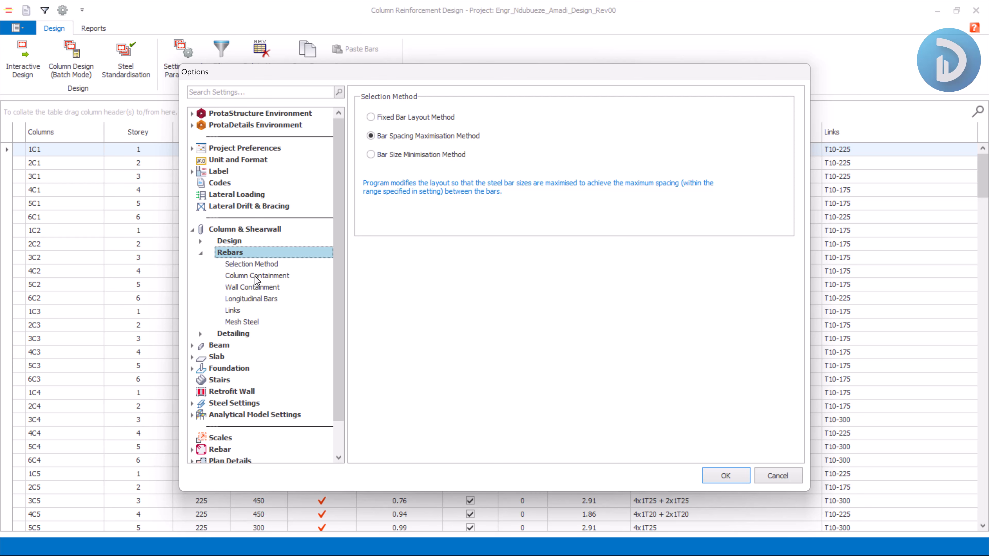
left_click(255, 269)
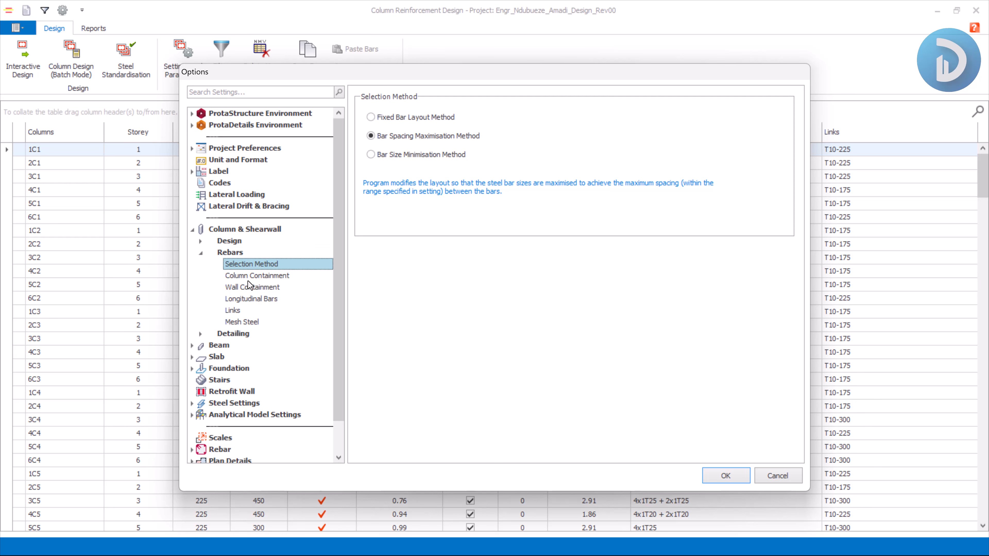
left_click(248, 280)
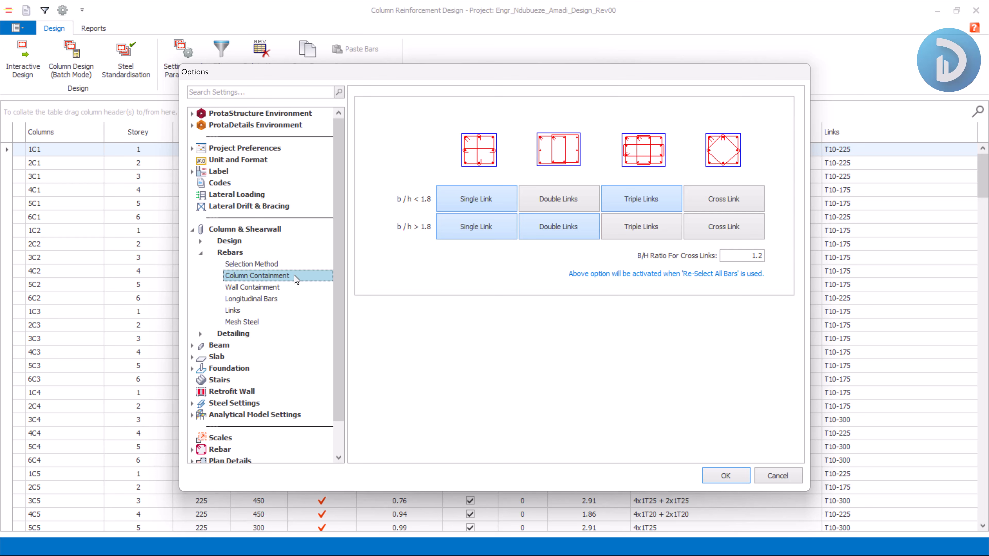
left_click(254, 290)
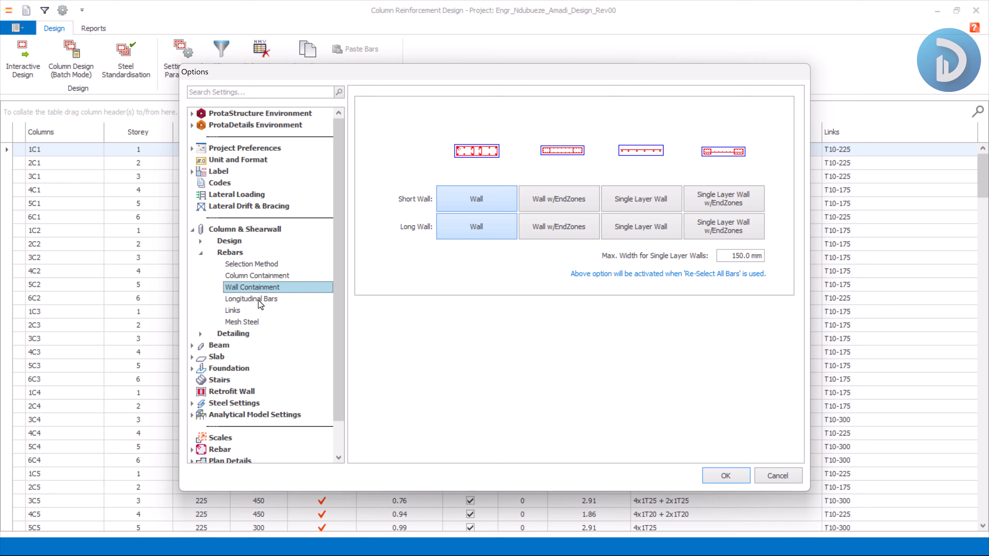
left_click(256, 301)
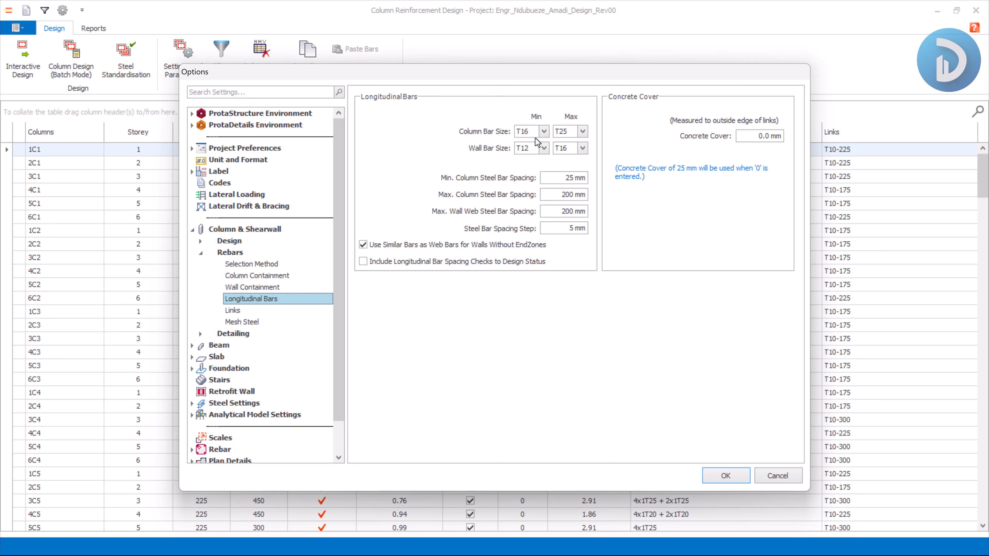
Step: Examine the minimum and maximum column bar sizes, column bar spacing limits and concrete cover in the longitudinal bar settings
left_click(540, 132)
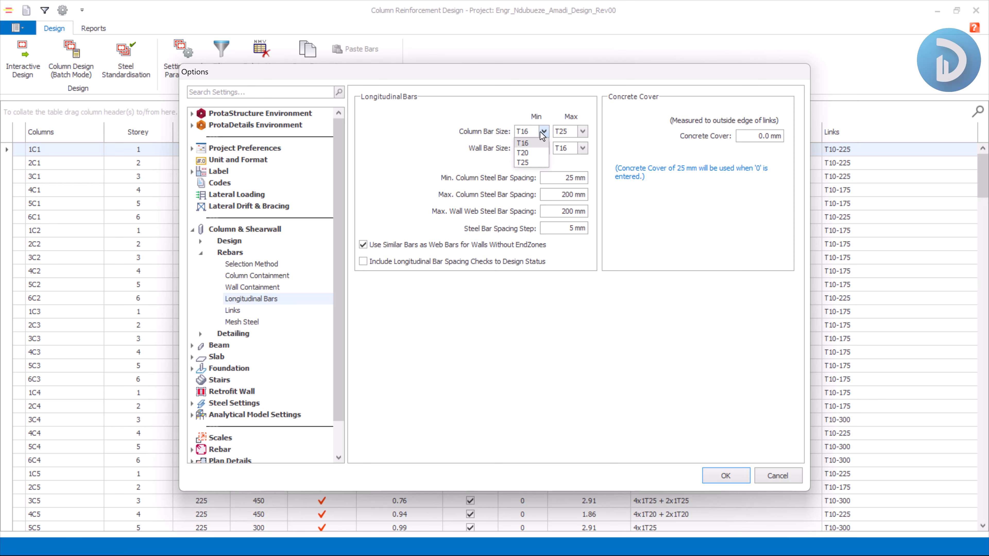
left_click(543, 135)
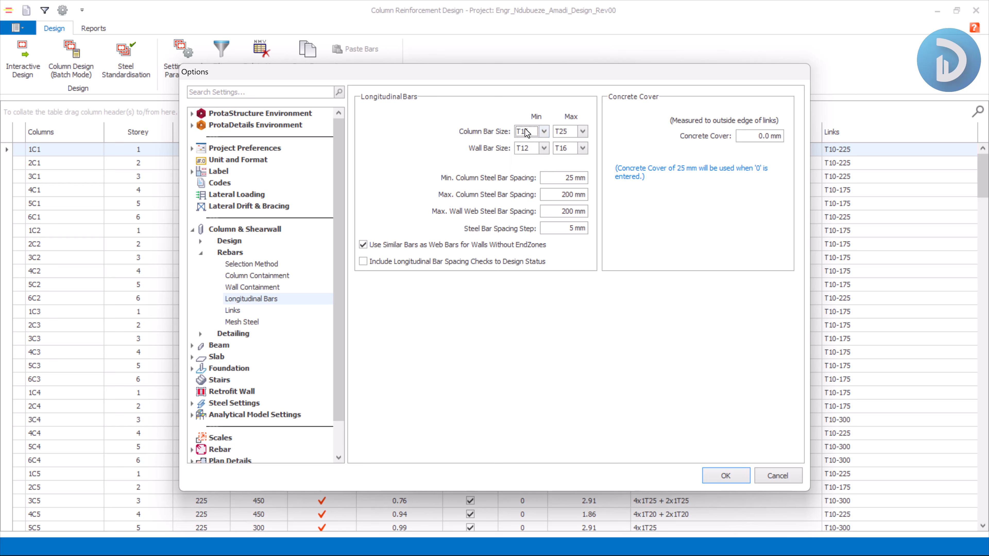
left_click(583, 132)
left_click(571, 165)
left_click(556, 178)
left_click(559, 195)
double_click(755, 134)
left_click(742, 135)
Step: Examine the link bar size and link spacing limits and the mesh steel settings, and accept the options
left_click(229, 311)
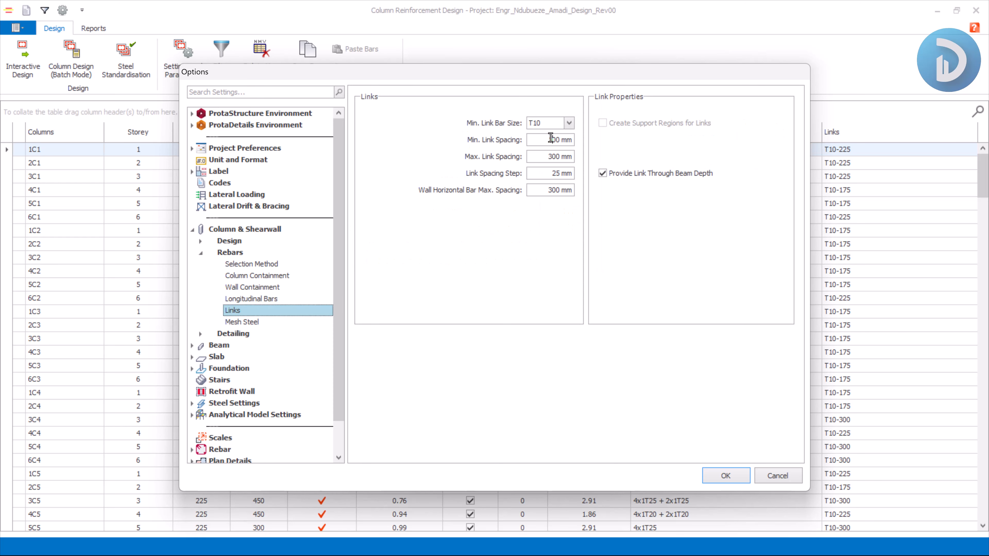
left_click(550, 137)
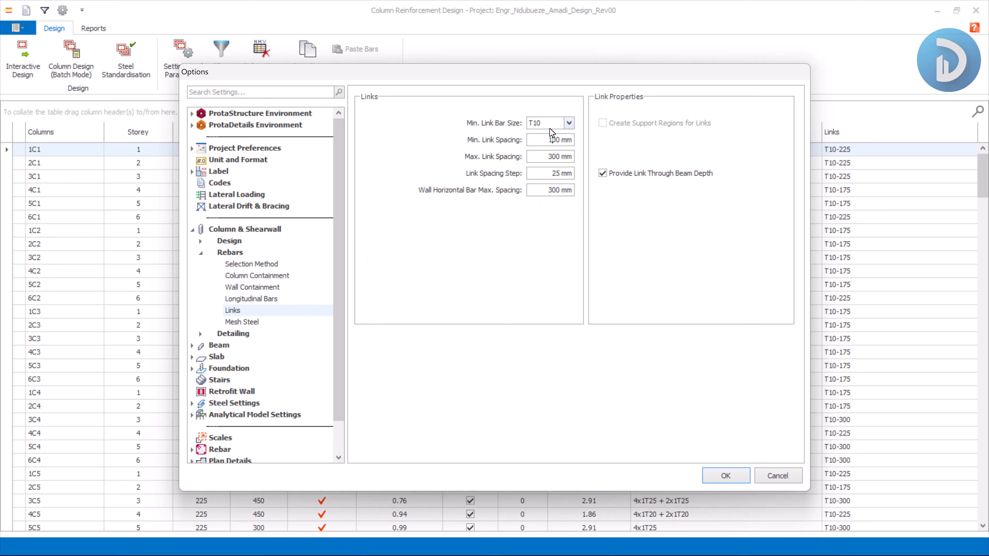
left_click(546, 142)
left_click(544, 125)
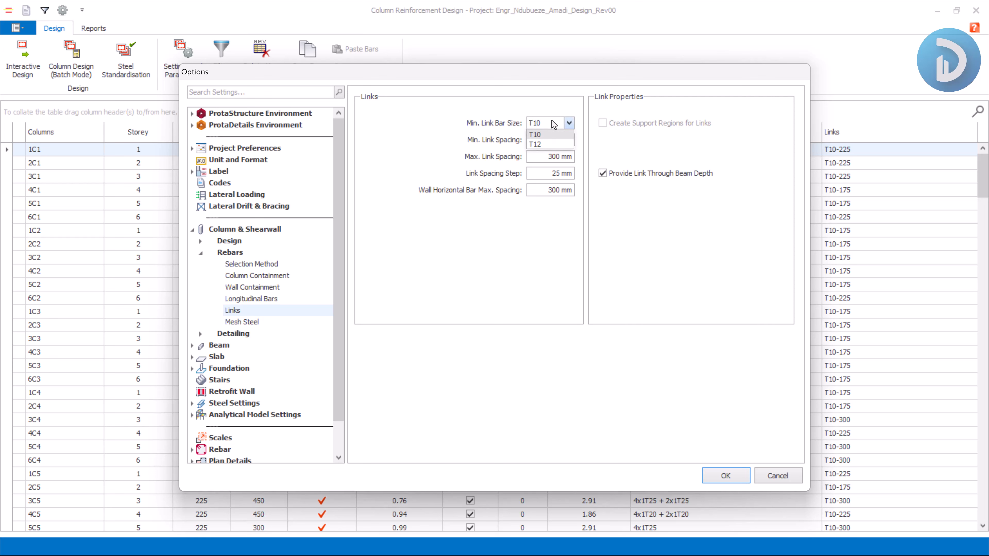
left_click(544, 128)
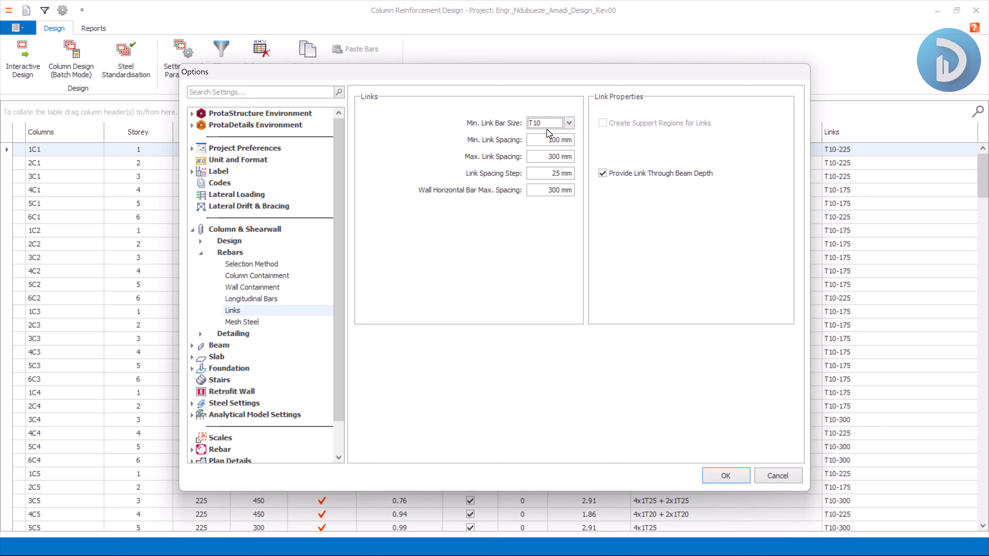
left_click(549, 140)
left_click(556, 123)
left_click(556, 123)
left_click(545, 142)
left_click(541, 156)
left_click(243, 325)
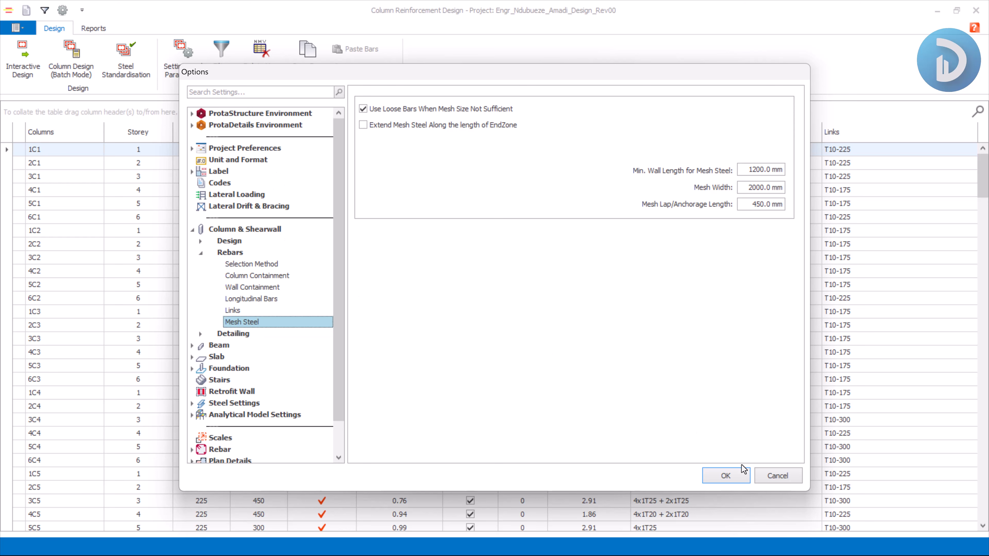
left_click(726, 475)
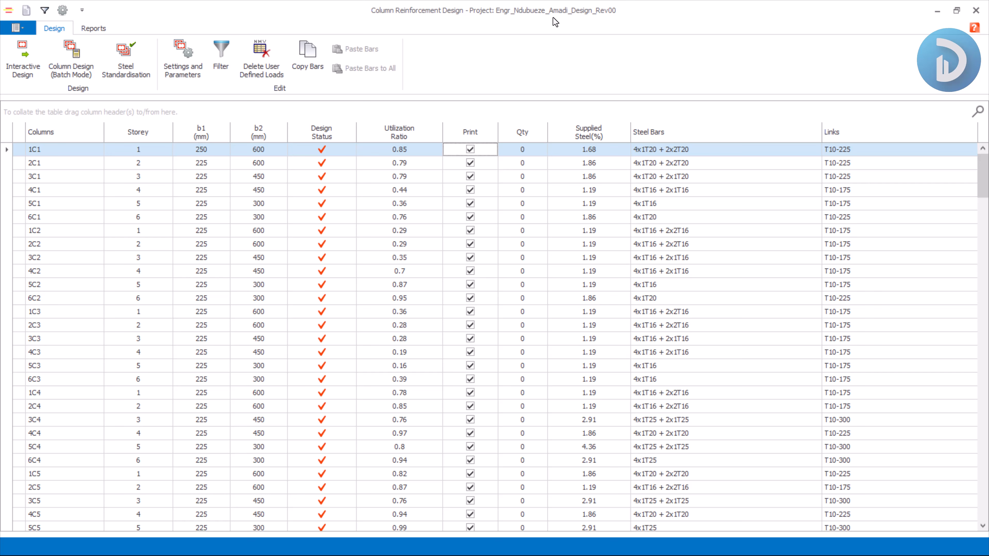
Step: Batch-design the column reinforcement for all storeys with all bars re-selected
left_click(72, 58)
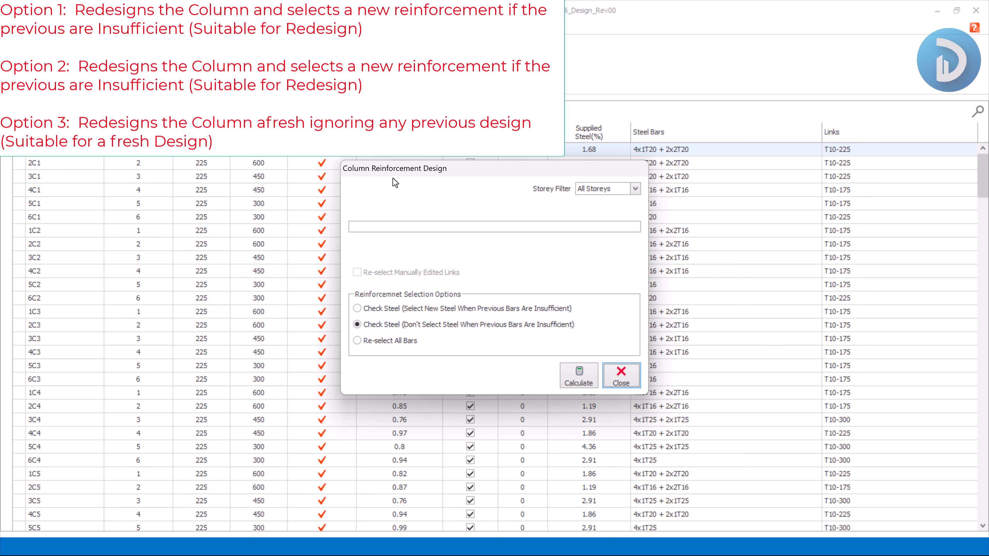
left_click(635, 189)
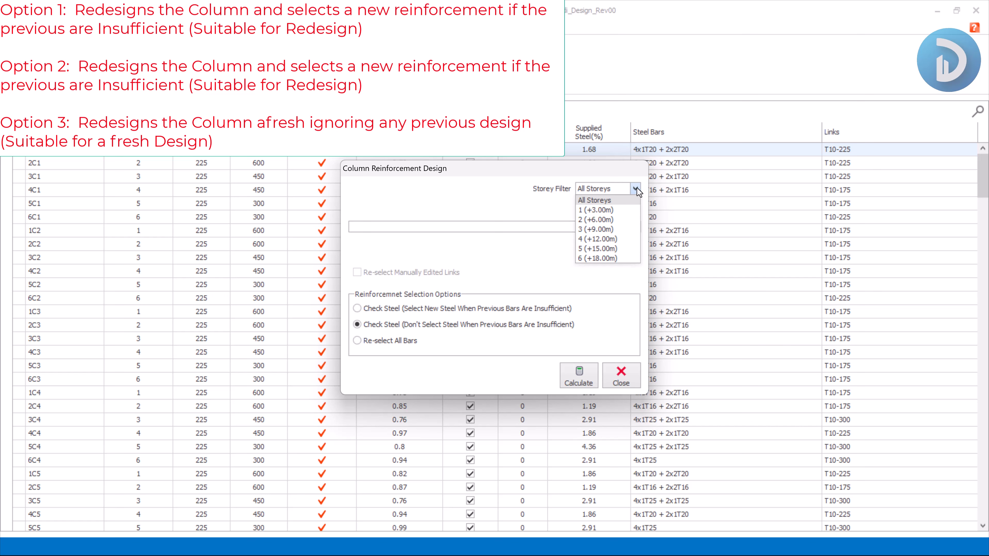
left_click(486, 184)
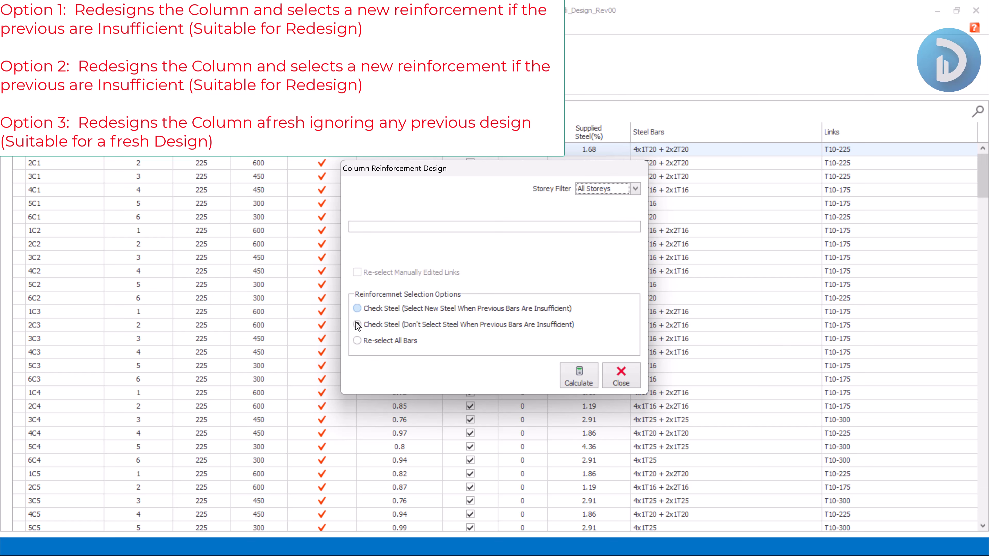
left_click(358, 309)
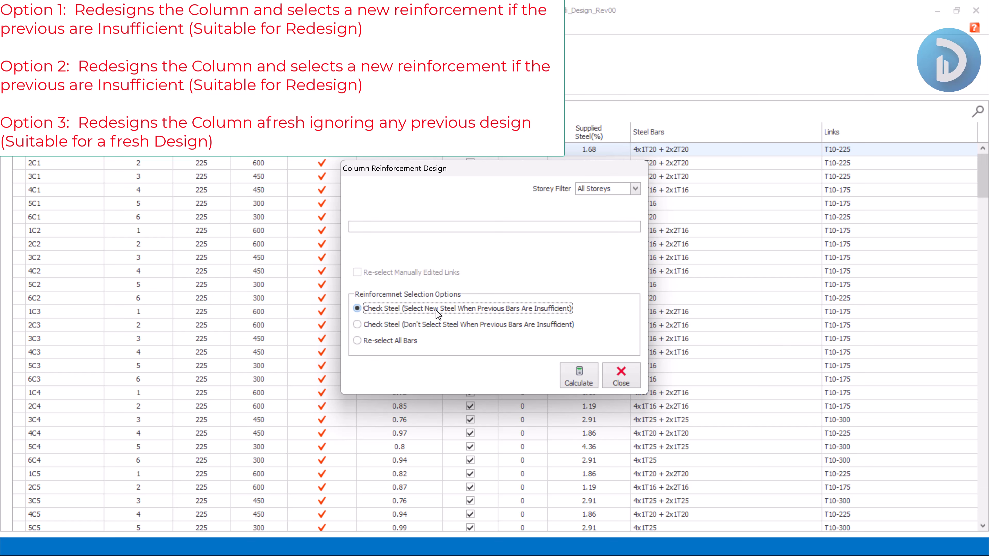
left_click(391, 324)
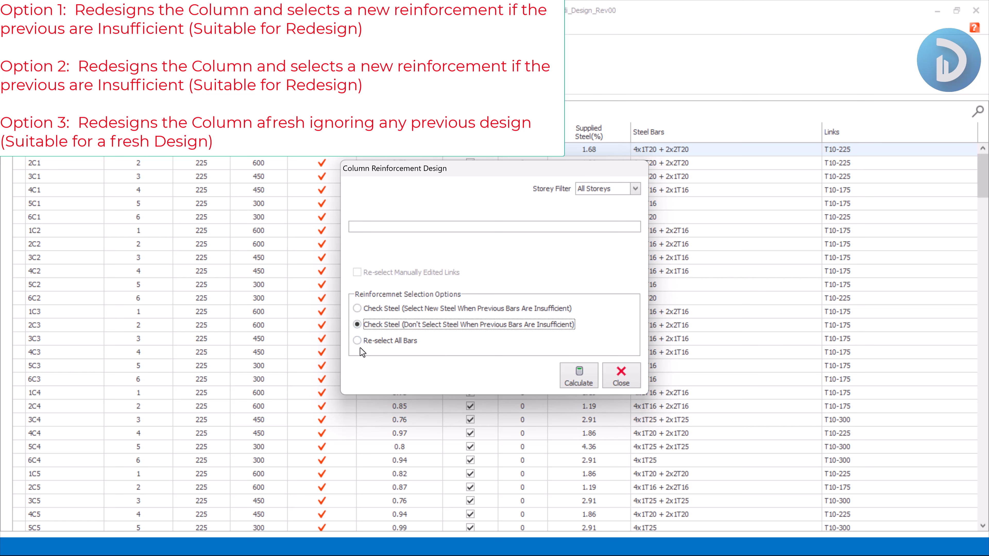
left_click(356, 342)
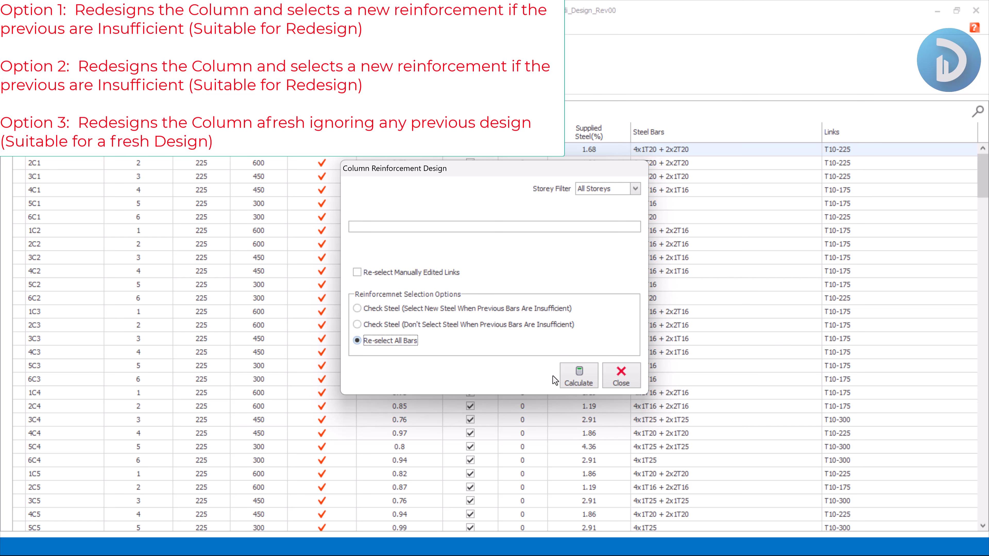
left_click(584, 379)
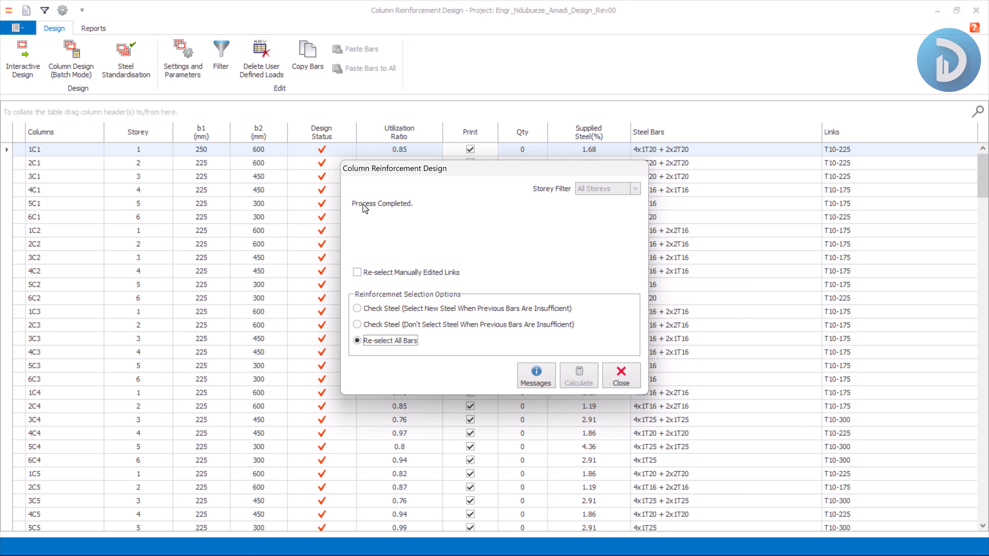
left_click(620, 380)
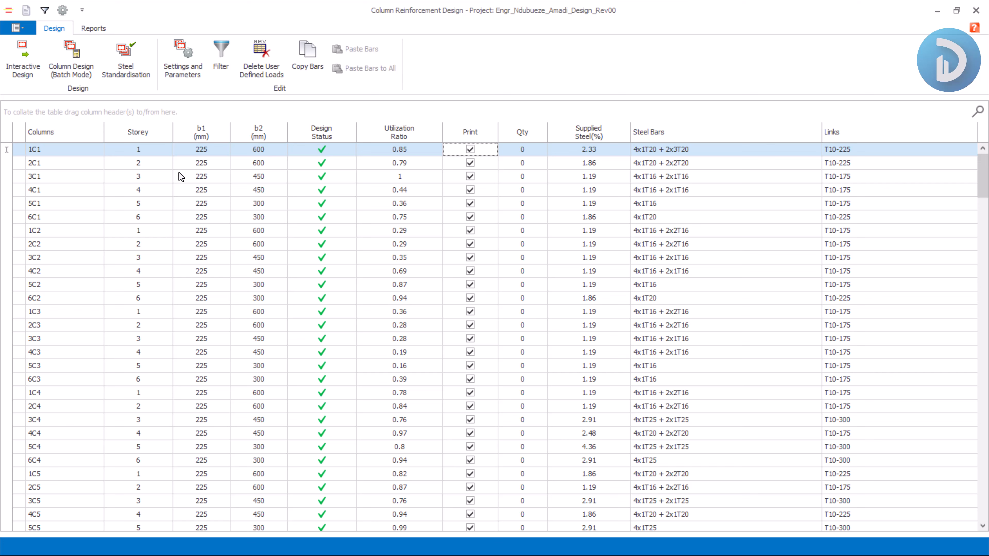
Step: Review the design status, utilization ratio and selected steel bars of the redesigned columns
scroll(331, 173, "down", 5)
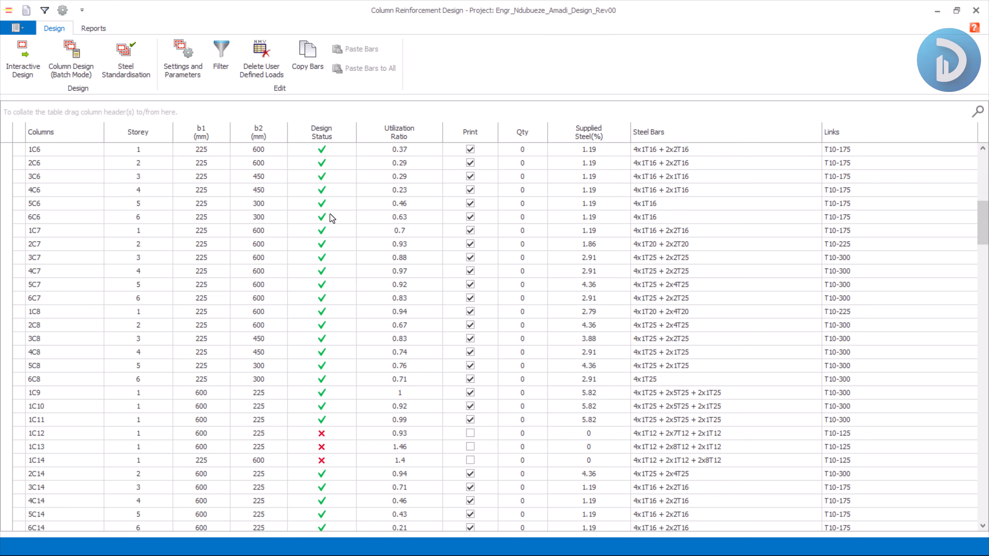
scroll(235, 238, "up", 2)
scroll(93, 237, "up", 3)
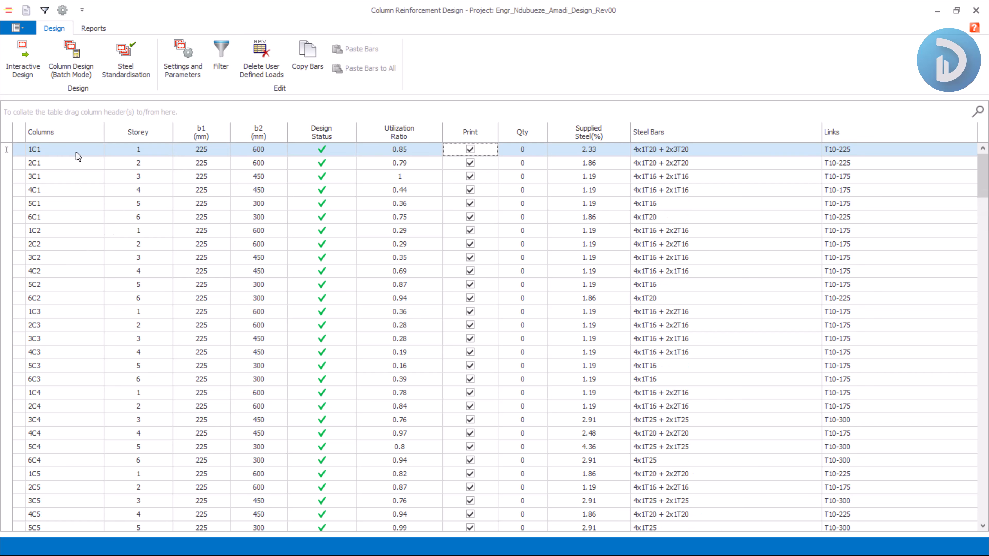
scroll(360, 279, "down", 2)
scroll(316, 249, "up", 2)
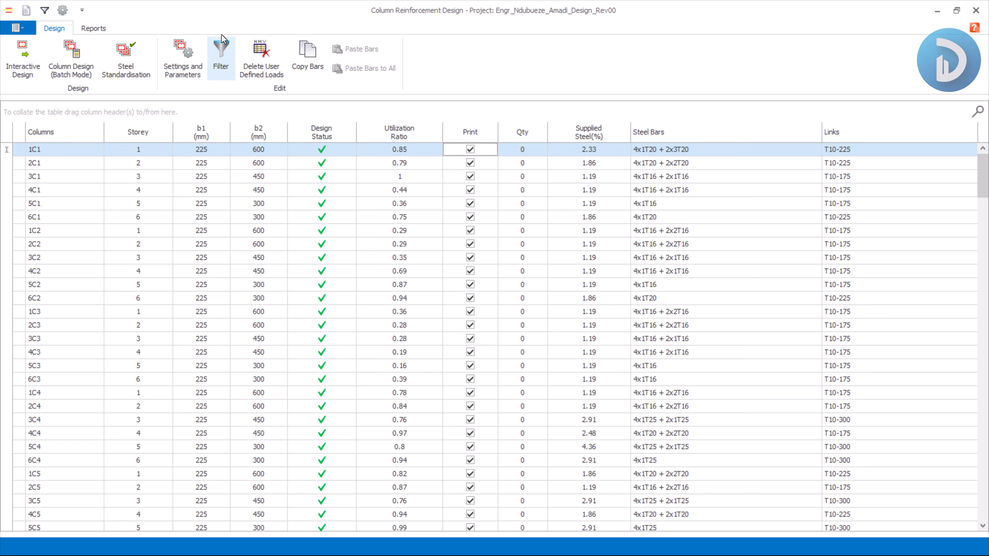
left_click(221, 53)
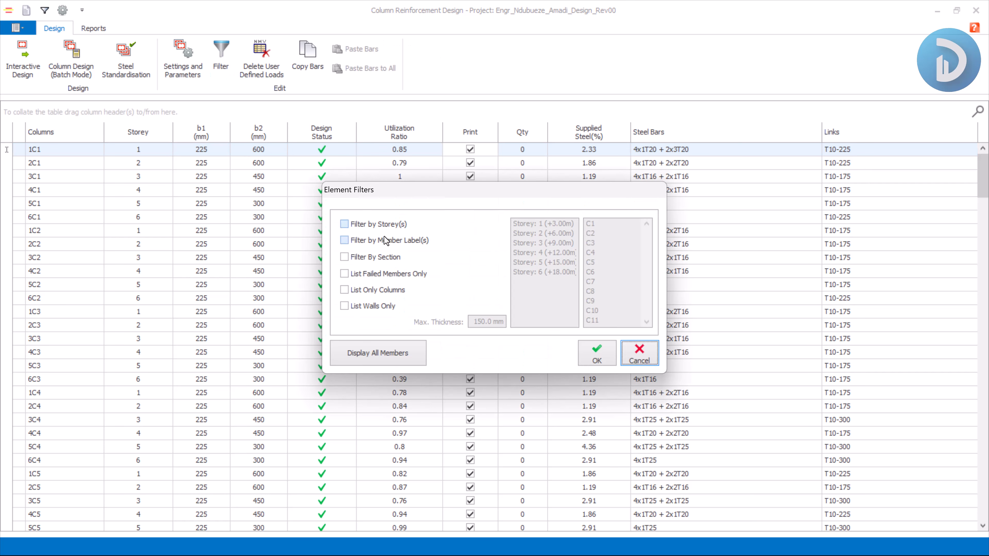
left_click(372, 225)
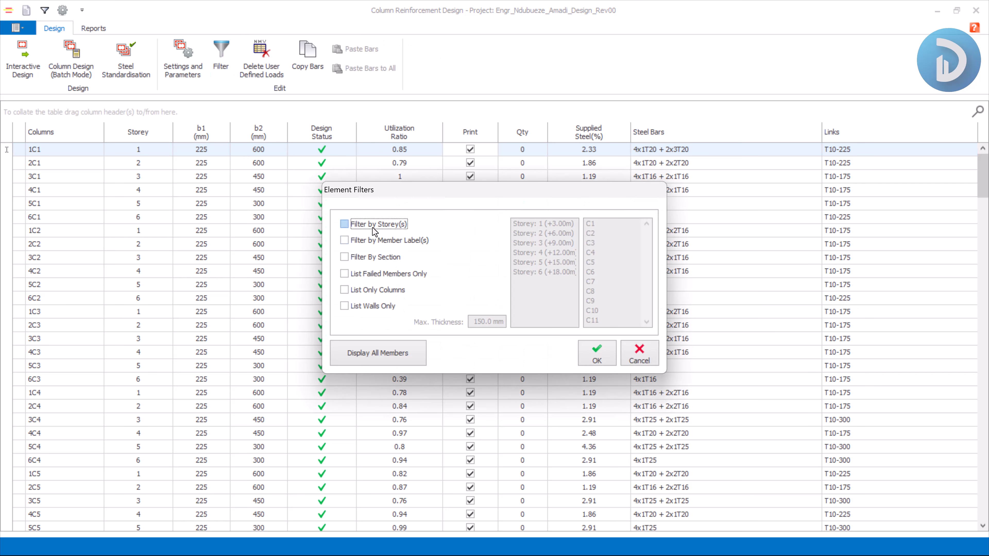
left_click(542, 225)
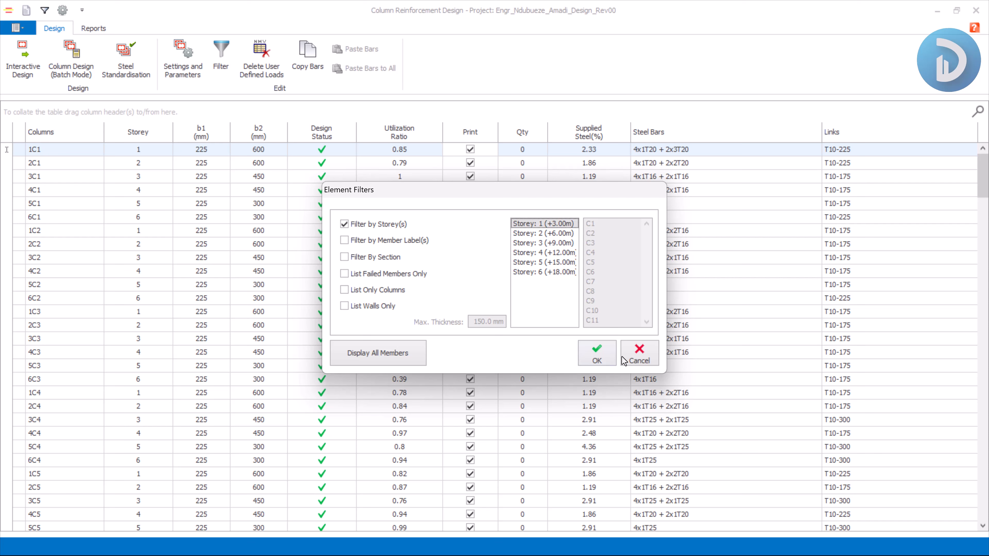
left_click(643, 356)
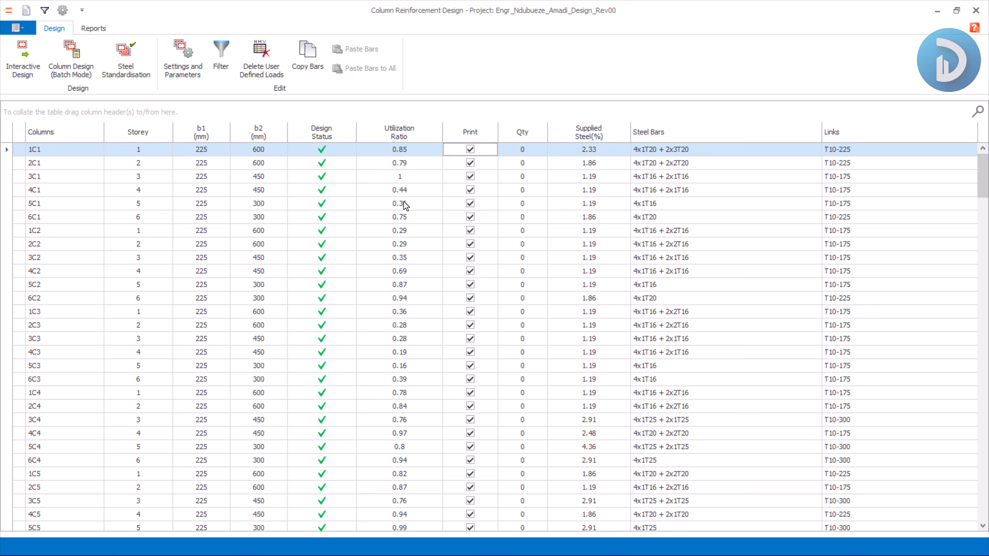
Step: Examine the whole column list for members with a failed design status, comparing their sections, utilization ratios and supplied steel
scroll(351, 178, "down", 4)
scroll(335, 180, "up", 4)
scroll(360, 258, "down", 15)
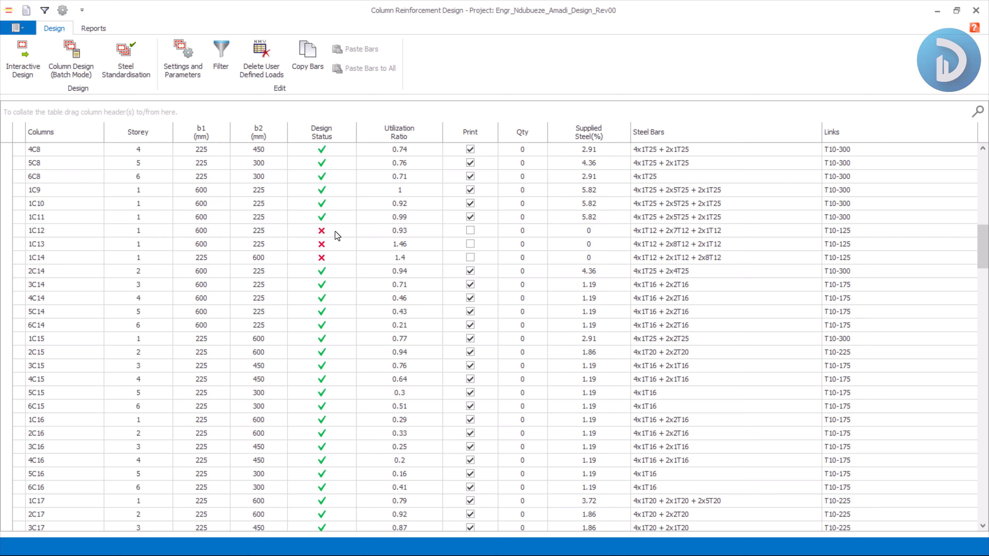
scroll(335, 231, "up", 1)
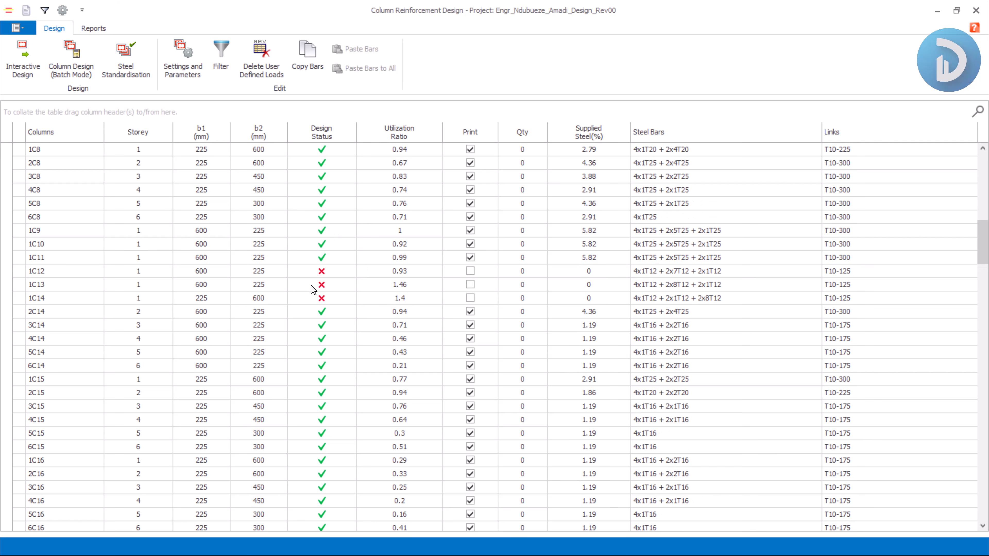
scroll(313, 282, "down", 6)
scroll(319, 269, "up", 11)
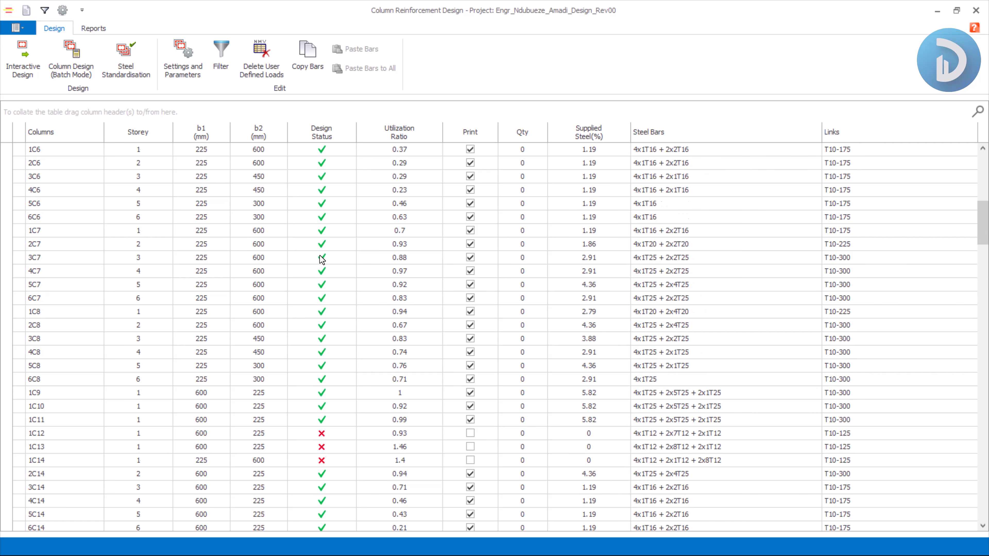
scroll(321, 259, "up", 4)
scroll(310, 211, "down", 4)
scroll(306, 207, "down", 3)
scroll(306, 217, "up", 3)
scroll(320, 401, "down", 1)
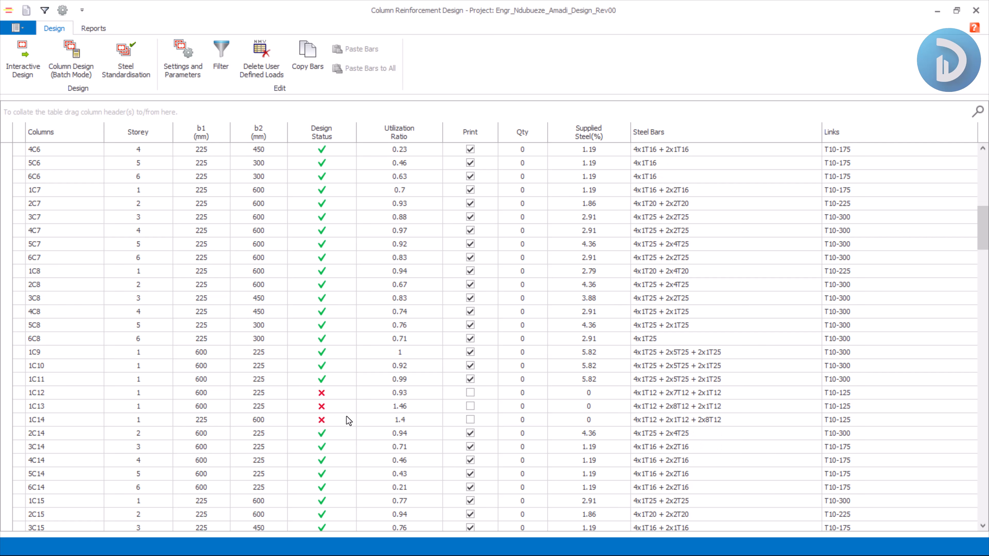
scroll(349, 370, "down", 6)
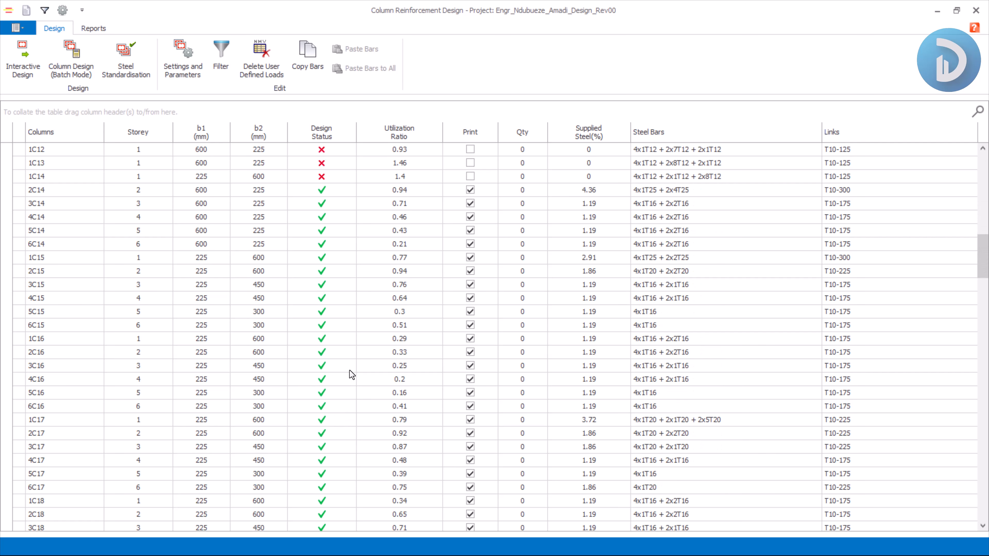
scroll(347, 363, "up", 4)
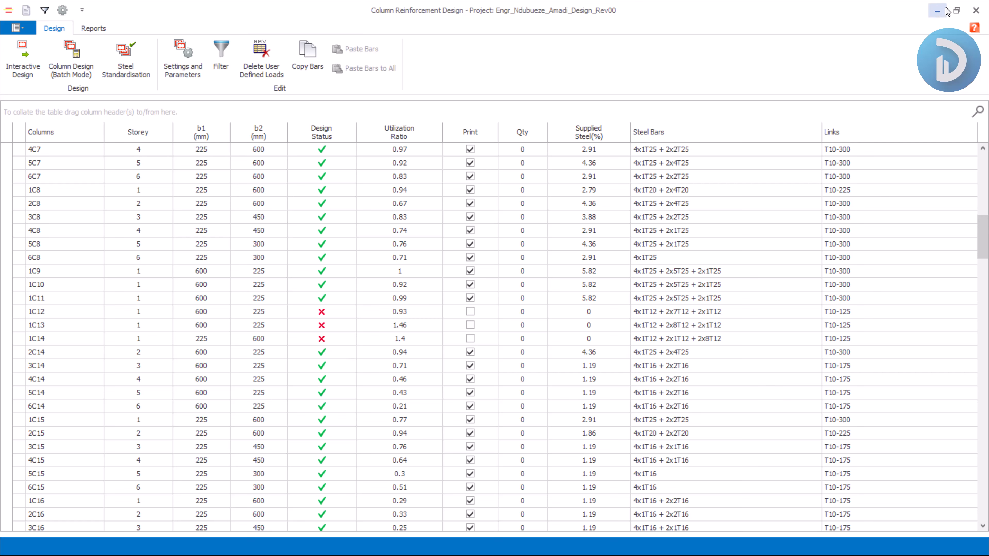
Step: Leave the column reinforcement design and inspect the 3D building model from several angles for columns coloured as failed
left_click(975, 10)
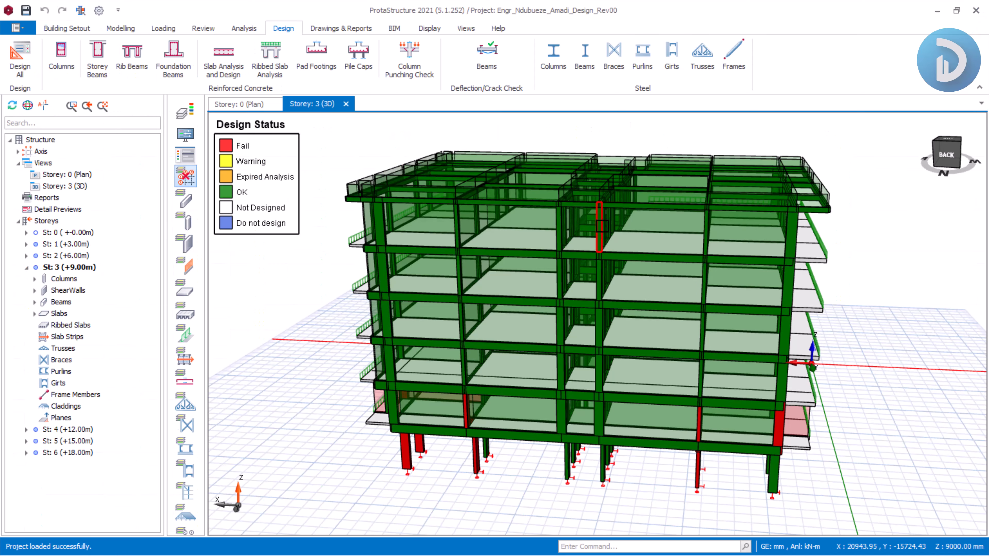
scroll(513, 322, "down", 1)
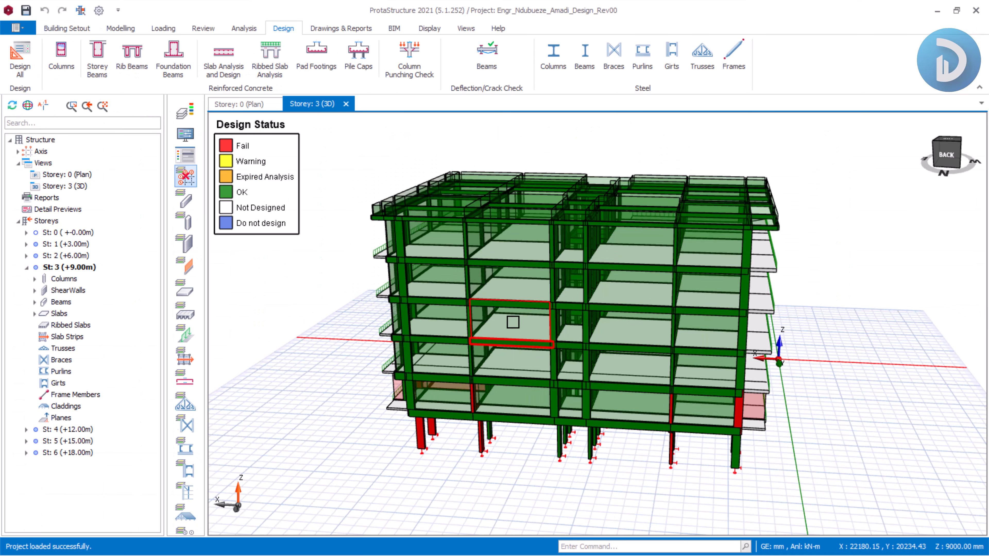
mouse_move(619, 486)
middle_mouse_down()
mouse_move(618, 473)
mouse_move(592, 459)
mouse_move(603, 468)
middle_mouse_up()
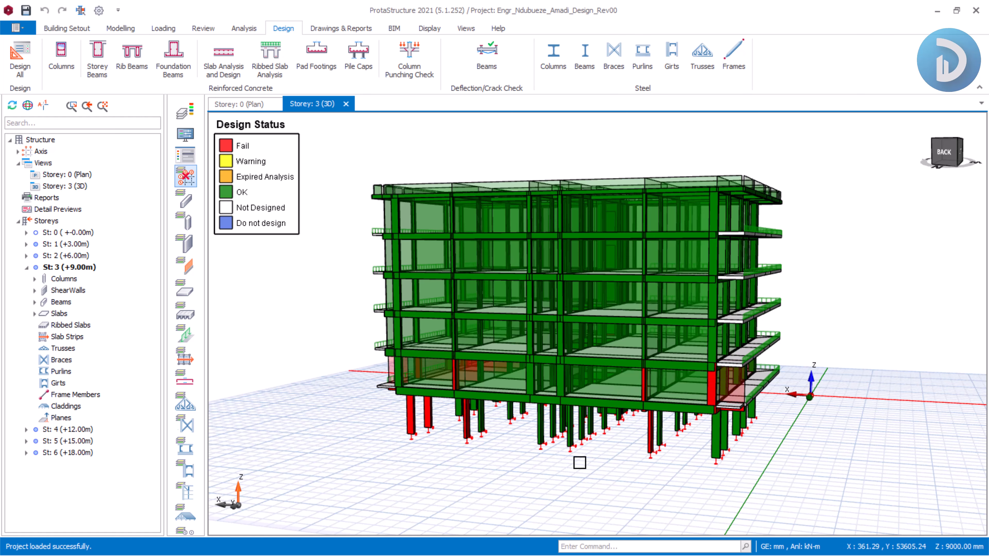
middle_click_drag(414, 444, 457, 442)
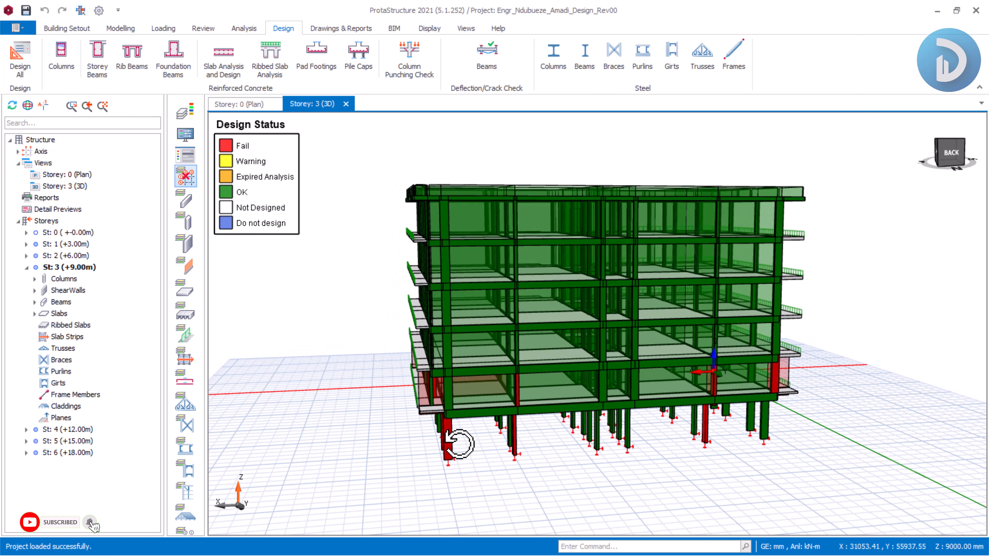
Step: Reopen the column reinforcement list full-screen and view the interactive design of column 4C4, leaving it without changes
left_click(69, 57)
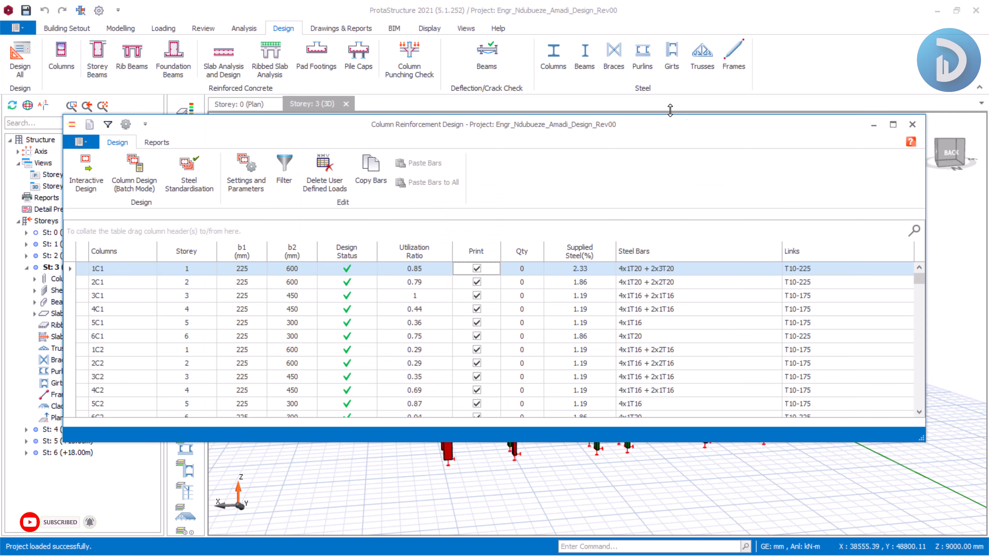
left_click(896, 126)
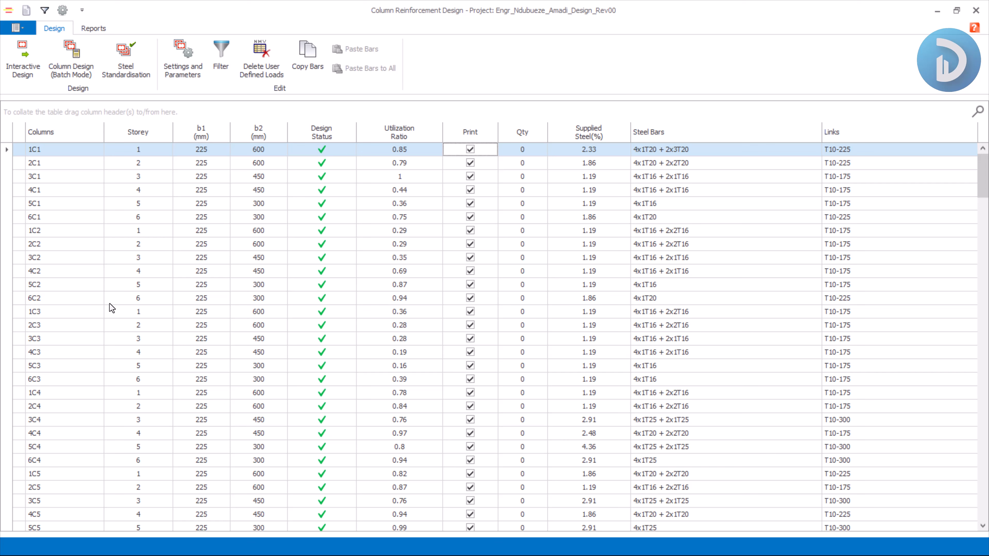
scroll(348, 298, "down", 4)
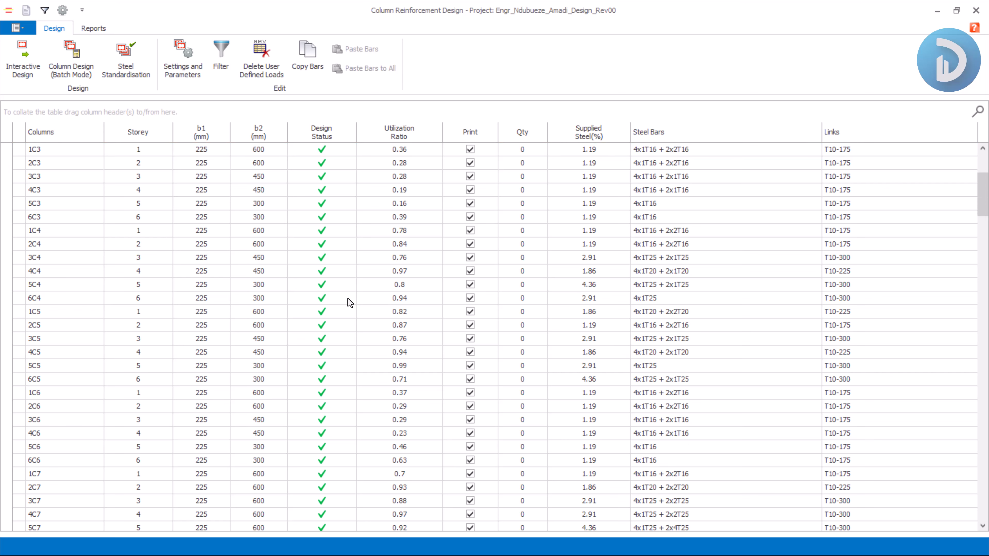
double_click(347, 271)
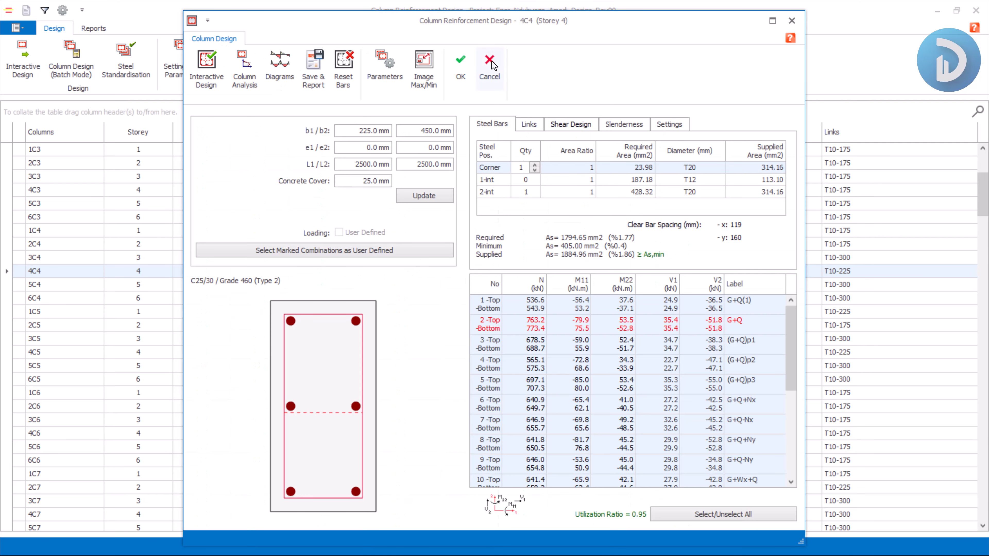
left_click(490, 66)
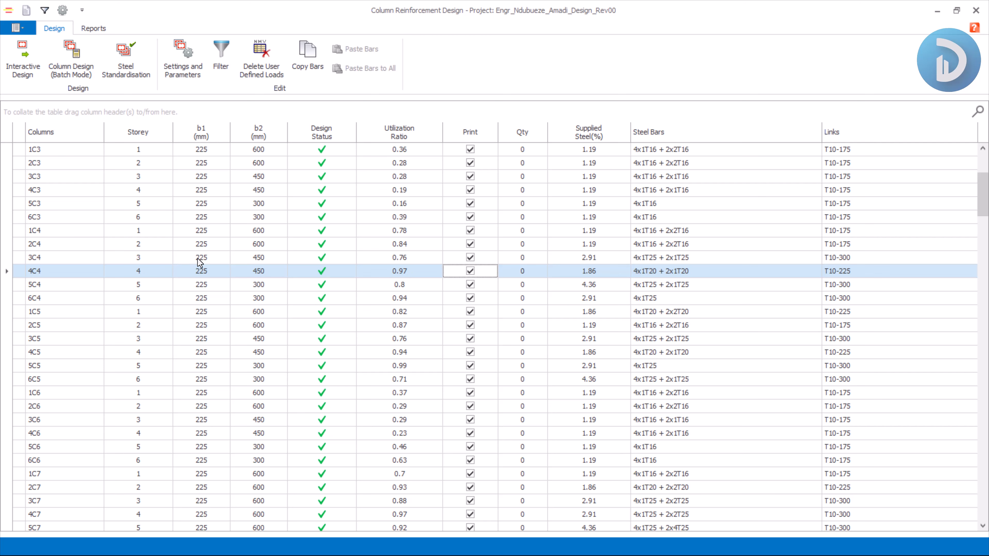
Step: In the interactive design of column 4C4, try a 1-int bar quantity of 1 and return it to 0
double_click(370, 271)
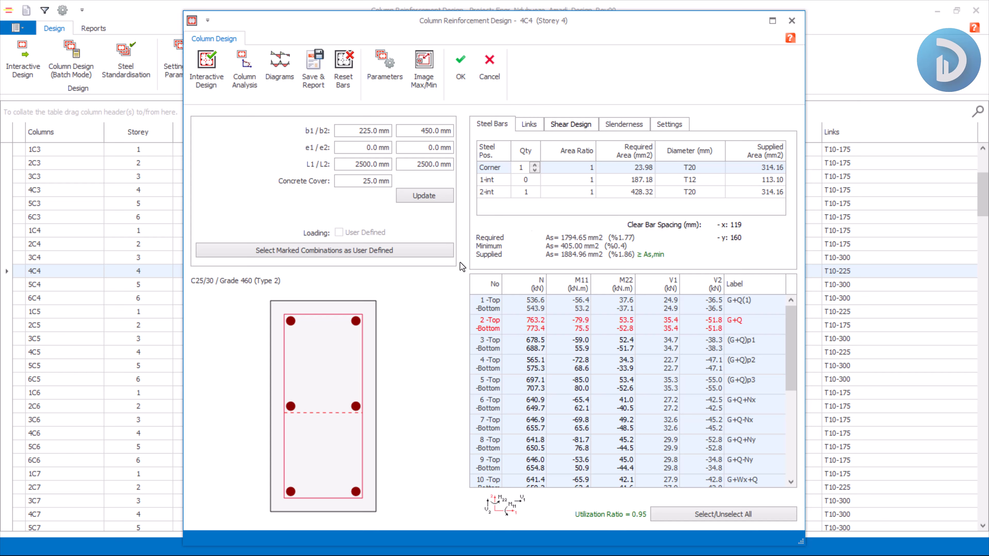
left_click(522, 180)
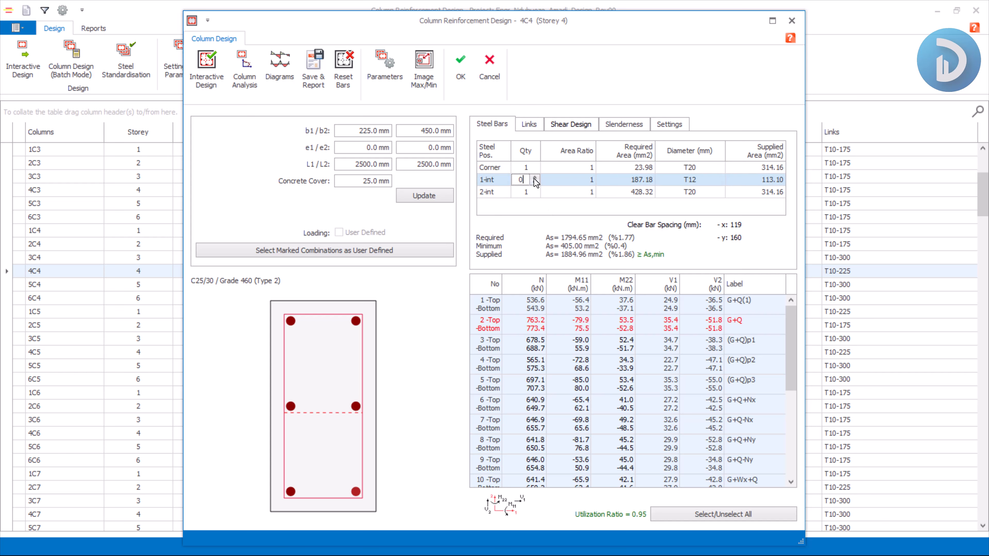
left_click(534, 177)
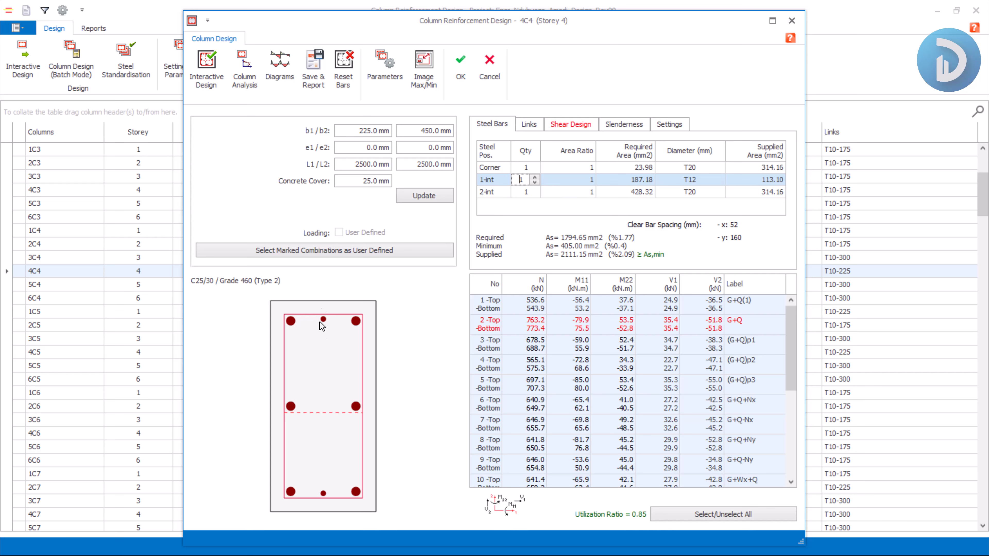
left_click(535, 182)
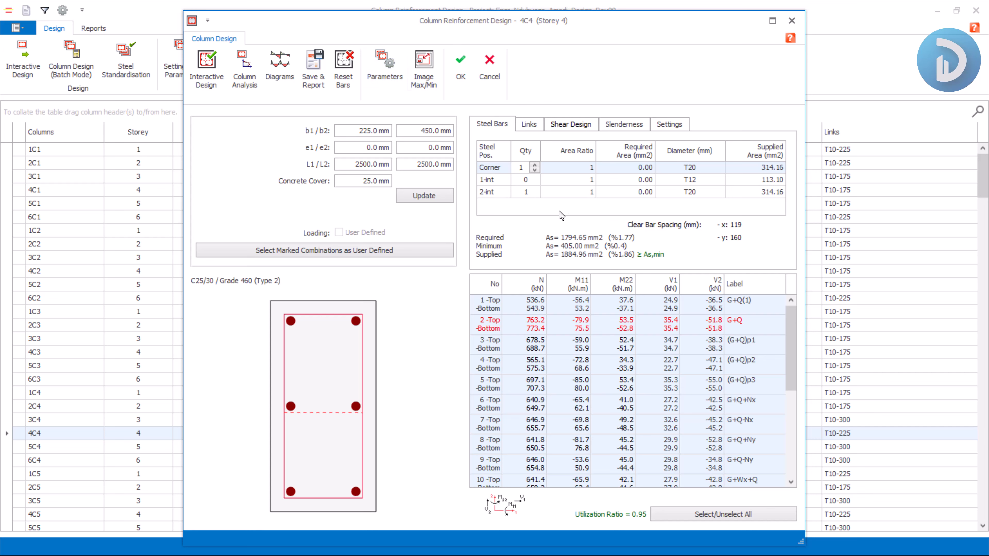
Step: Try a 2-int bar quantity of 2 for column 4C4 and return it to 1
left_click(524, 192)
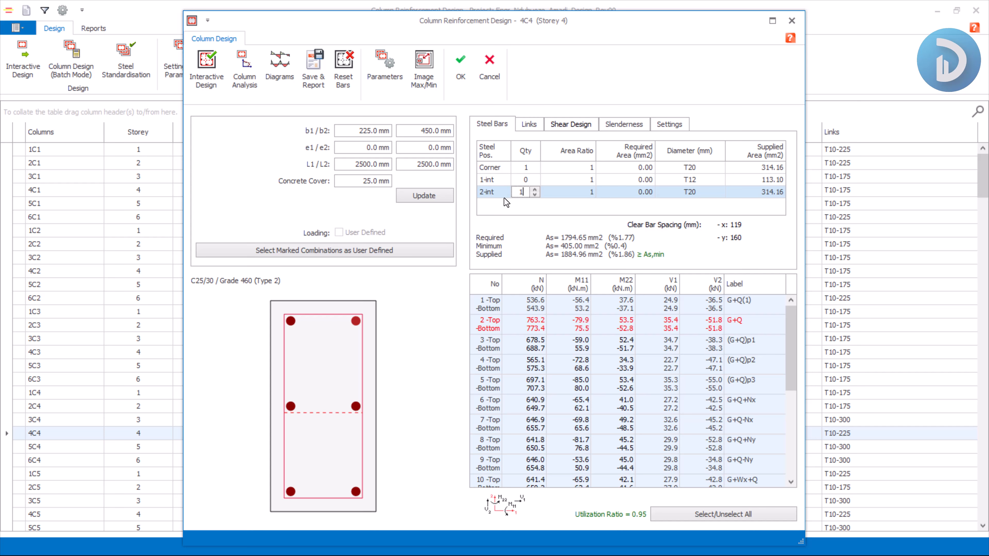
left_click(535, 190)
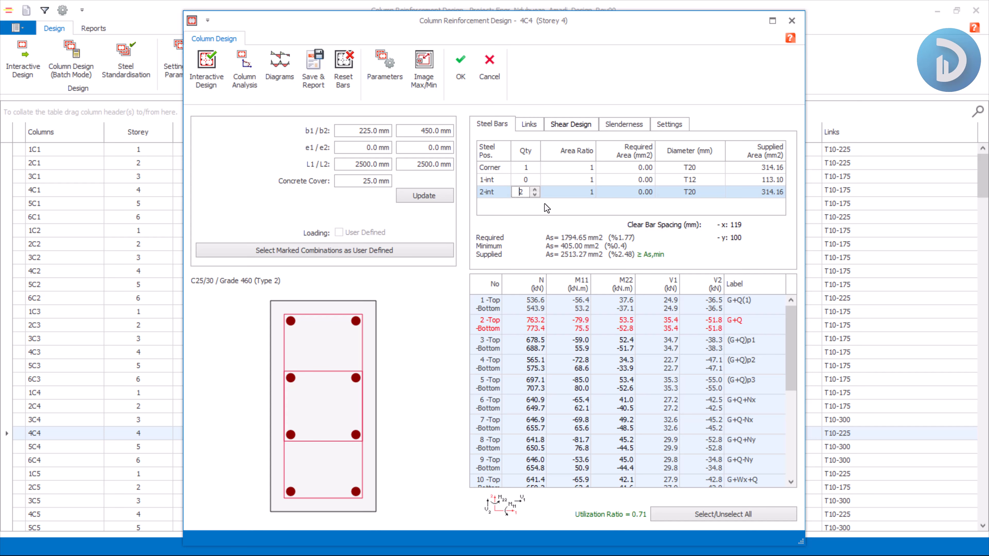
left_click(535, 194)
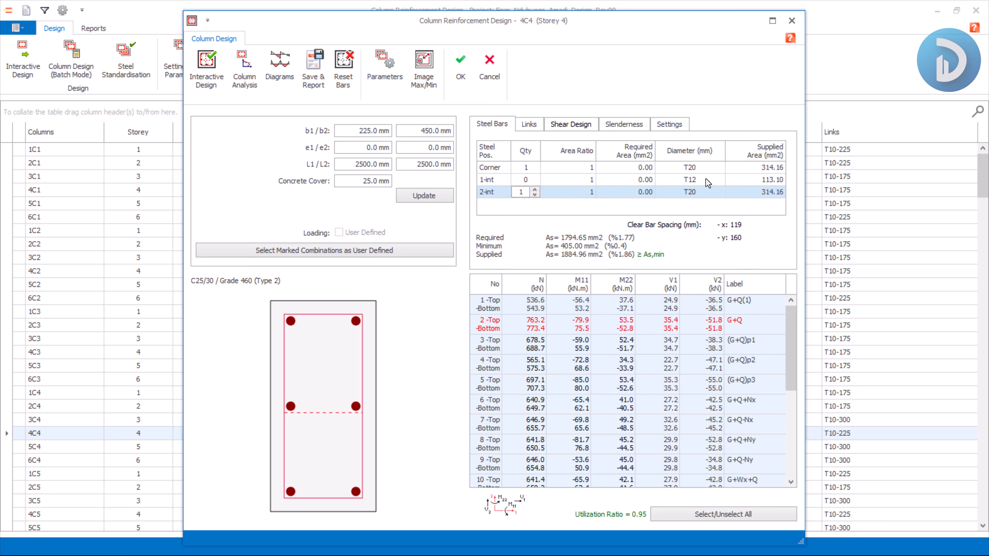
Step: Try T16 bars for both the corner and 2-int positions of column 4C4
left_click(688, 168)
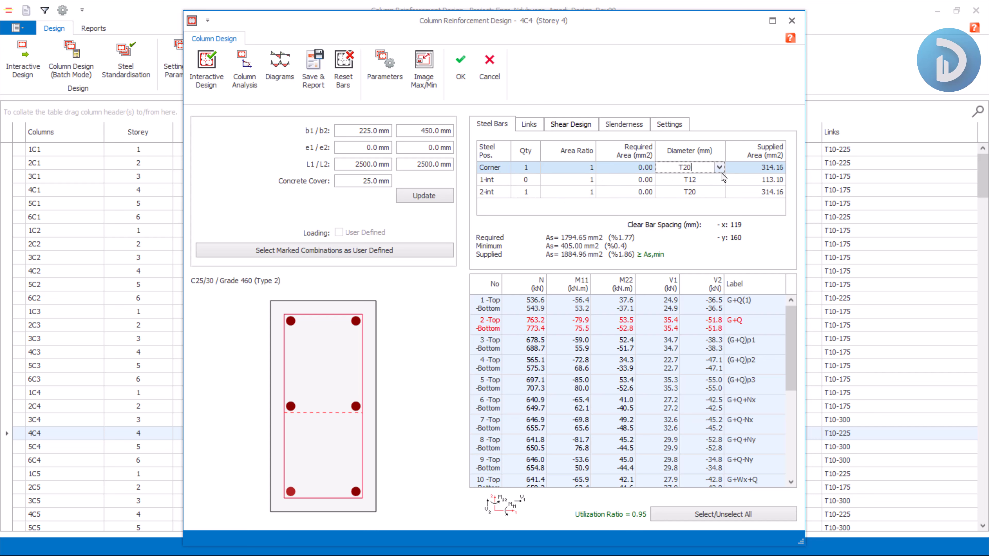
left_click(720, 166)
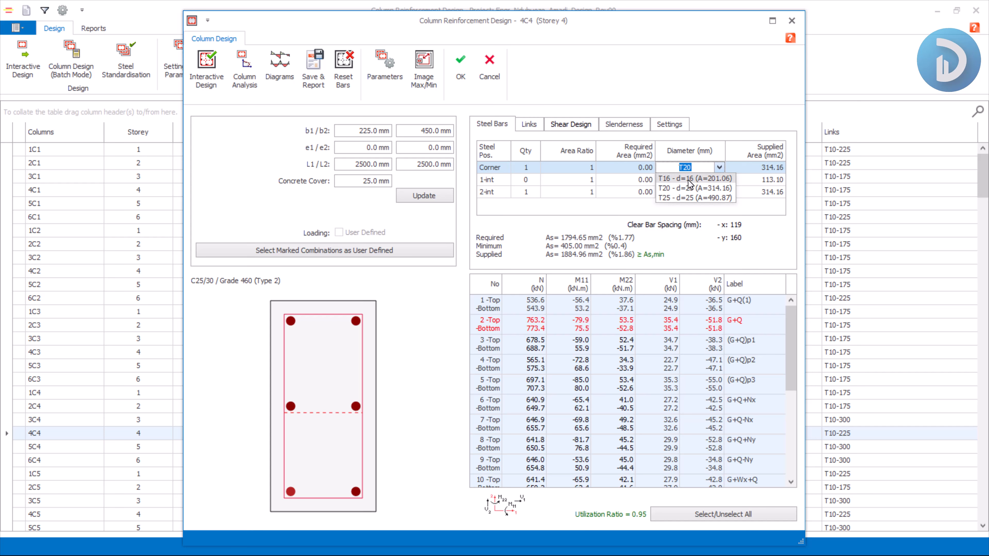
left_click(688, 178)
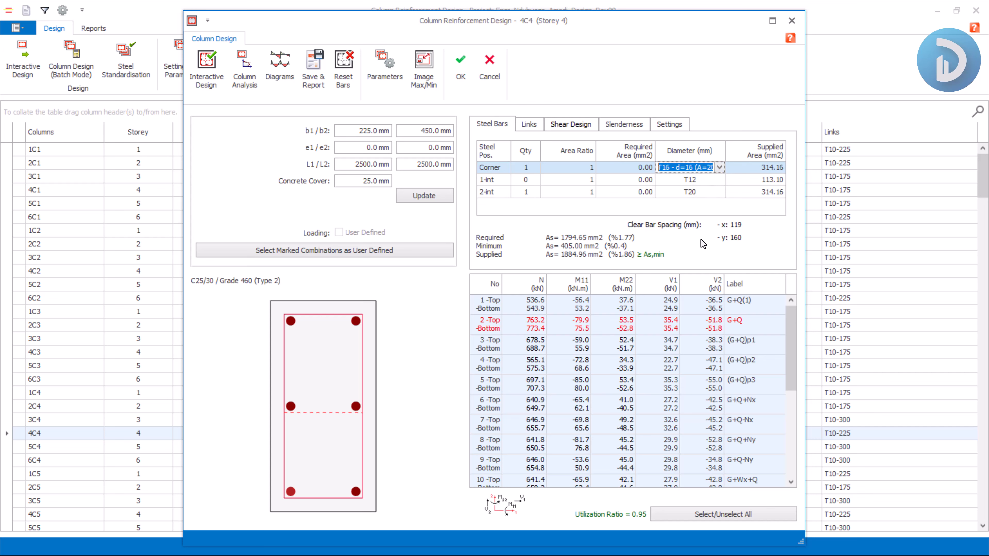
left_click(694, 181)
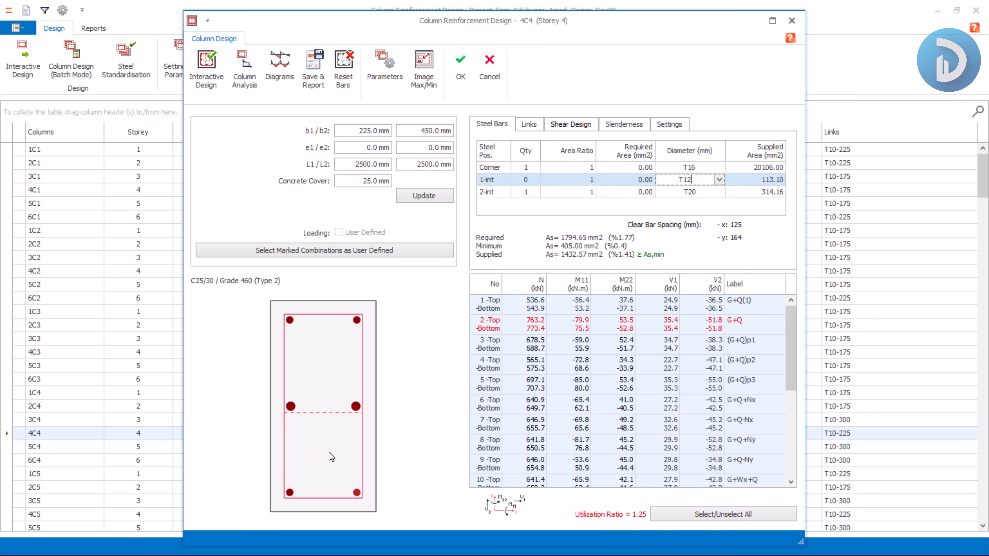
left_click(691, 193)
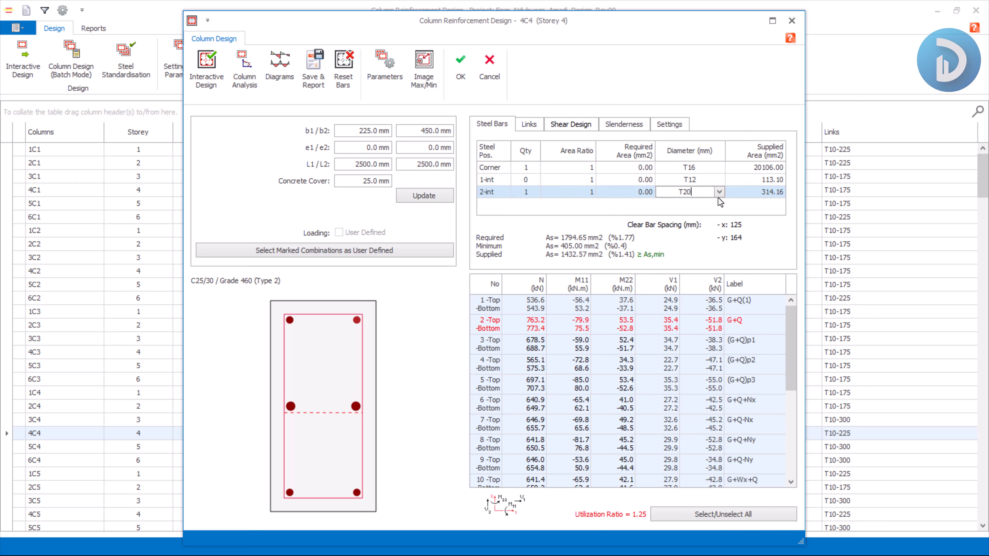
left_click(720, 192)
left_click(699, 206)
left_click(697, 180)
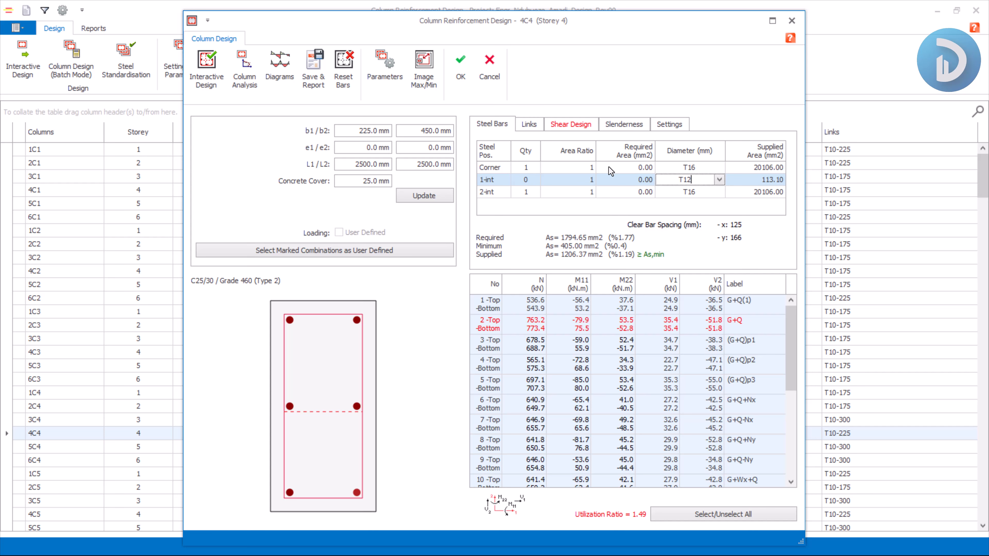
left_click(521, 192)
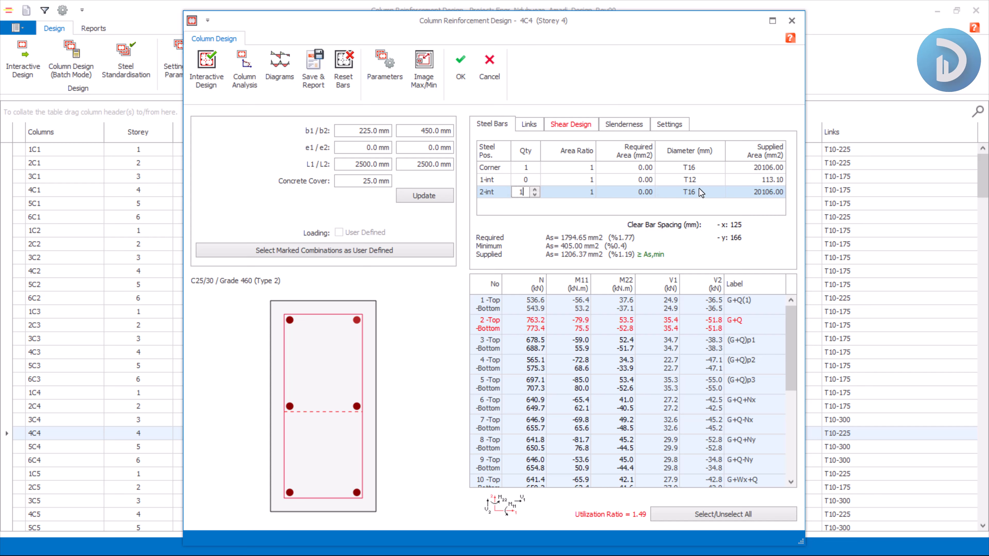
Step: Return the corner and 2-int bars of column 4C4 to T20 diameter
left_click(711, 167)
left_click(719, 168)
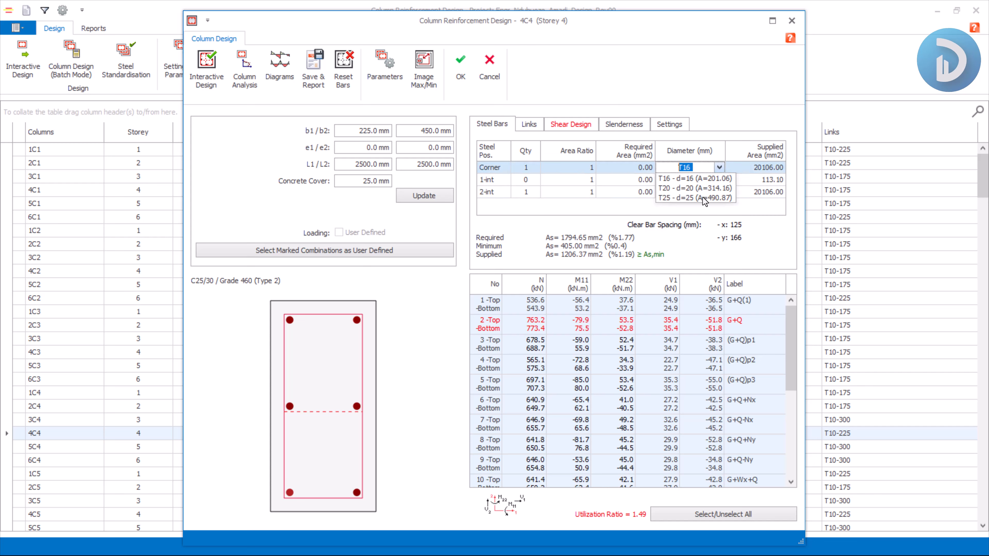
left_click(692, 188)
left_click(705, 193)
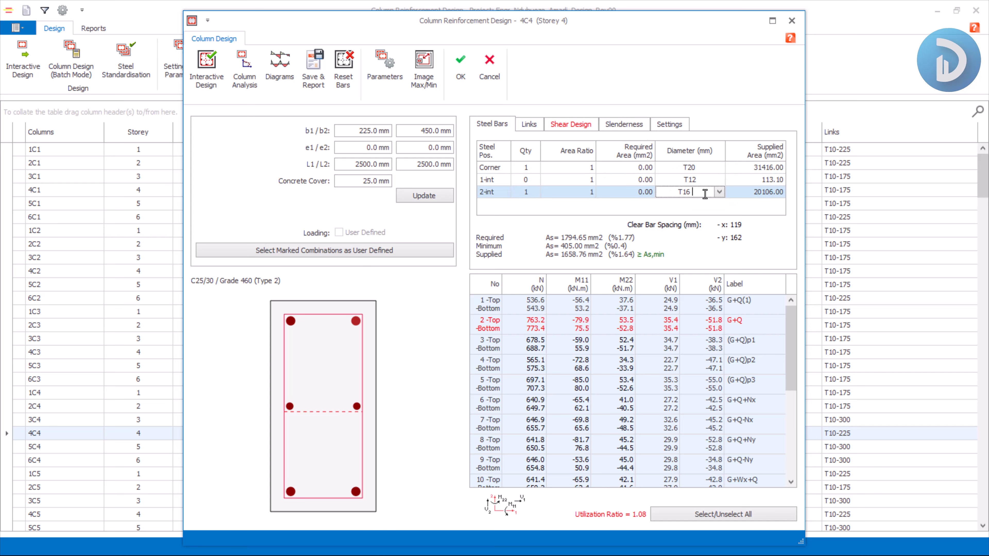
left_click(720, 191)
left_click(684, 208)
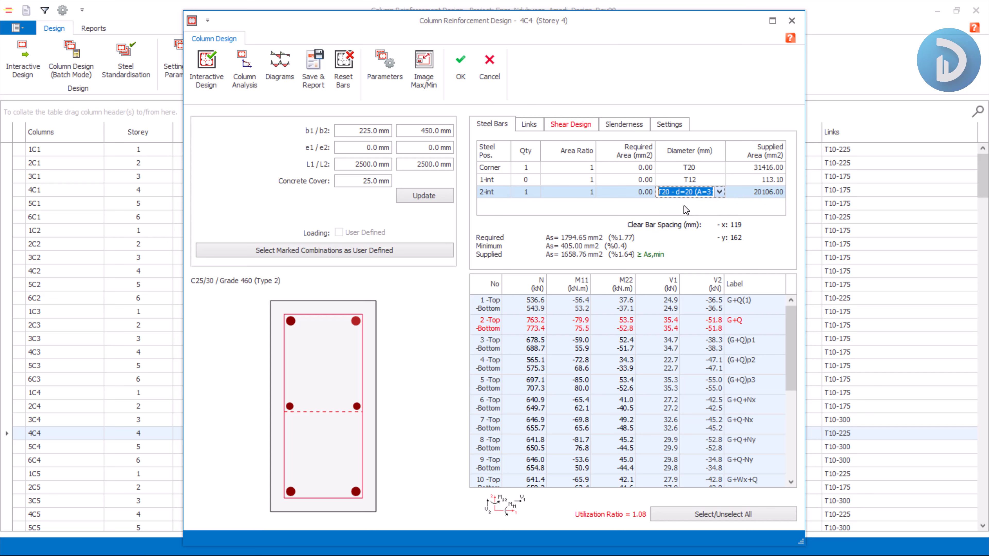
left_click(637, 200)
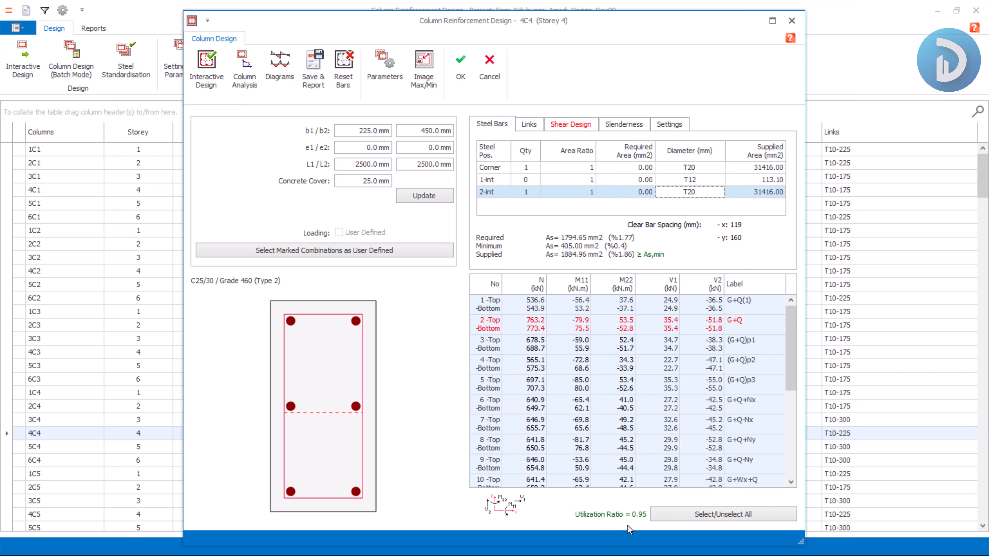
Step: Recalculate the shear links of column 4C4 for the T20 bars and return to its steel bar settings
left_click(575, 124)
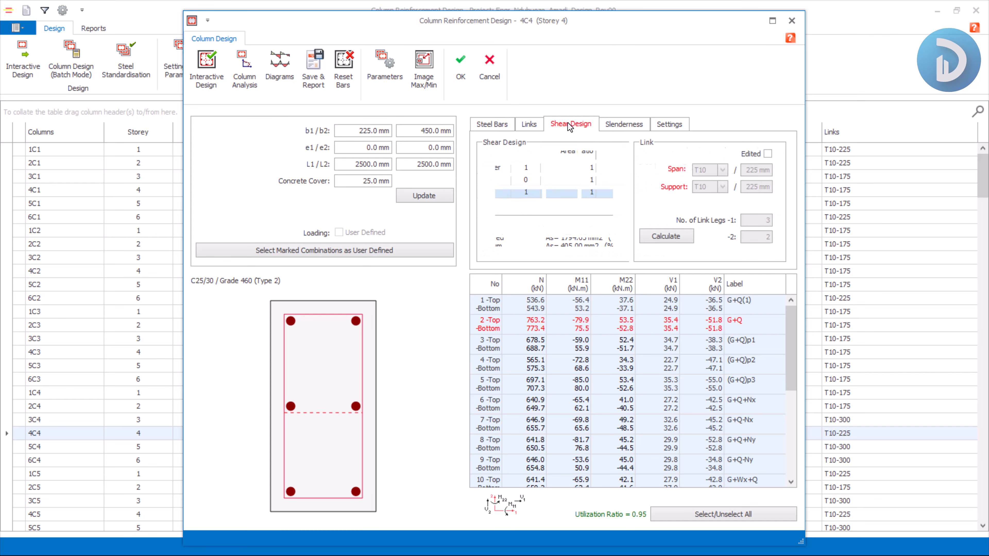
left_click(497, 130)
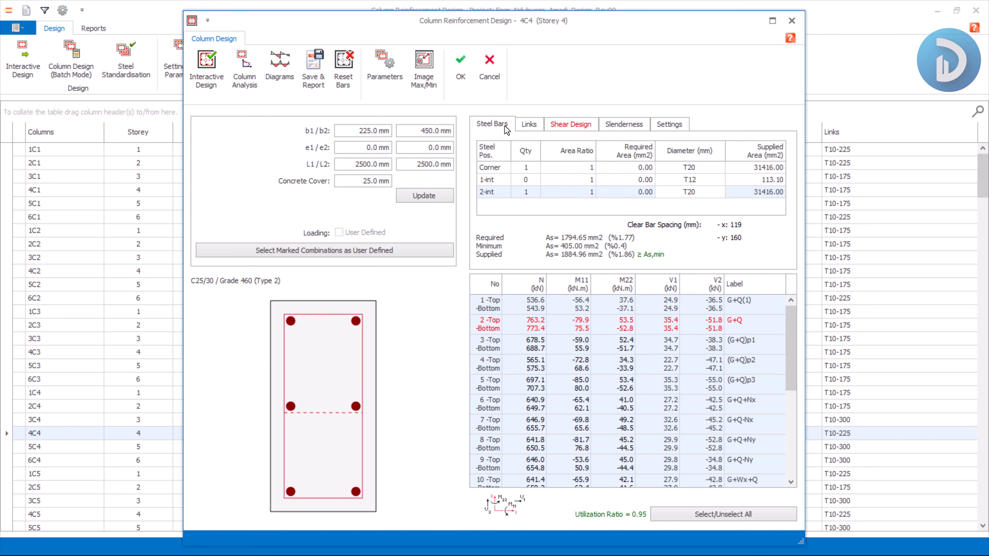
left_click(560, 124)
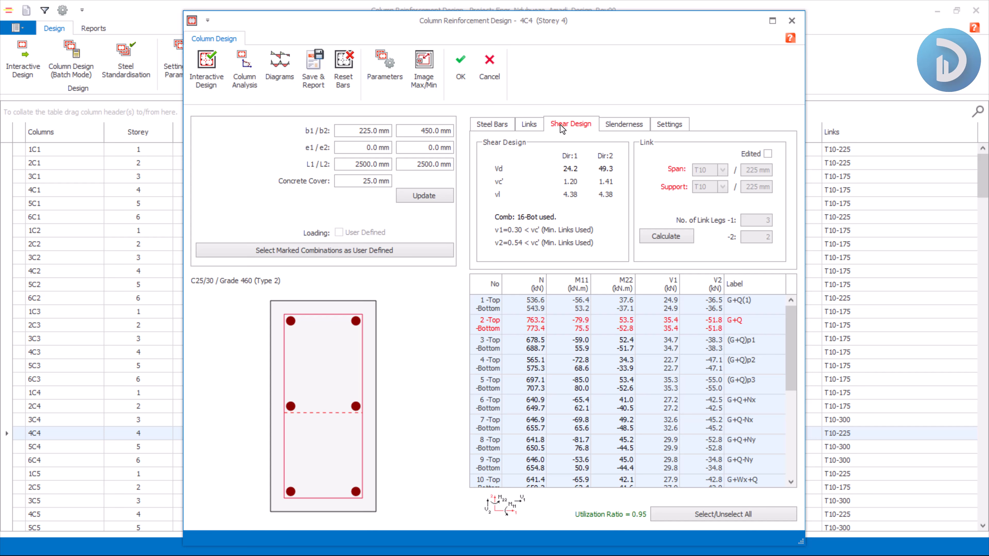
left_click(651, 236)
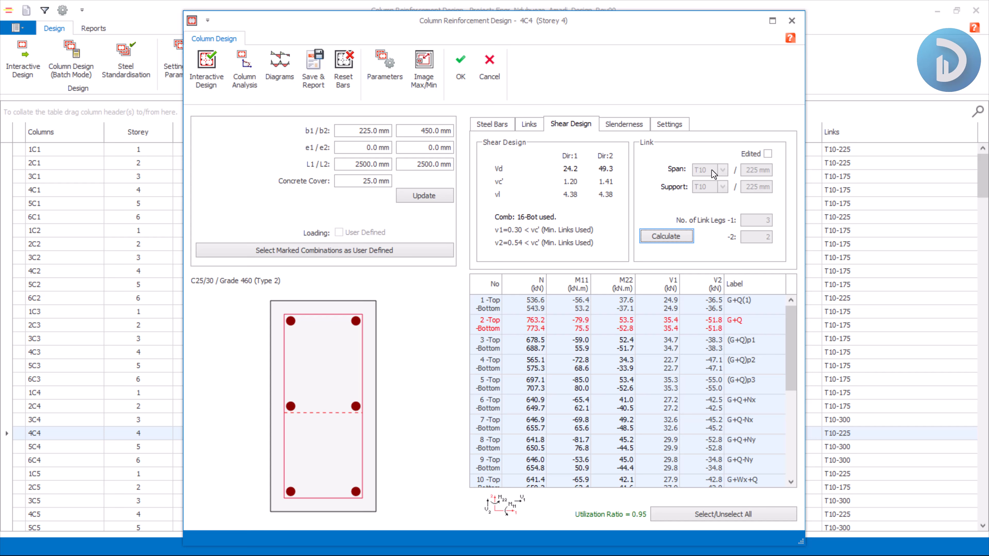
left_click(502, 127)
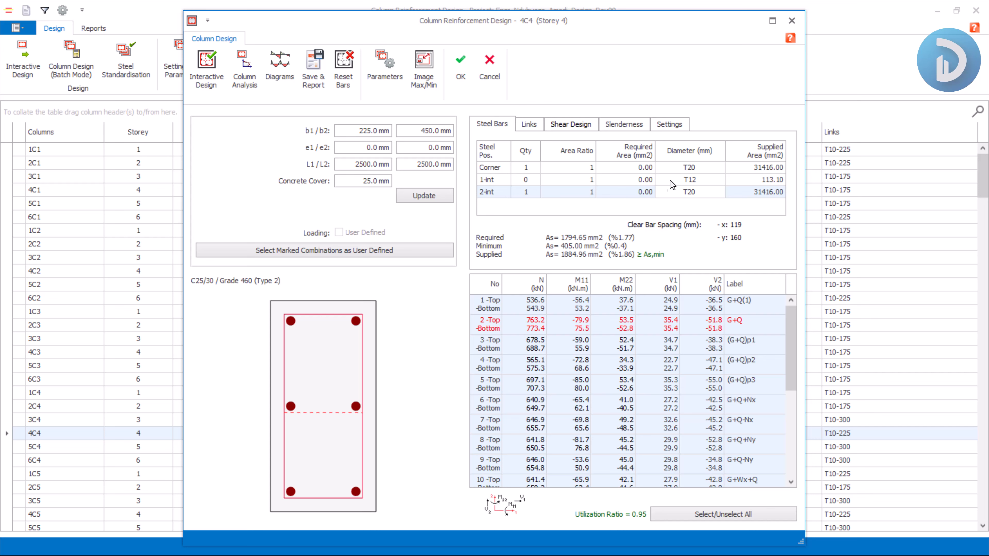
Step: Set the corner and 2-int bars of column 4C4 to T16 diameter
left_click(701, 167)
left_click(719, 169)
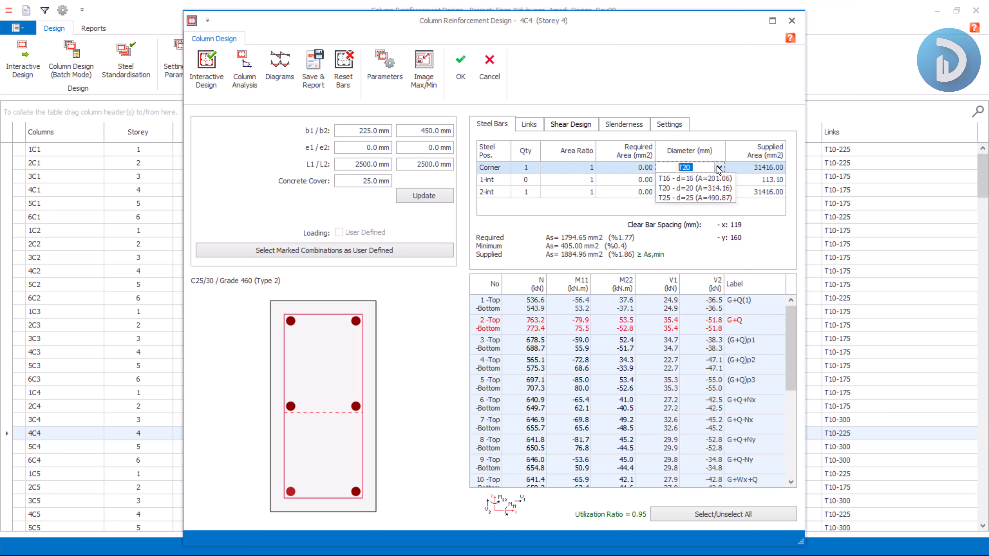
left_click(669, 178)
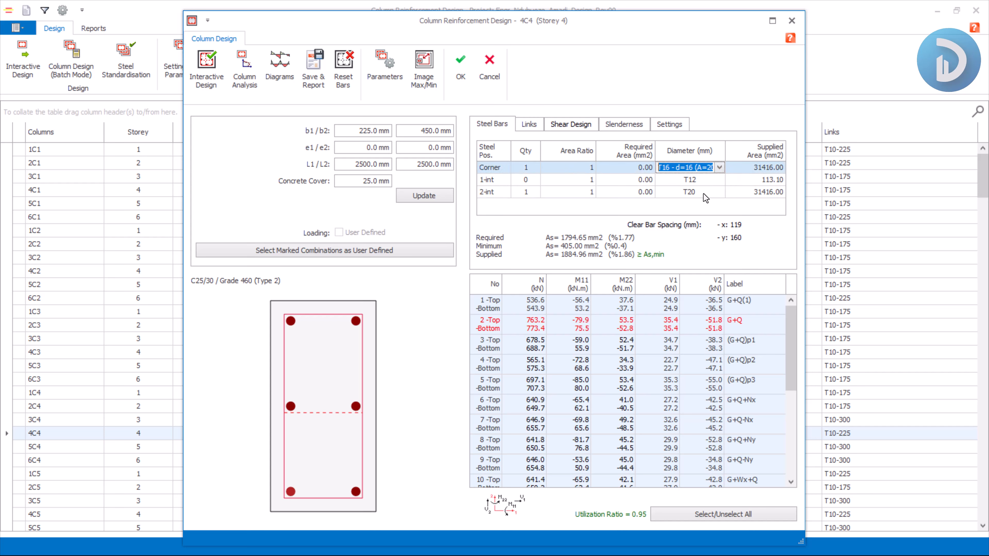
left_click(703, 193)
left_click(720, 193)
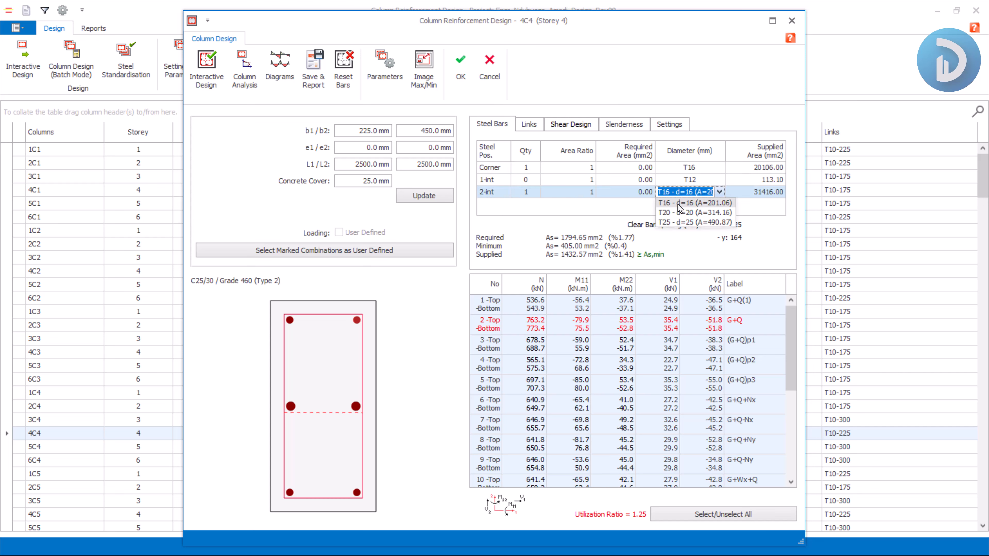
left_click(680, 203)
left_click(692, 182)
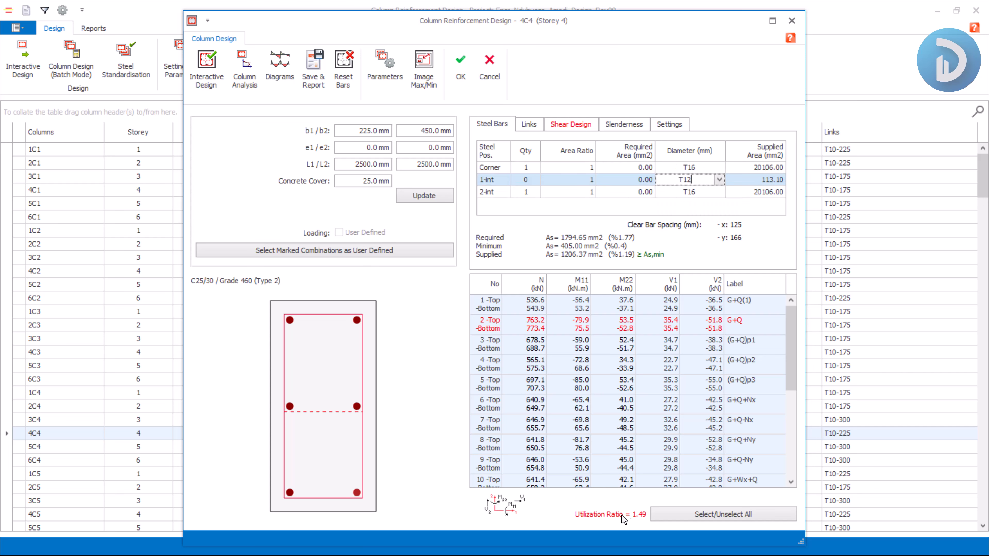
Step: Set the 2-int bar quantity of column 4C4 to 3 and recalculate its shear links
left_click(522, 192)
left_click(535, 189)
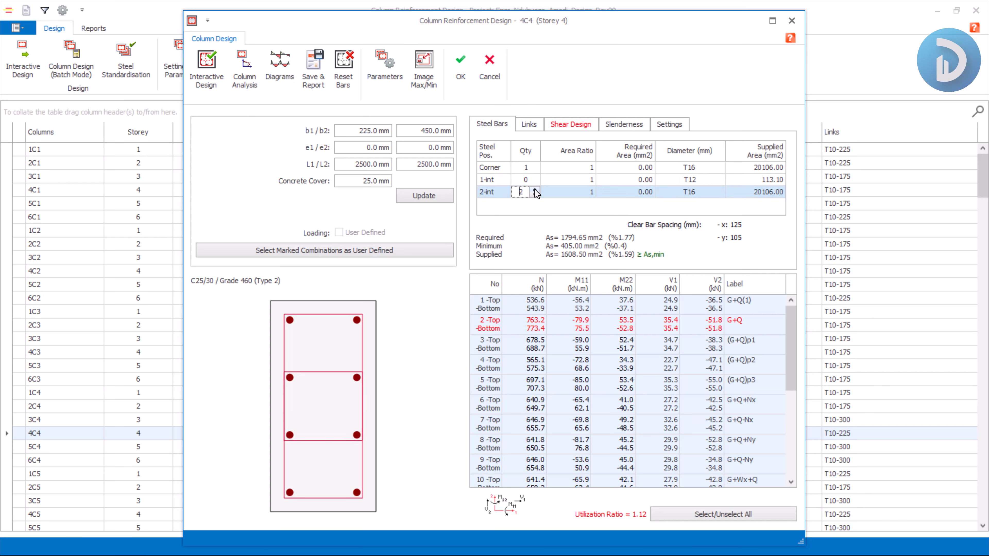
left_click(535, 190)
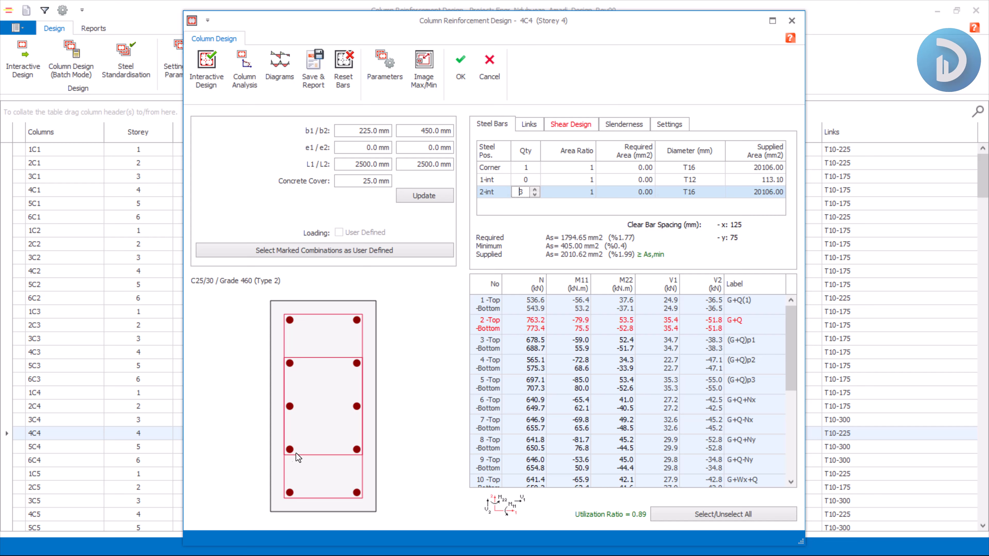
left_click(568, 179)
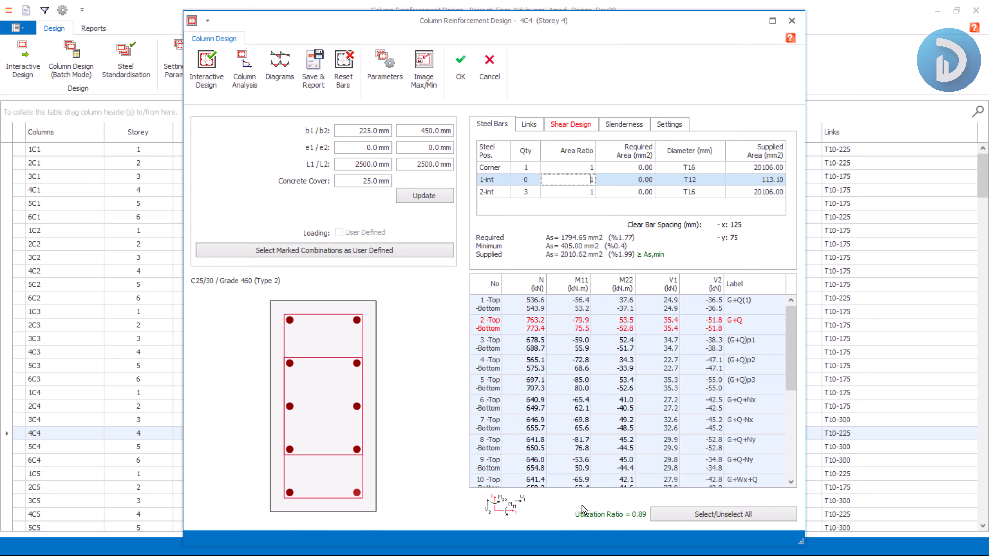
left_click(580, 126)
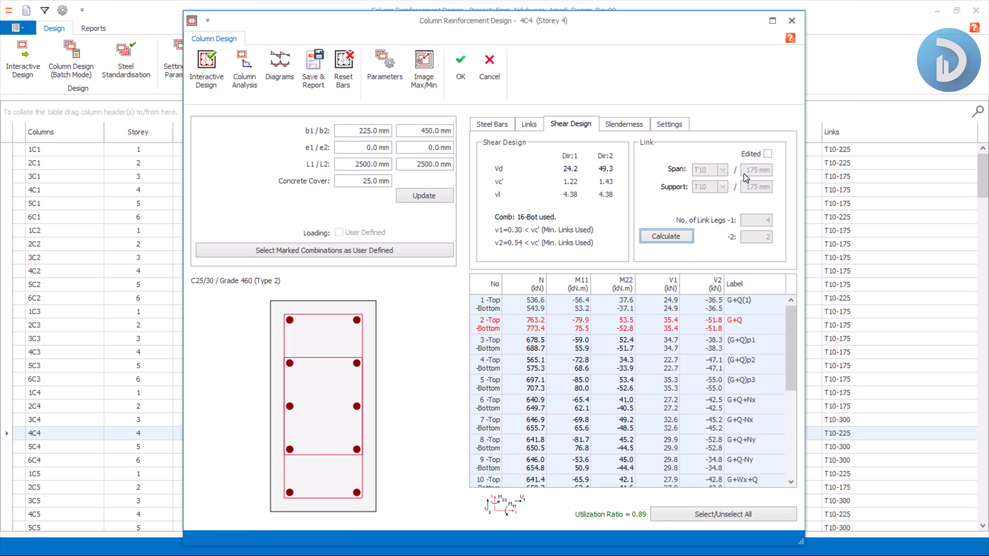
Step: Switch to Calculator and divide 3000 by 225 to work out the number of links at that spacing
key("super")
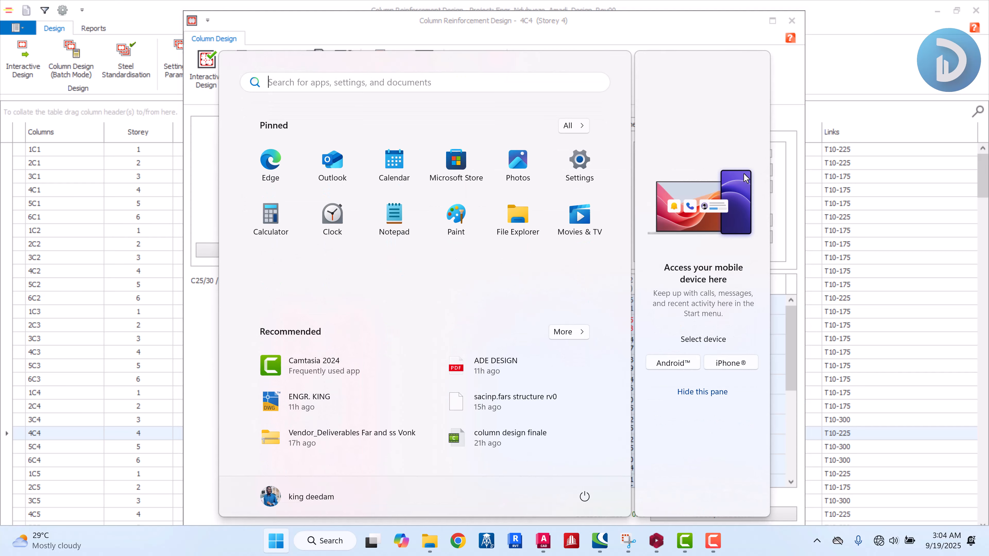
type("ca")
key("Return")
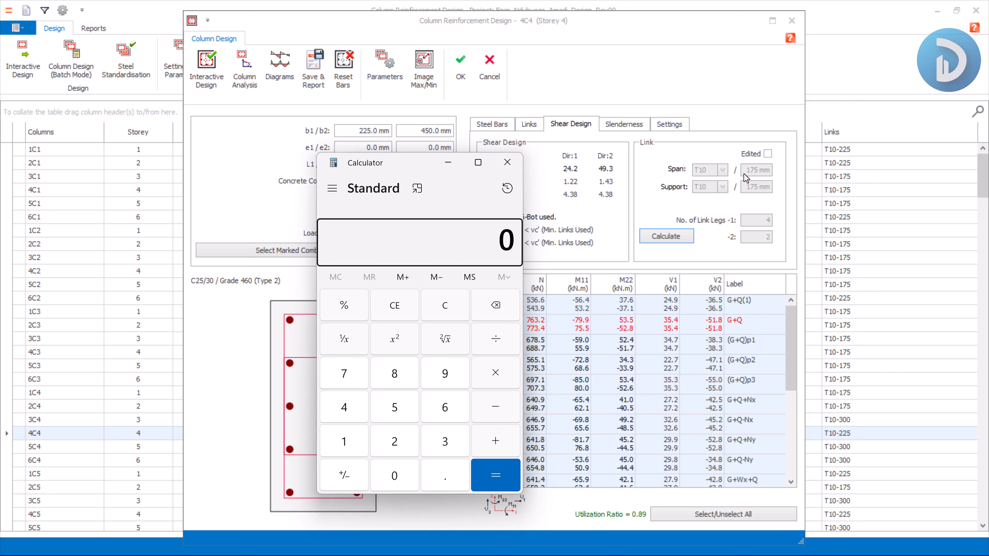
type("3000")
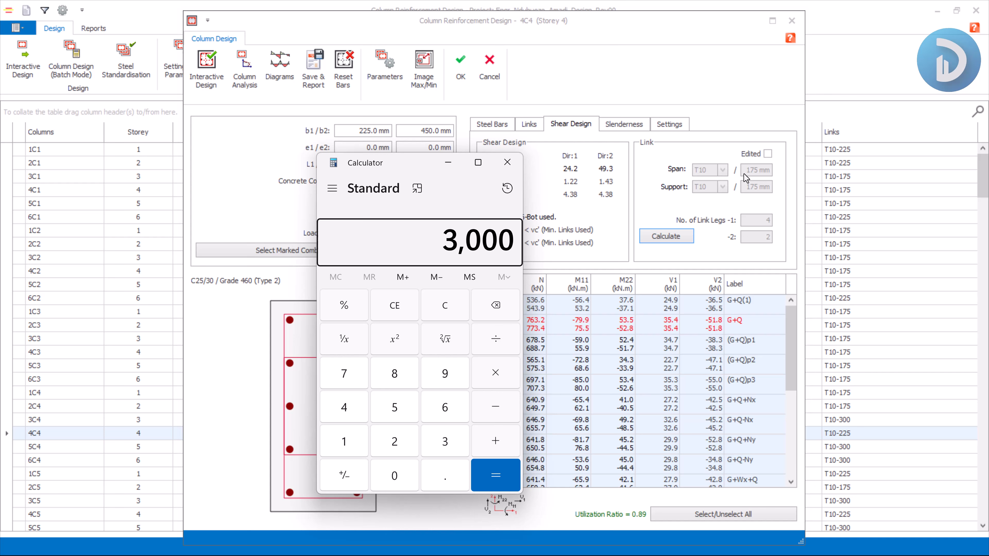
key("slash")
type("225")
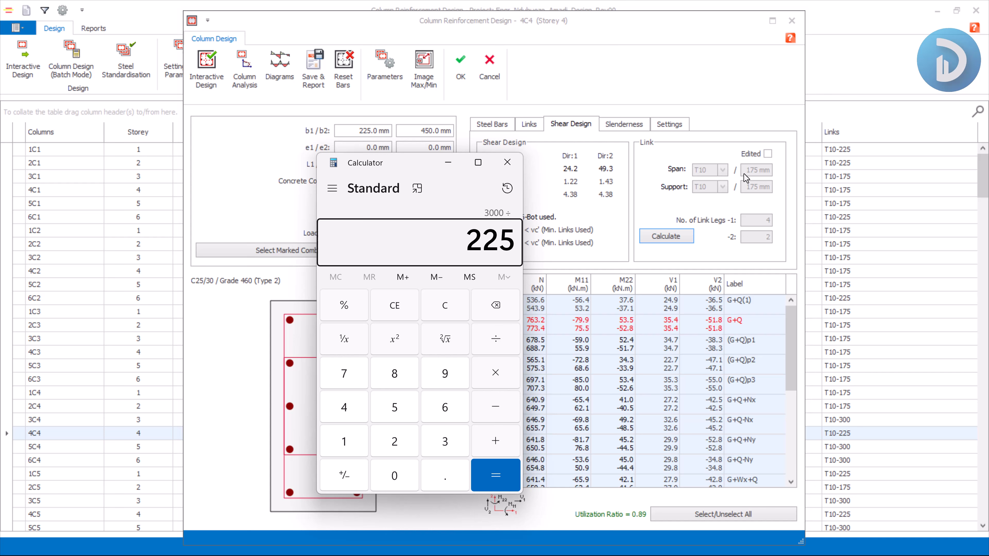
key("Return")
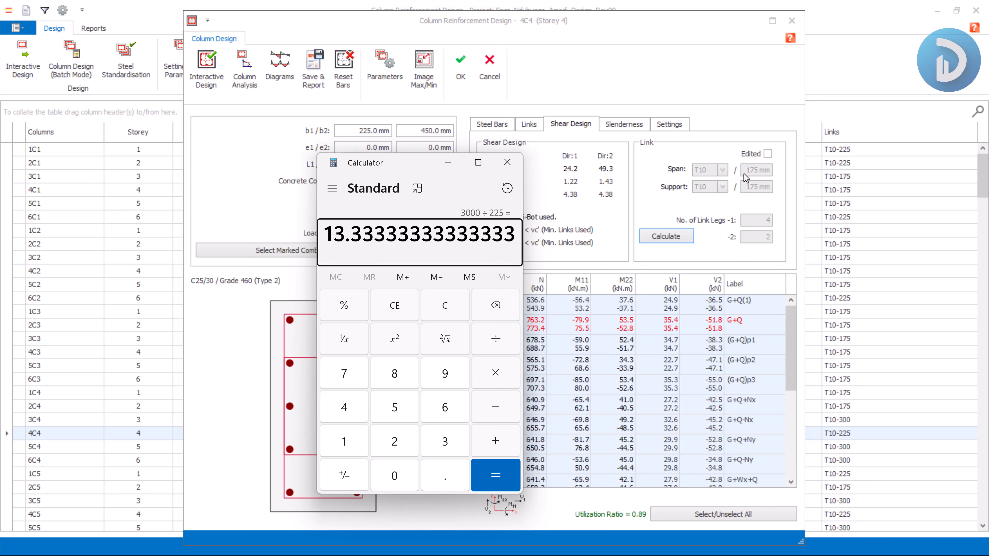
Step: Divide 3000 by 175 to work out the number of links at that spacing, and return to column 4C4's design
key("BackSpace")
type("3,")
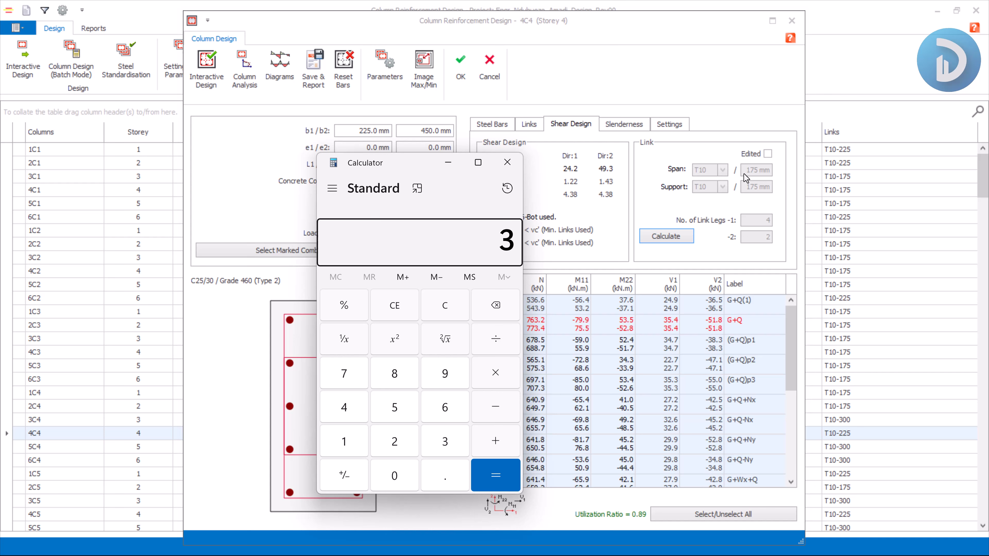
type("000")
key("slash")
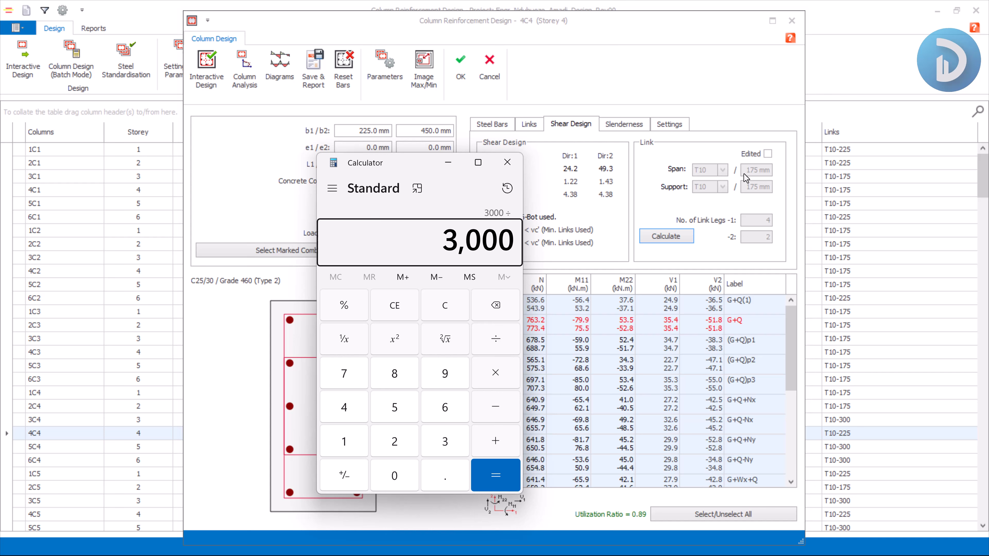
type("175")
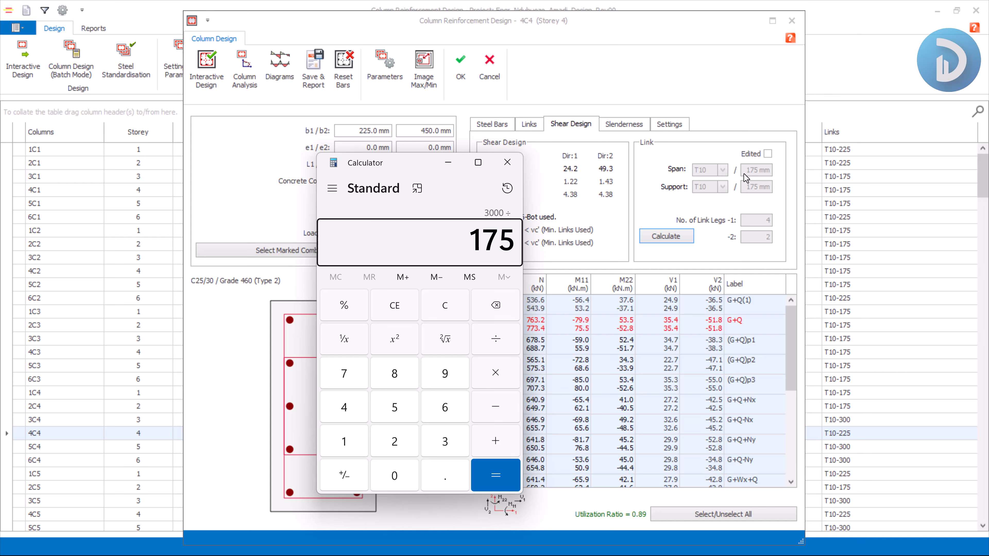
key("Return")
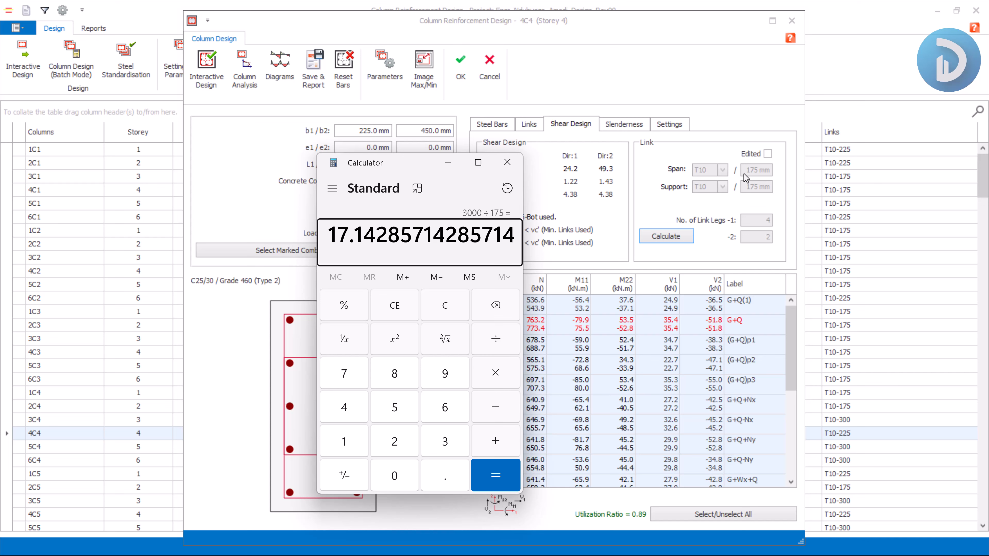
left_click(299, 352)
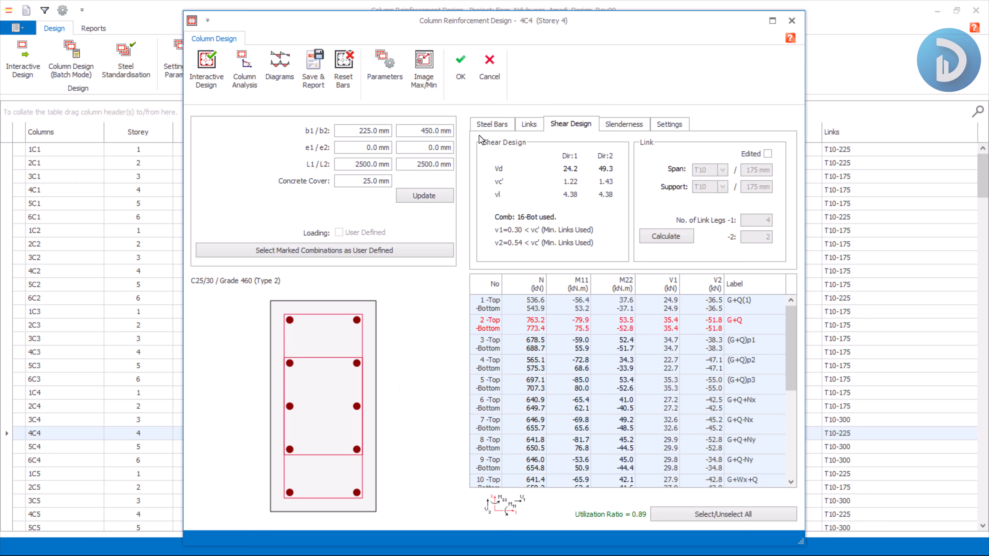
Step: In column 4C4's steel bar settings, set the 2-int bars to quantity 2 and diameter T20
left_click(491, 124)
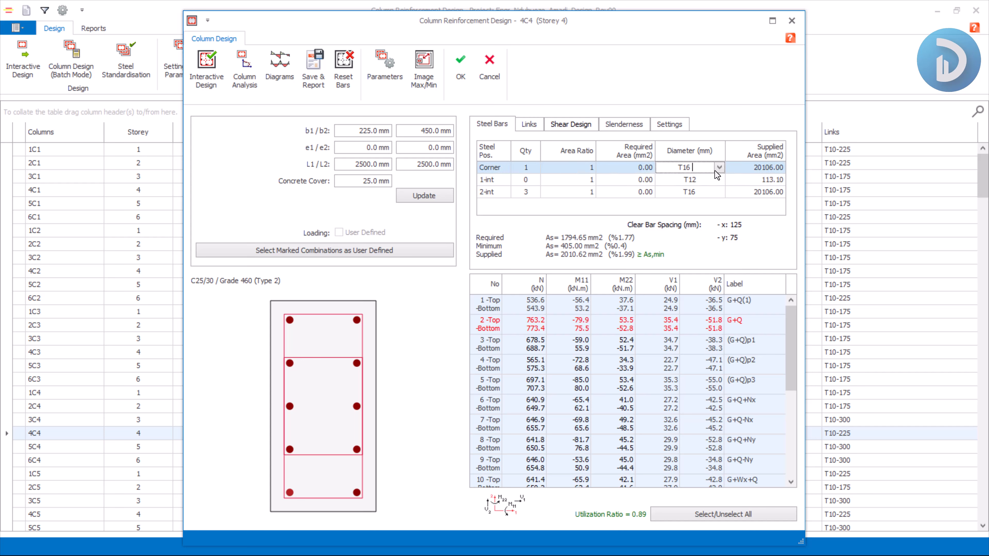
left_click(535, 193)
left_click(534, 193)
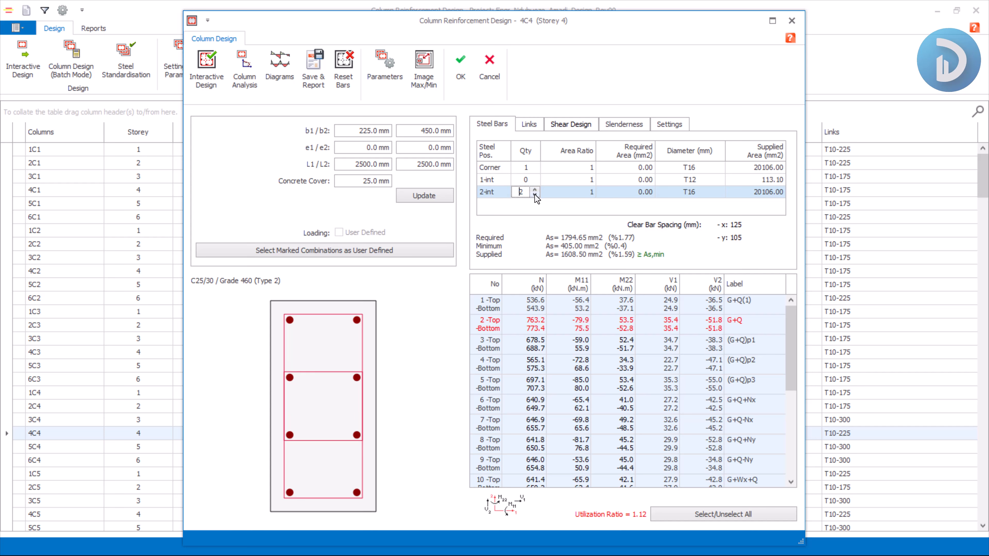
left_click(706, 191)
left_click(719, 192)
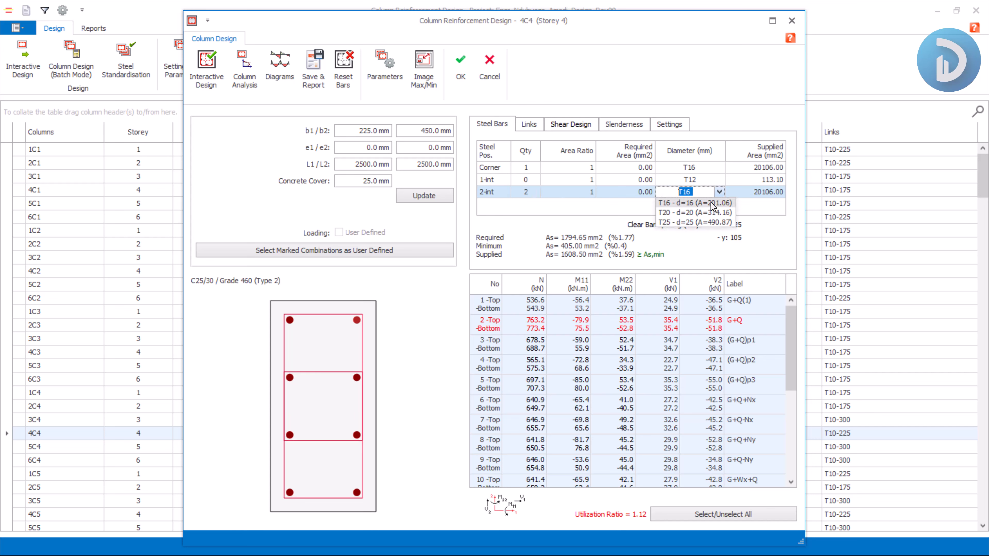
left_click(691, 214)
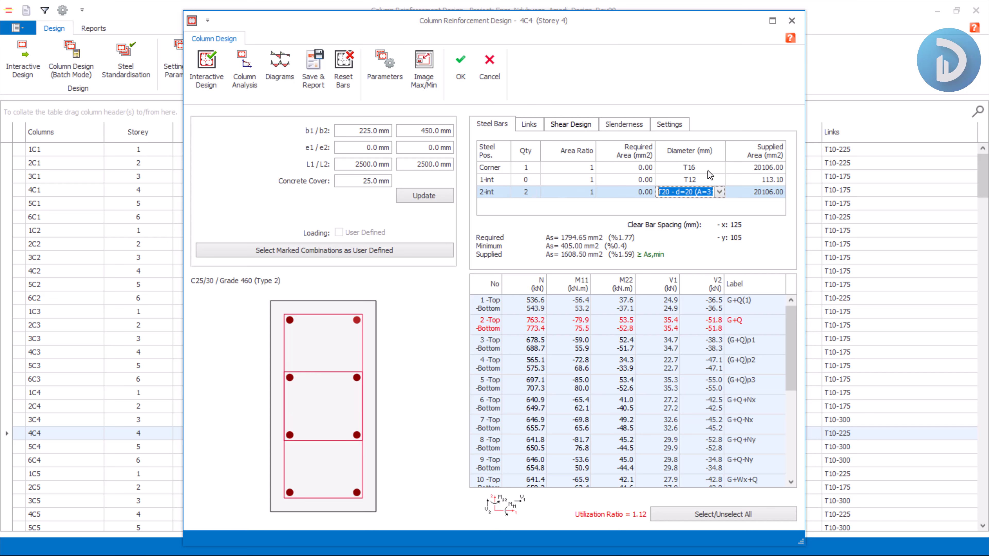
Step: Set the corner bars of column 4C4 to T20 diameter
left_click(708, 172)
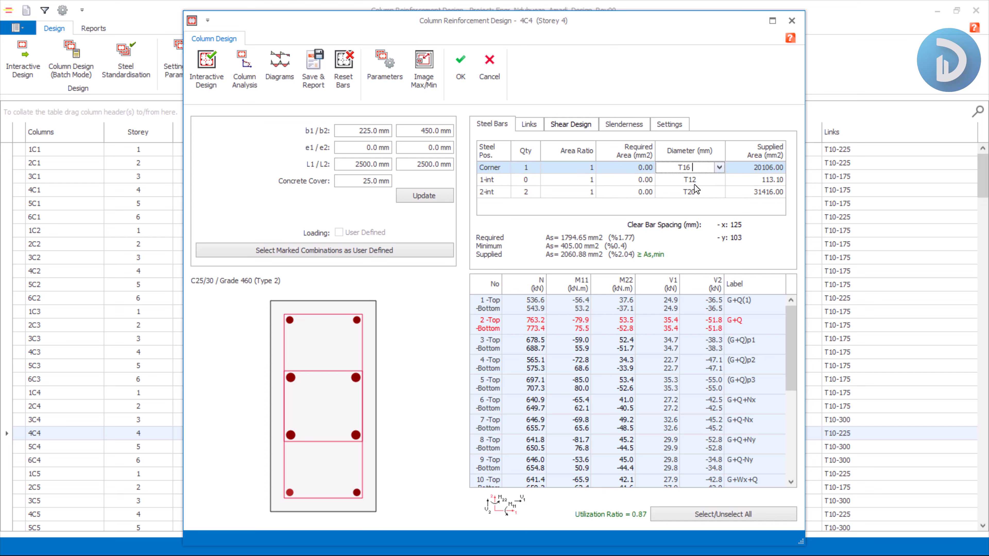
left_click(720, 166)
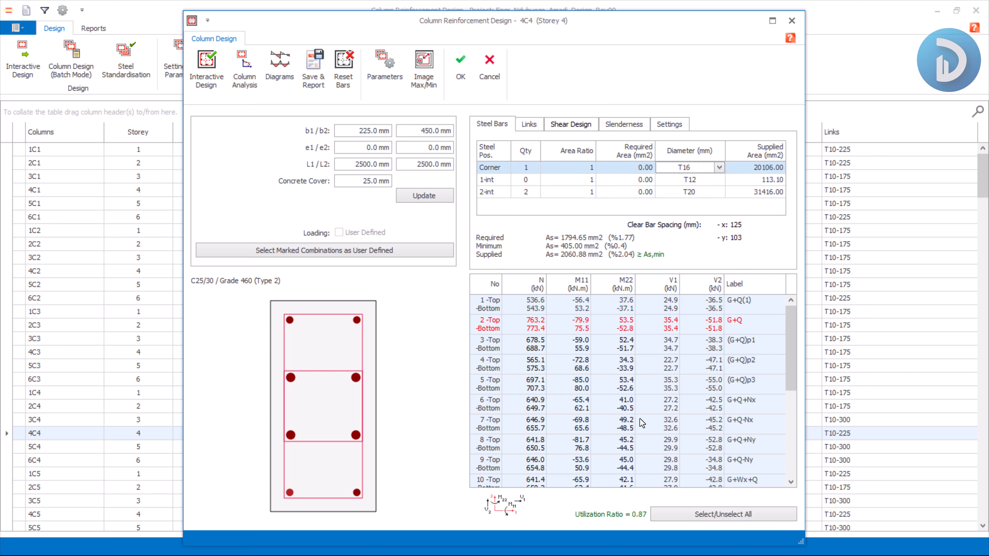
left_click(720, 167)
left_click(686, 185)
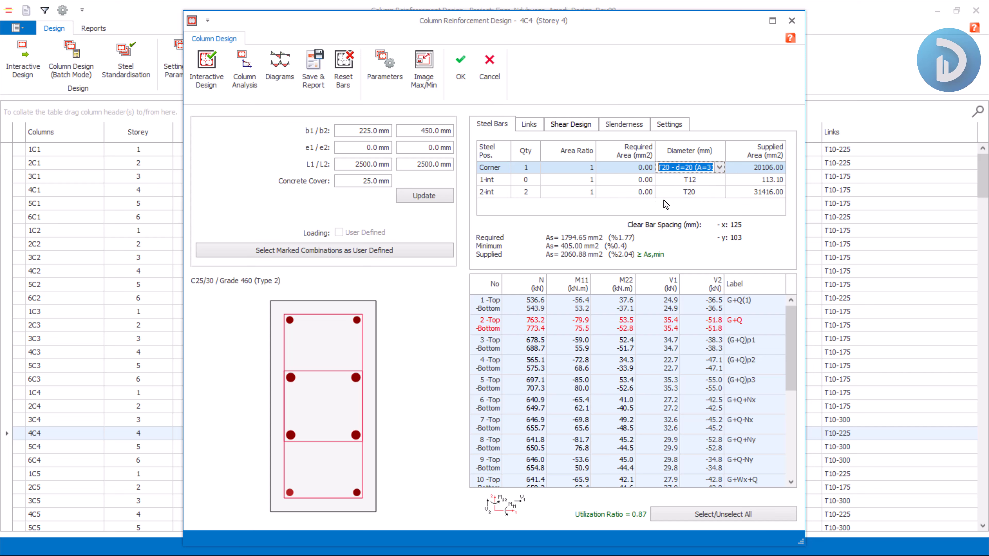
left_click(689, 192)
left_click(696, 183)
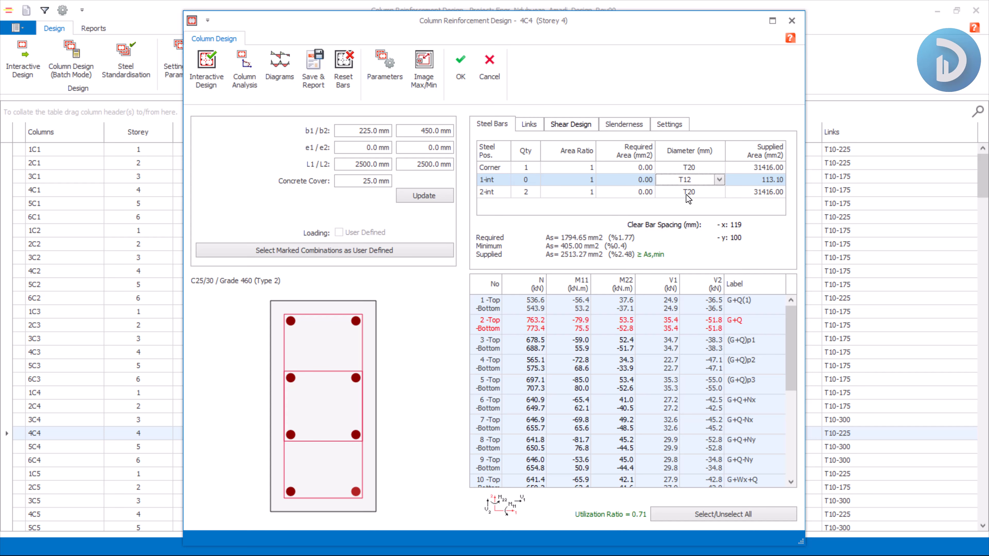
Step: Try 2-int bar quantities of 3 and 1 for column 4C4, and restore the quantity to 2
left_click(572, 193)
left_click(702, 191)
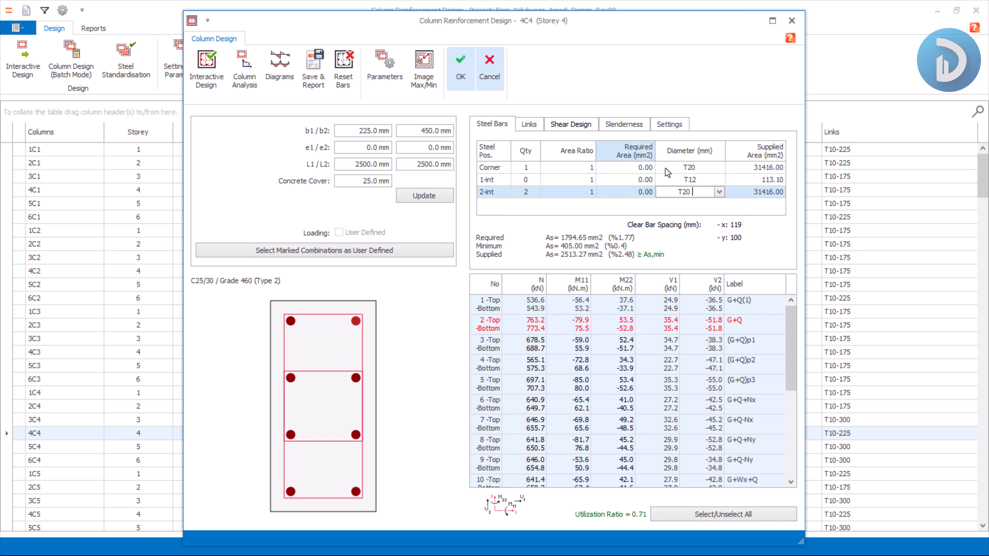
left_click(719, 192)
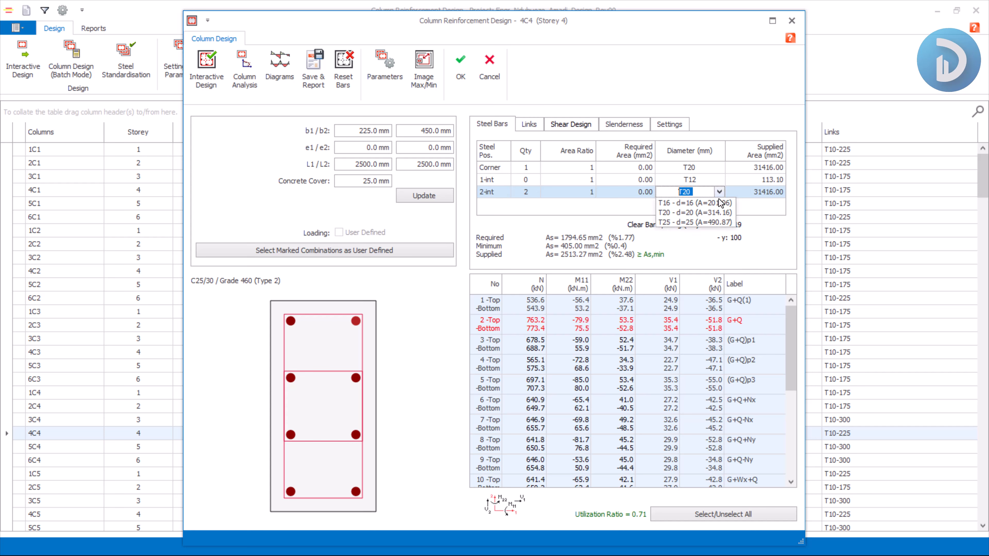
left_click(520, 193)
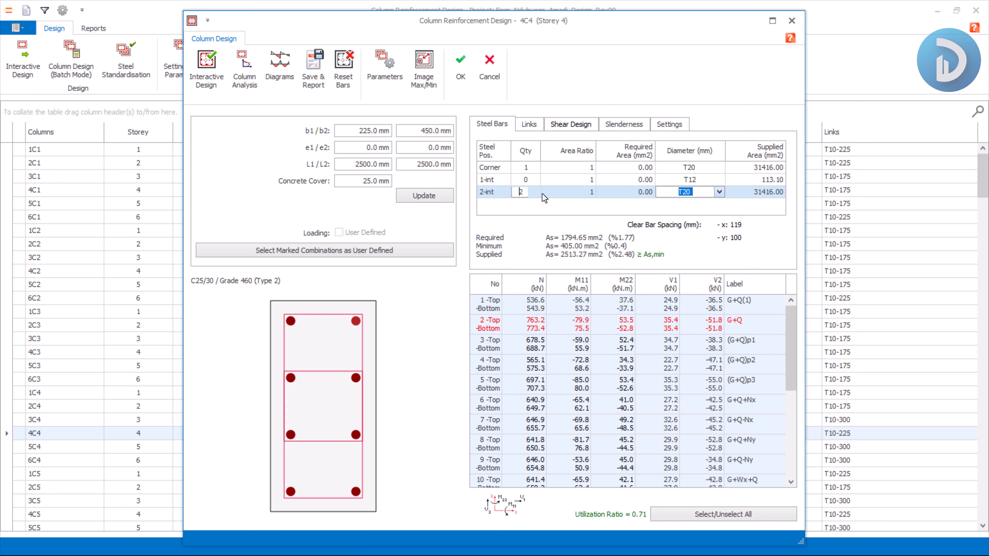
left_click(536, 190)
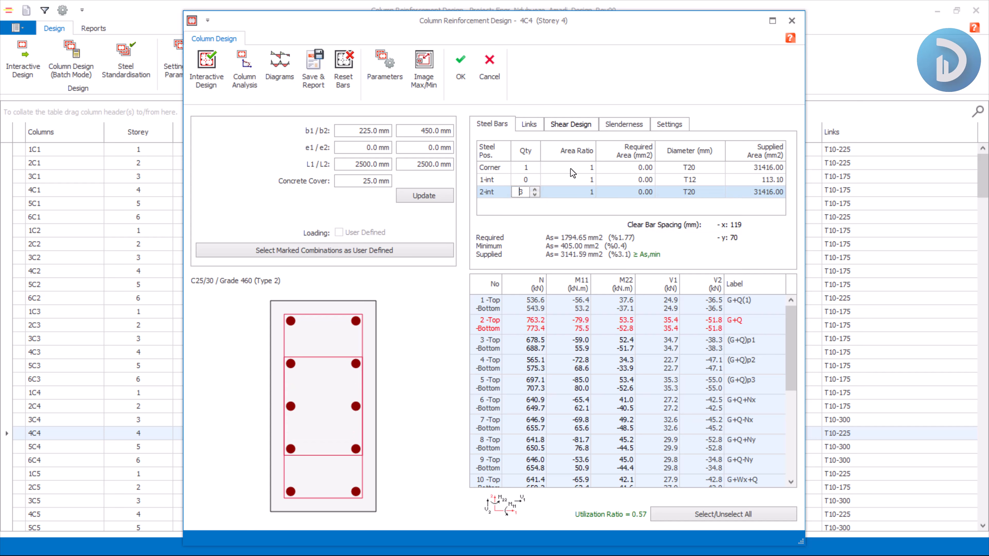
left_click(535, 194)
left_click(534, 194)
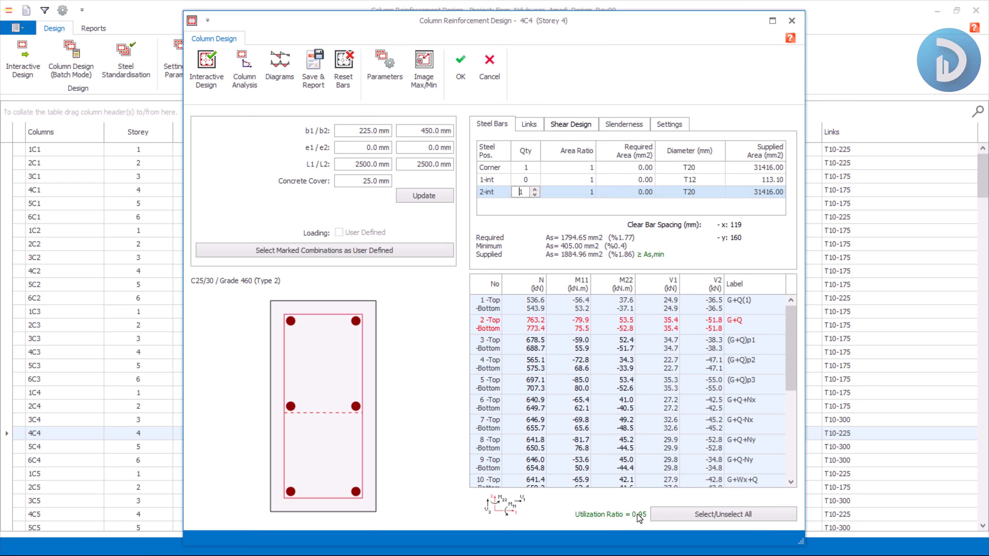
left_click(535, 189)
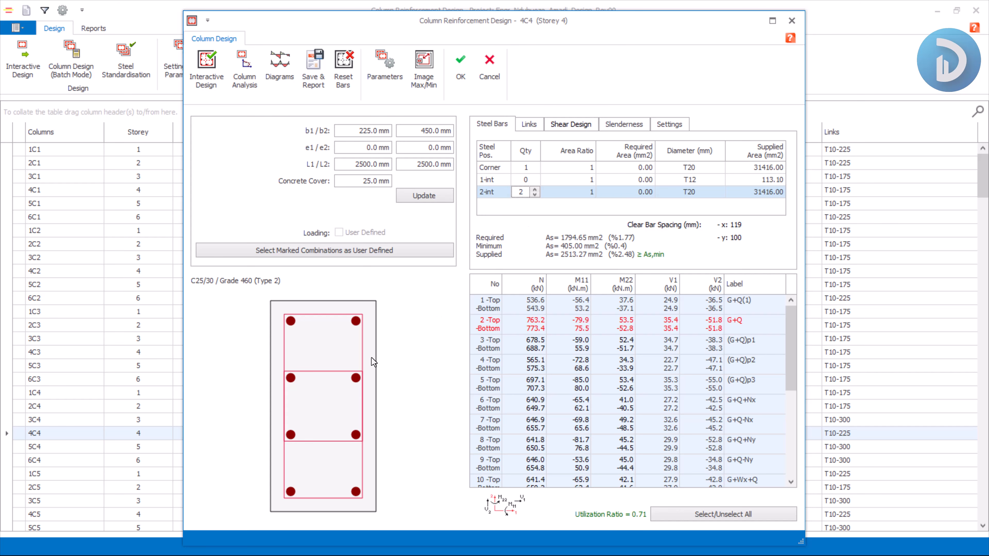
Step: Accept the edited T20 reinforcement of column 4C4 and return to the column list
left_click(696, 180)
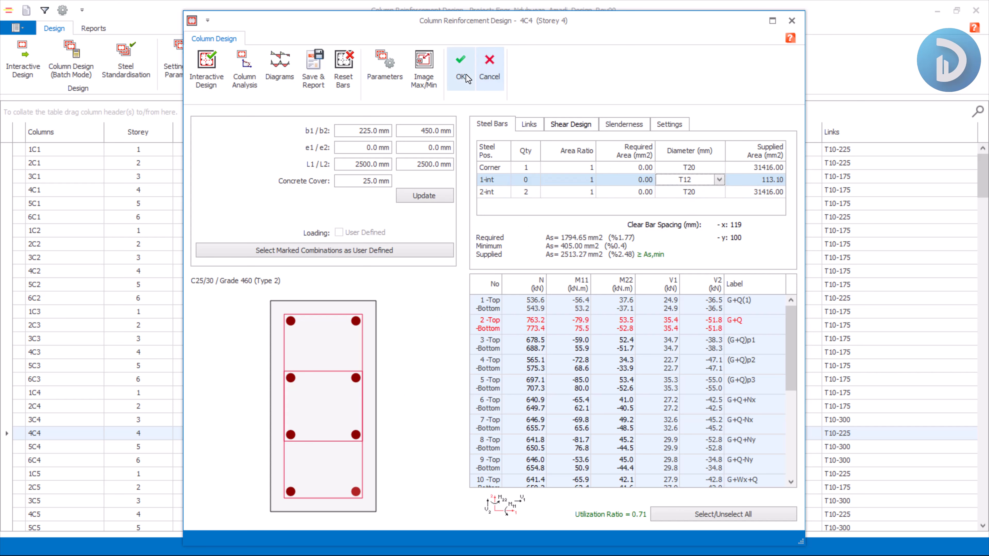
left_click(461, 67)
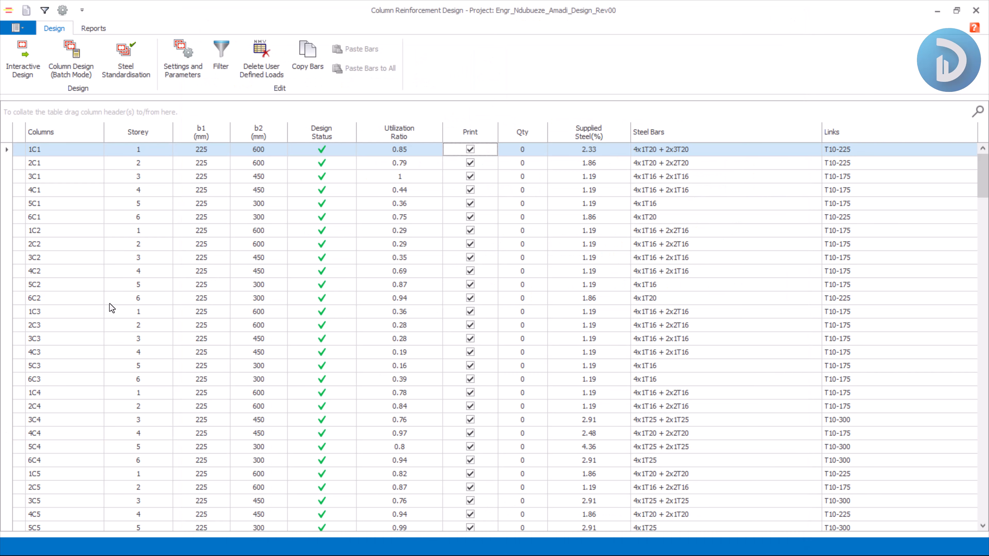
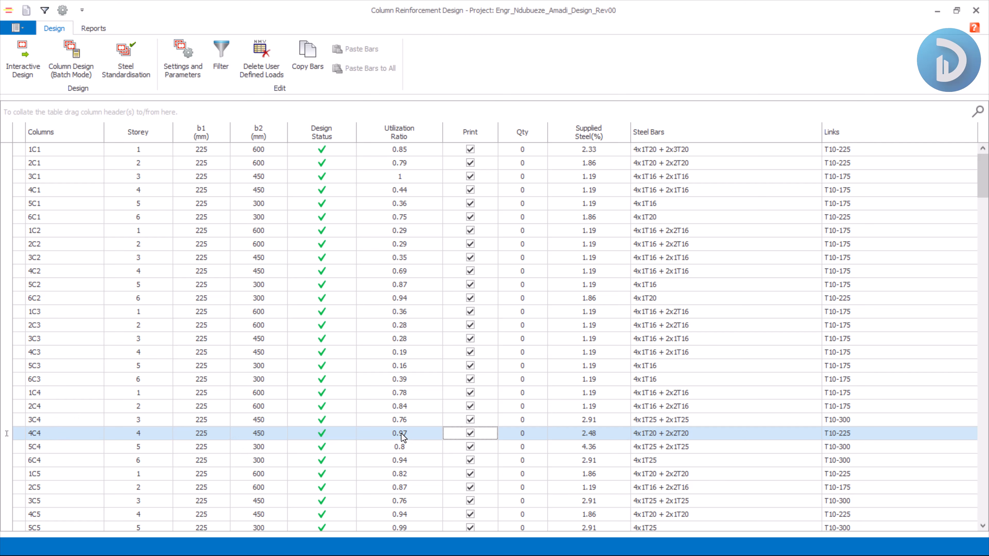
Step: Reopen column 4C4, set its b2 section dimension to 500 mm and update the section
double_click(419, 433)
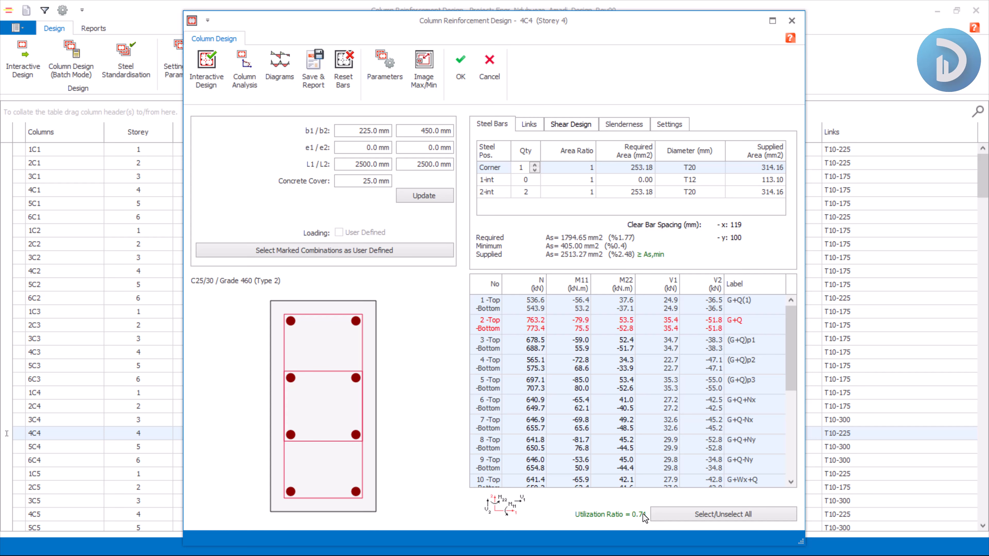
double_click(427, 130)
type("500")
left_click(433, 201)
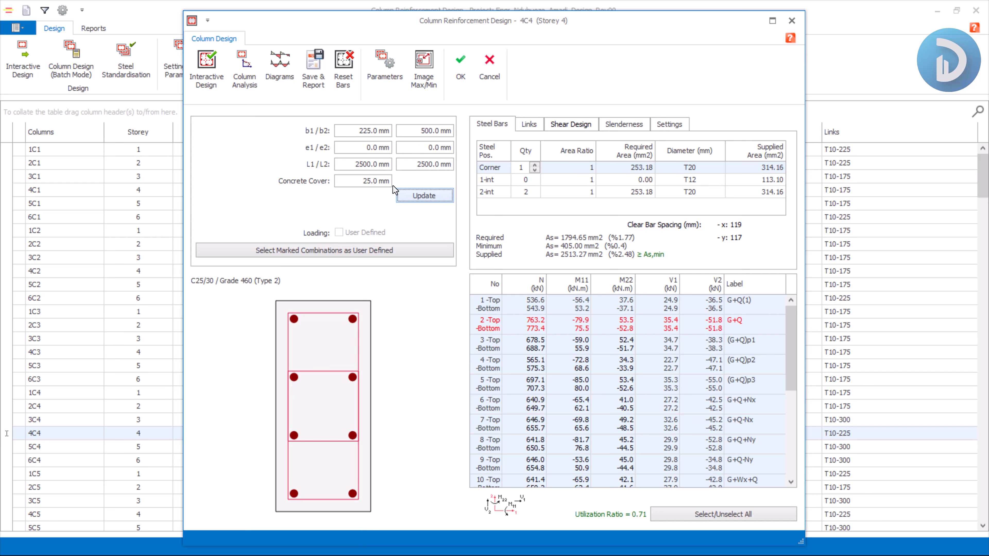
Step: Run the interactive design for the enlarged column 4C4 and accept the resulting reinforcement back to the column list
left_click(206, 67)
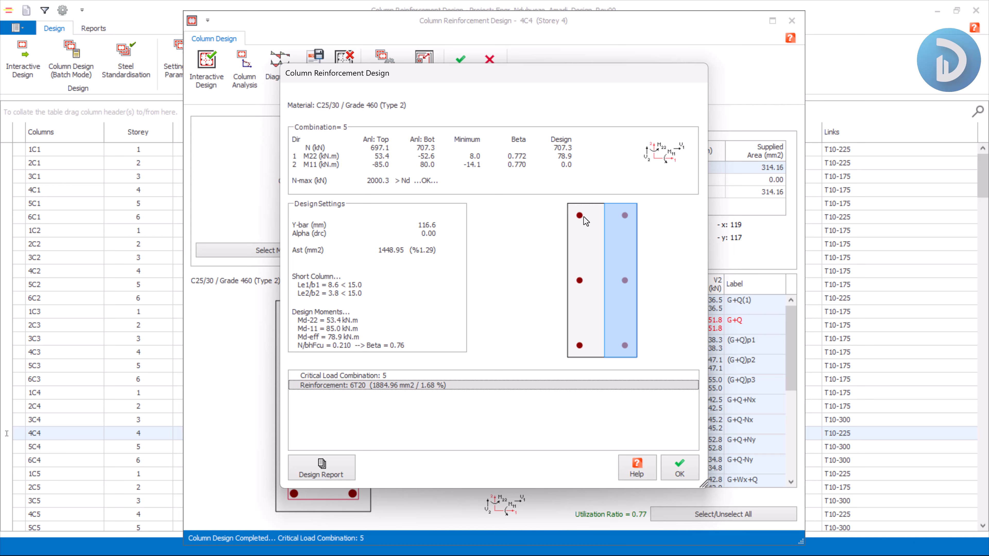
left_click(680, 467)
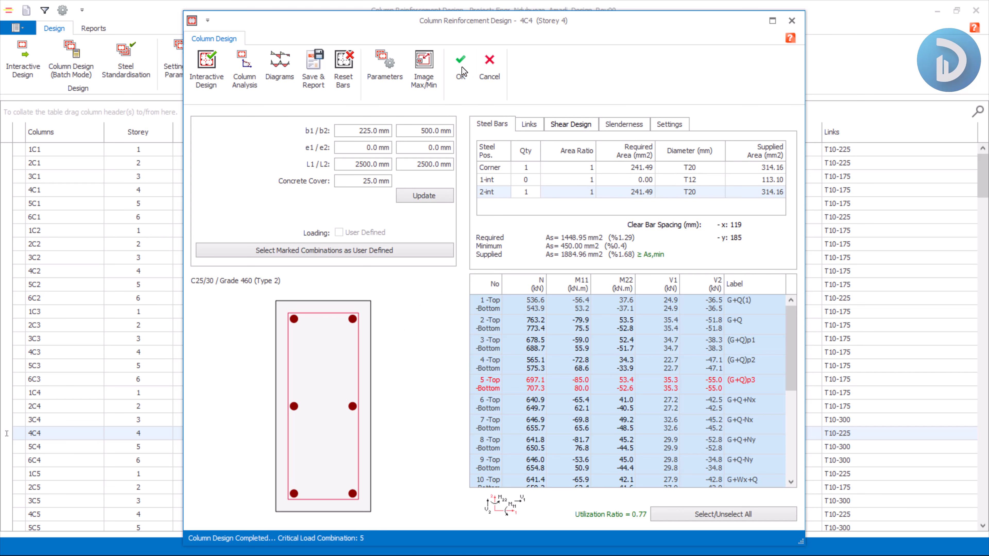
left_click(469, 81)
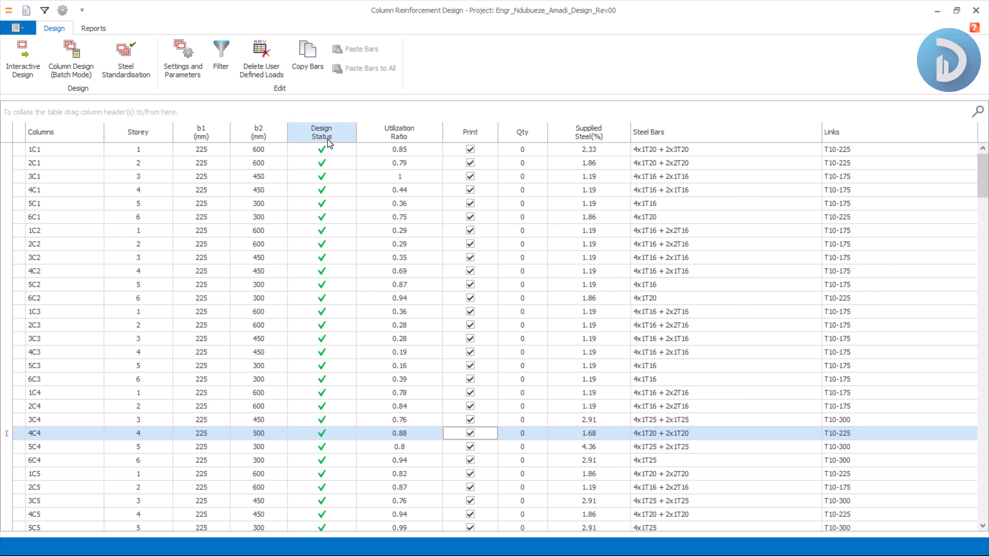
Step: Open storey 1 column 1C1, run its interactive design with the existing section and accept the design result
left_click(405, 150)
double_click(407, 152)
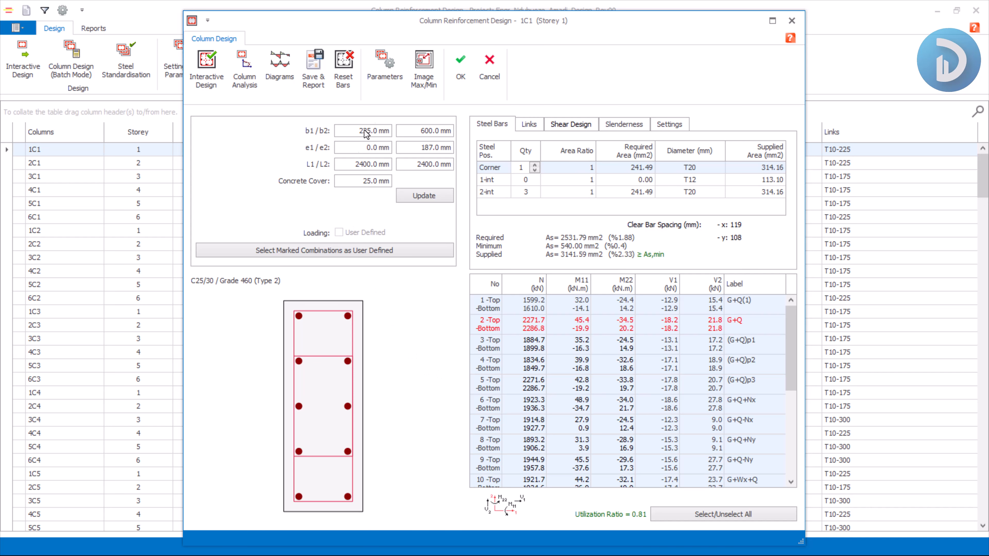
double_click(432, 131)
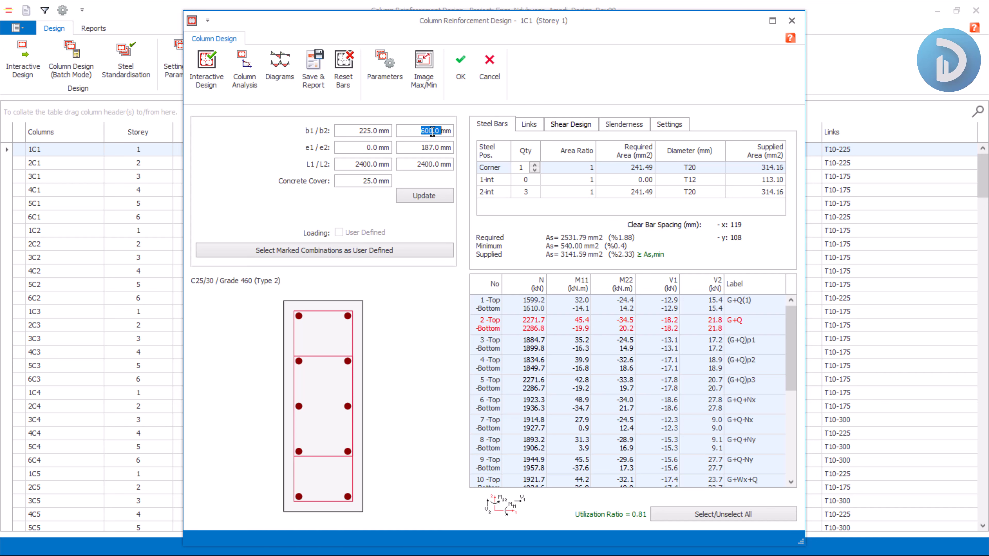
left_click(424, 165)
left_click(634, 194)
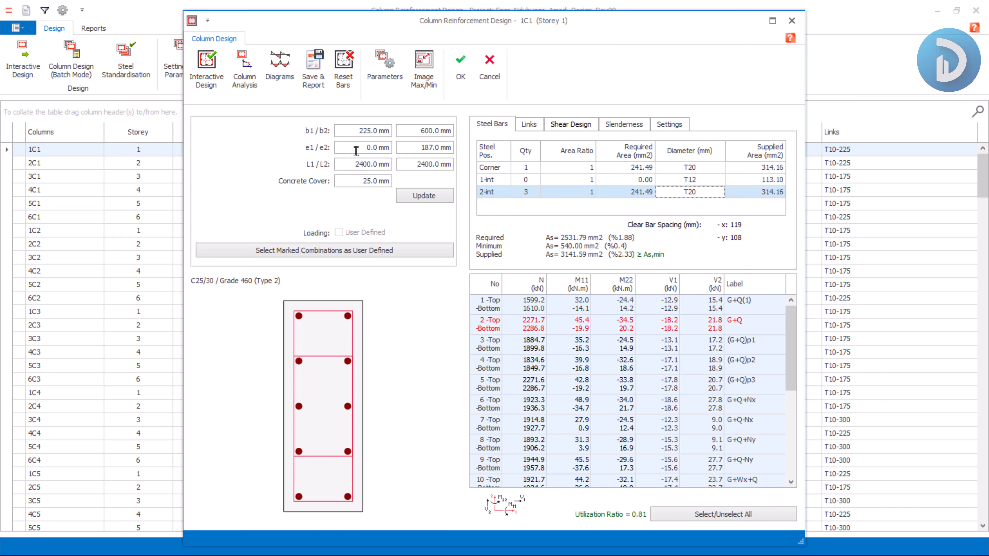
left_click(360, 130)
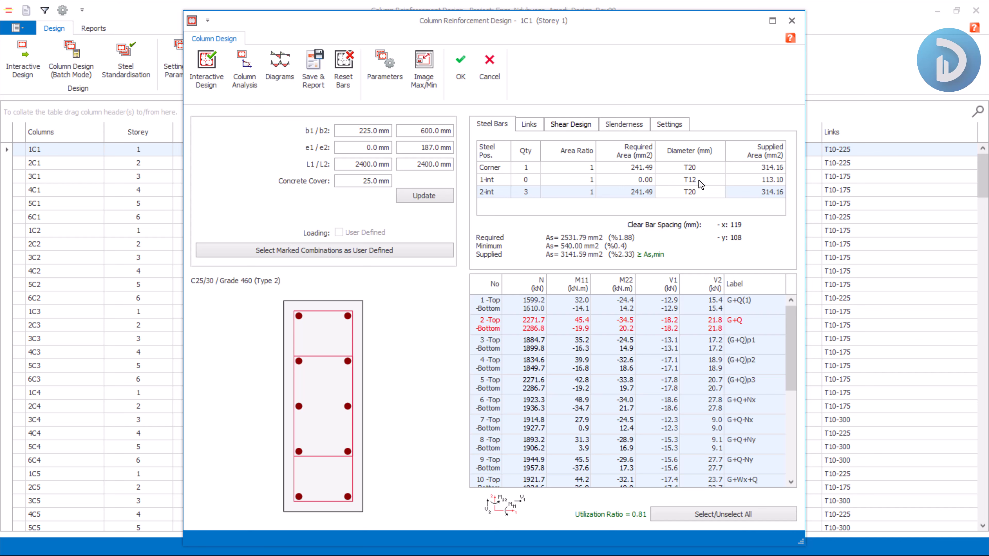
left_click(200, 70)
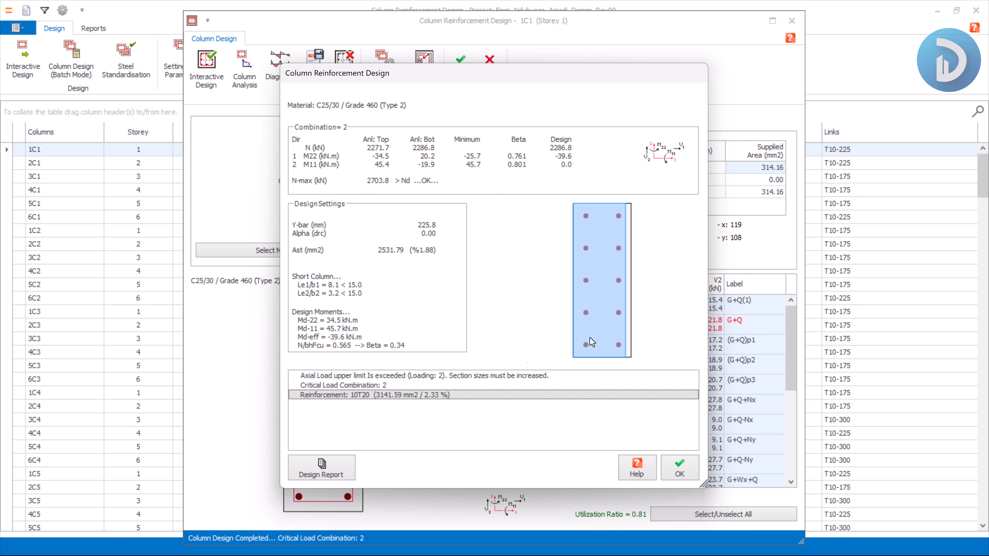
left_click_drag(520, 72, 293, 85)
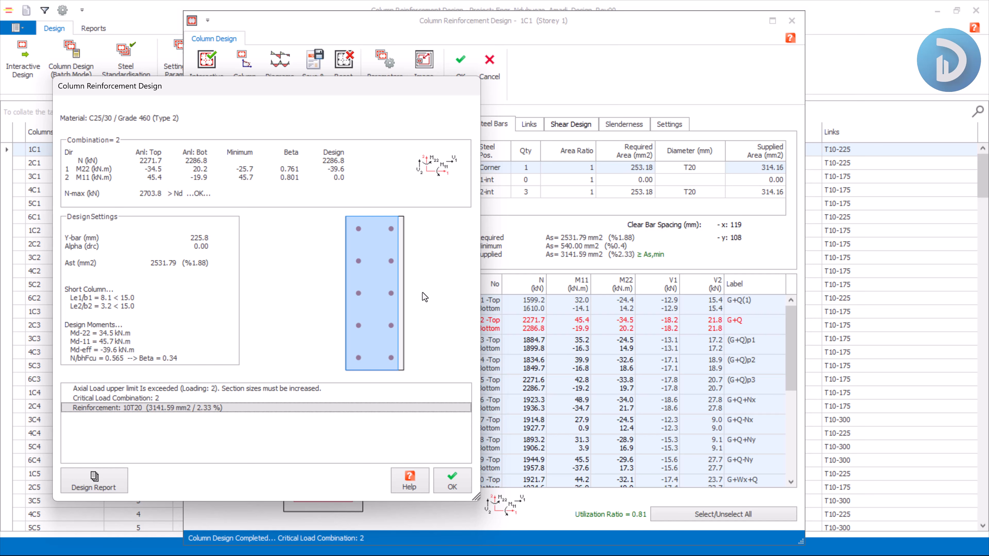
left_click(452, 481)
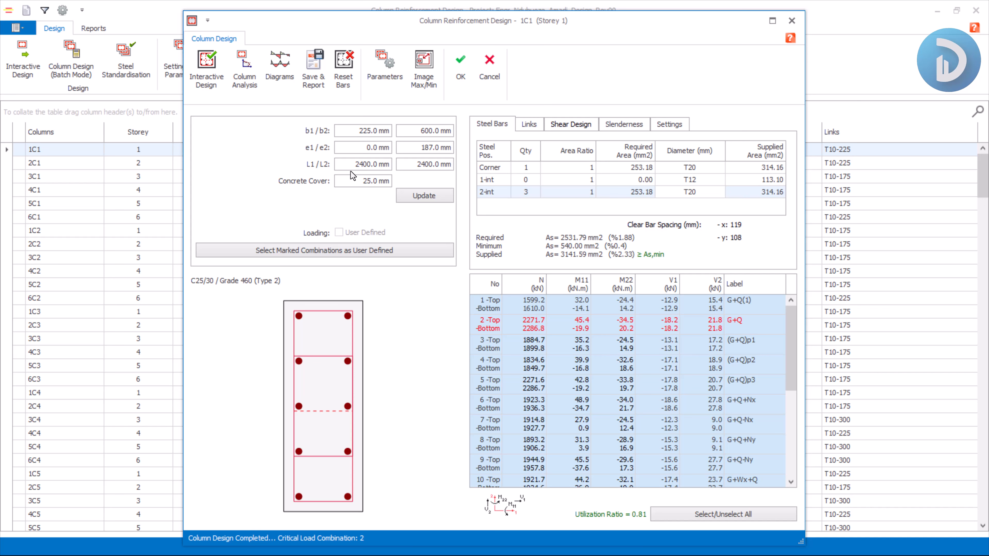
Step: Set column 1C1's b1 dimension to 250 mm, update the section, then run its interactive design and accept the result
double_click(366, 131)
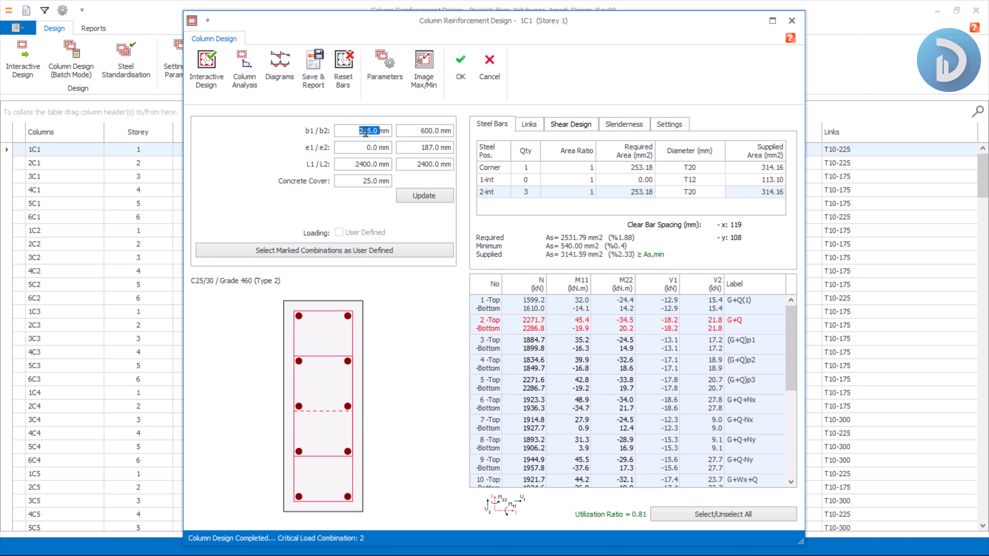
type("250")
left_click(421, 147)
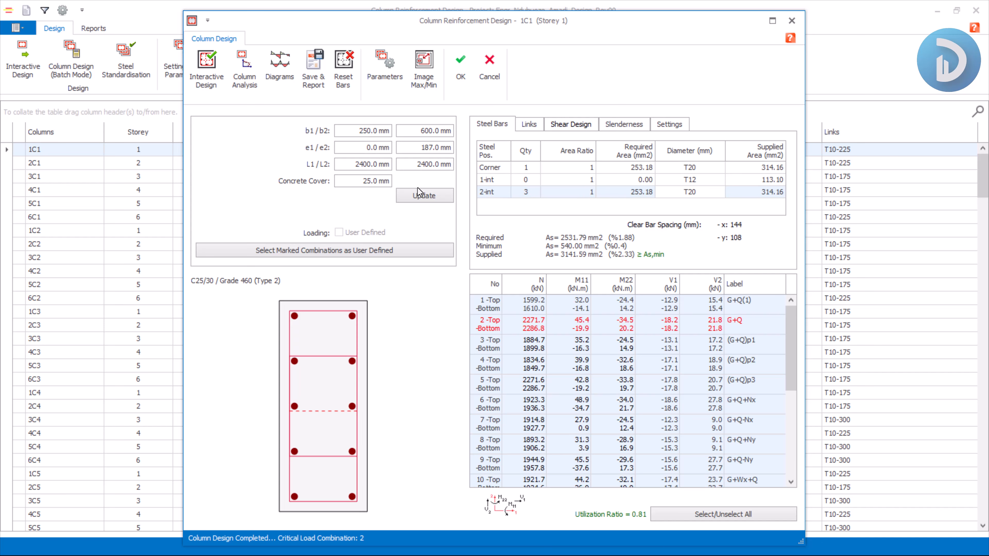
left_click(416, 197)
left_click(213, 72)
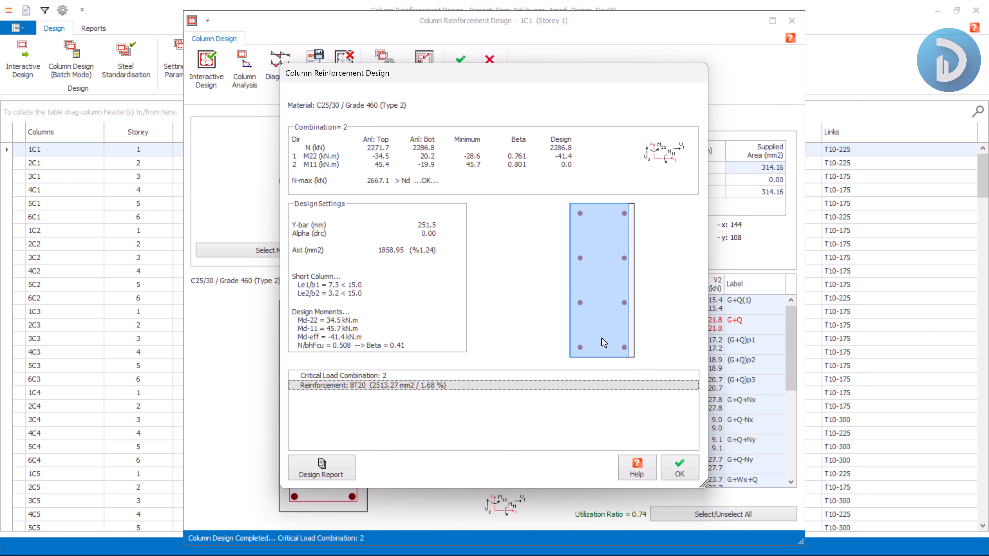
left_click(669, 468)
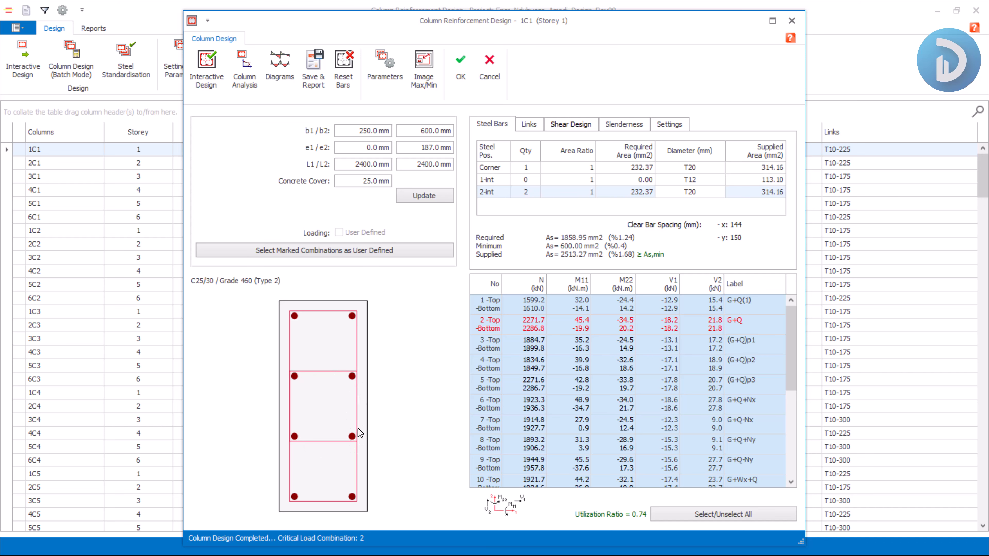
Step: Try a b2 dimension of 700 mm for column 1C1, rerun the interactive design and check the shear link results
left_click(373, 130)
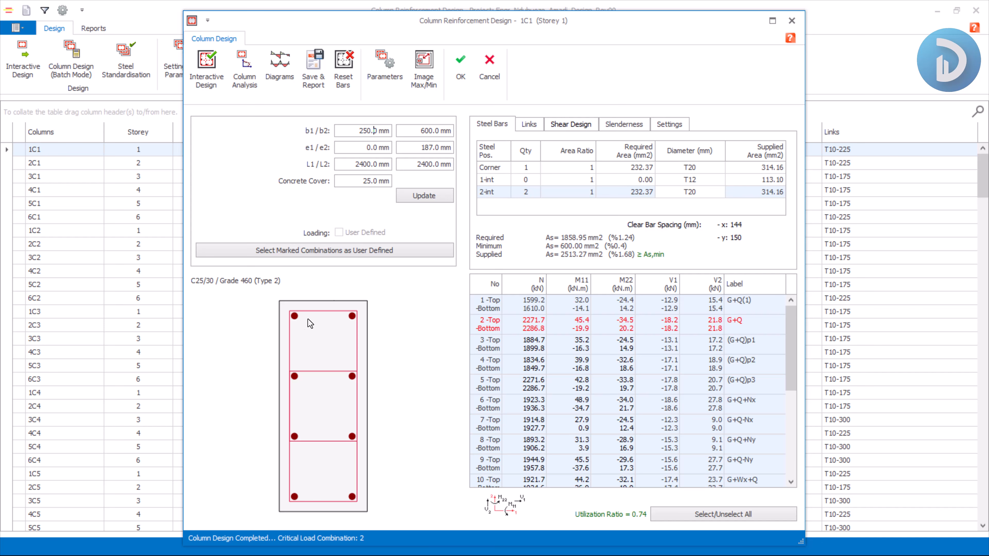
double_click(429, 131)
type("700.0")
left_click(420, 198)
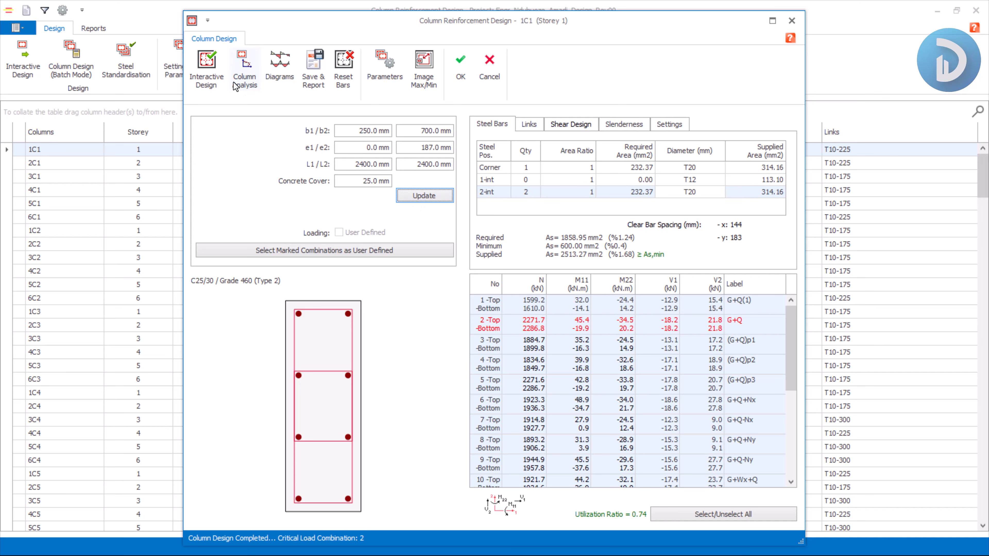
left_click(211, 70)
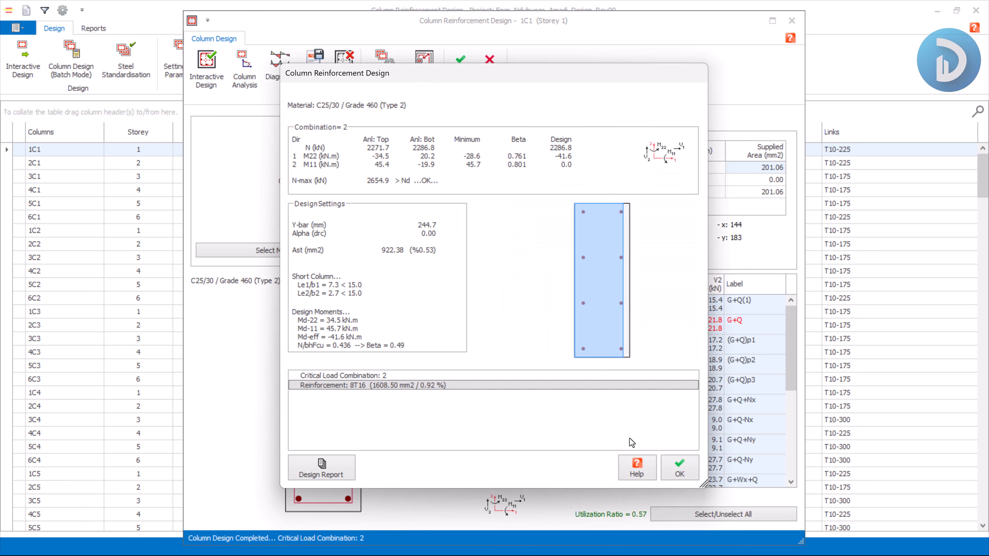
left_click(679, 468)
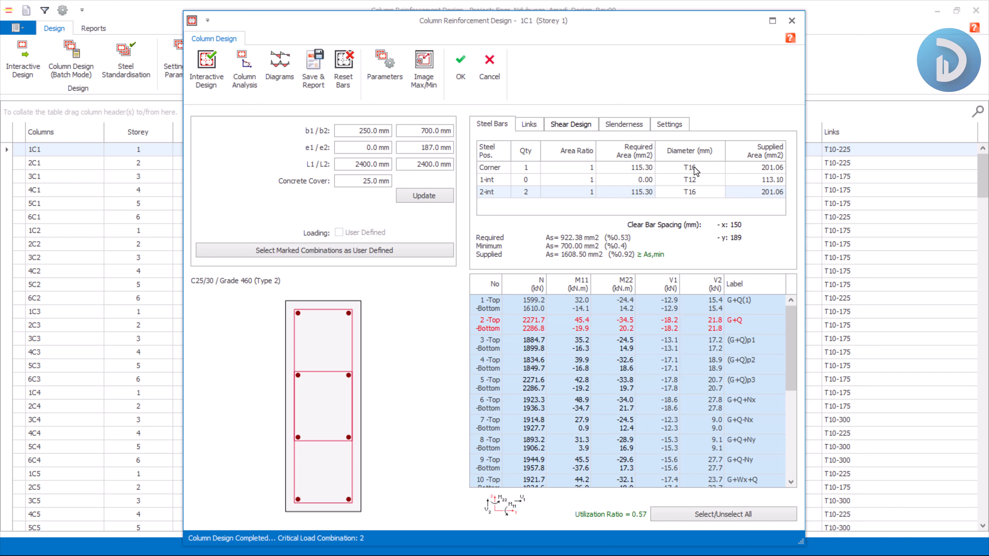
left_click(573, 127)
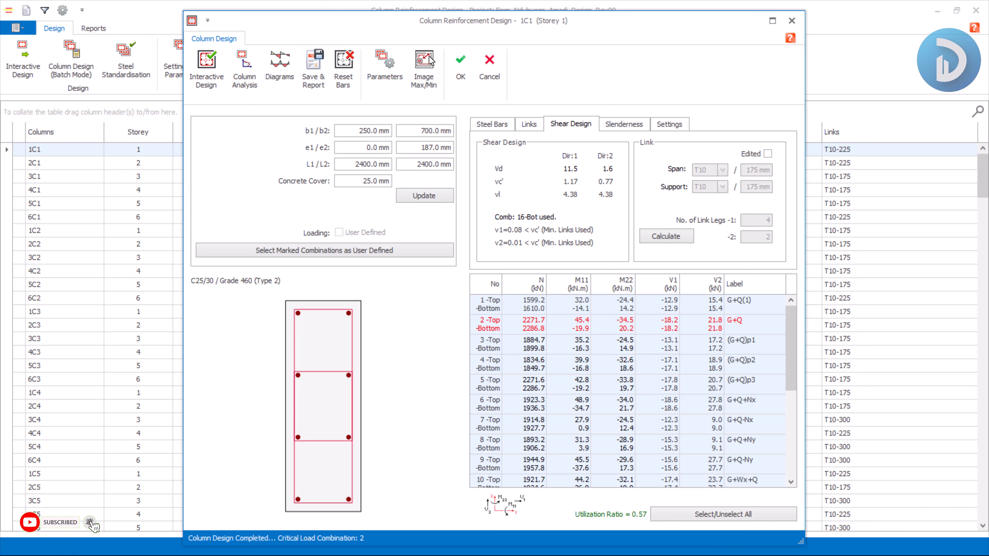
Step: Set column 1C1's b2 dimension to 600 mm, update the section and rerun its interactive design
double_click(428, 132)
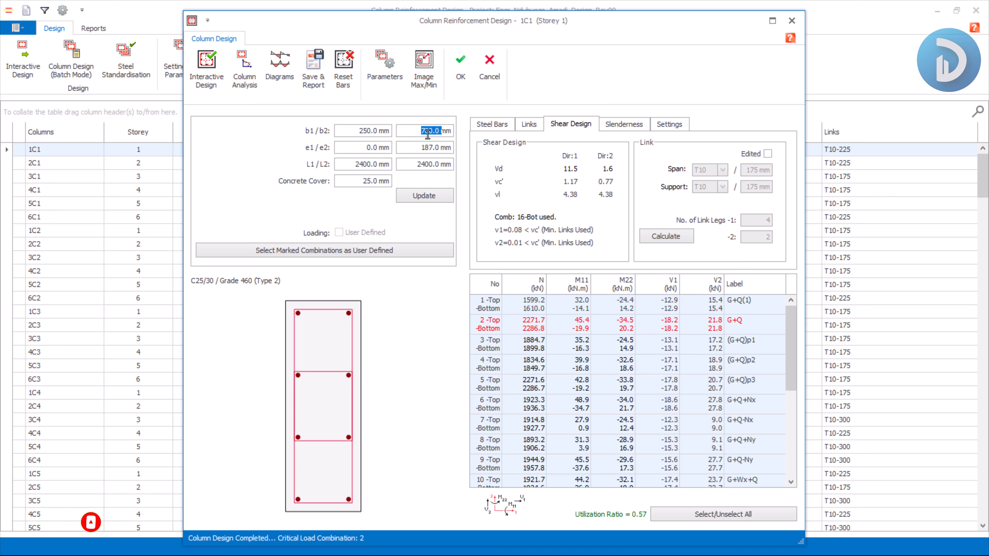
type("600")
left_click(426, 199)
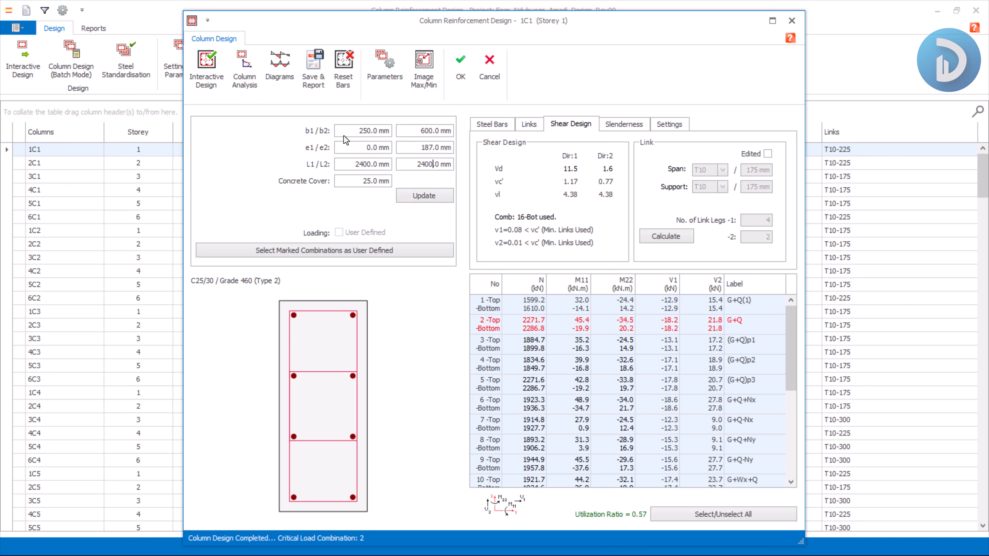
left_click(206, 69)
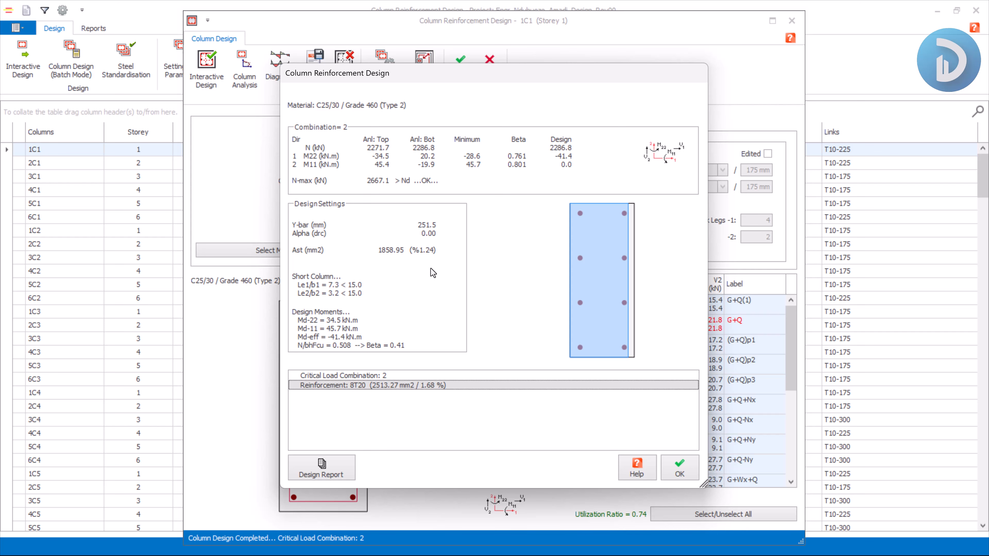
left_click(679, 465)
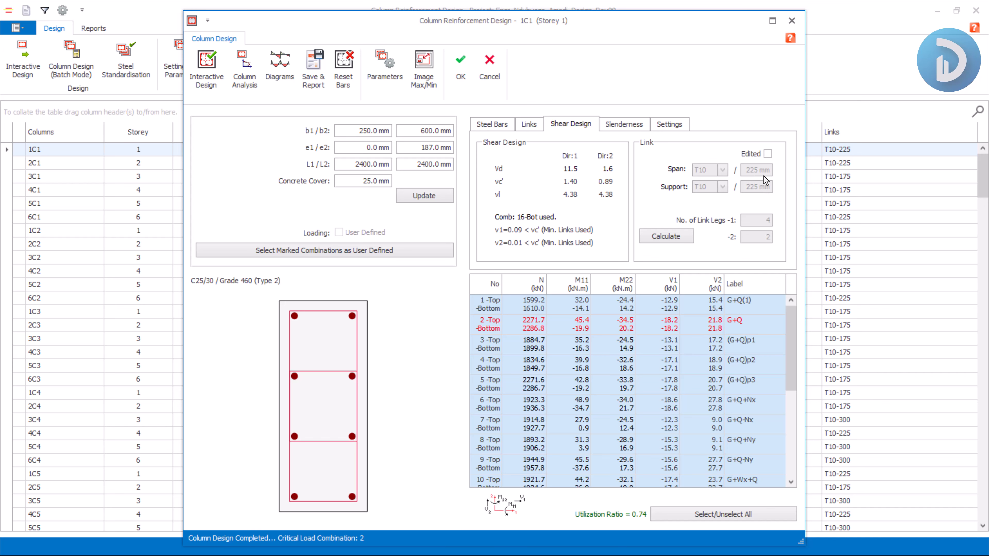
Step: Review column 1C1's steel bars, accept its design, and close the column reinforcement list to return to the 3D model
left_click(494, 124)
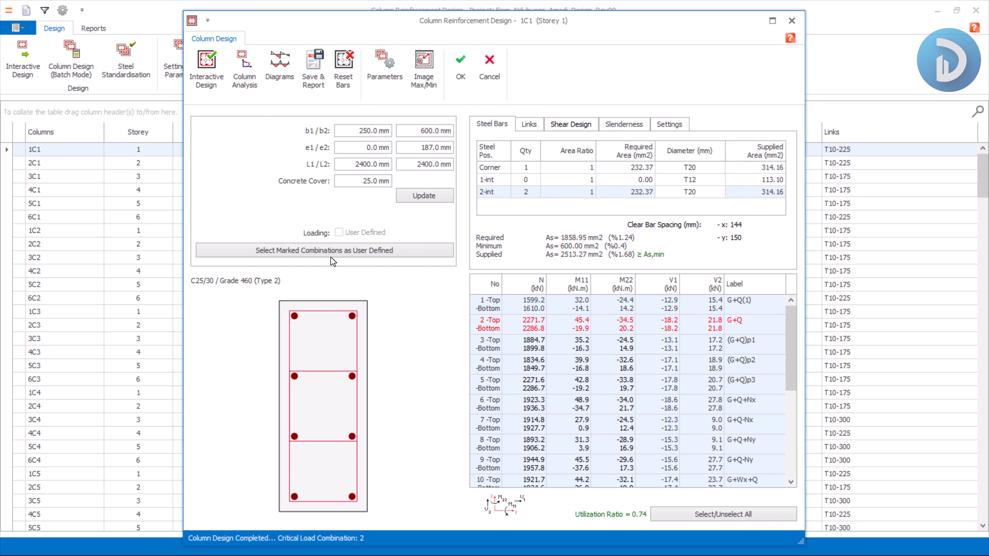
left_click(472, 74)
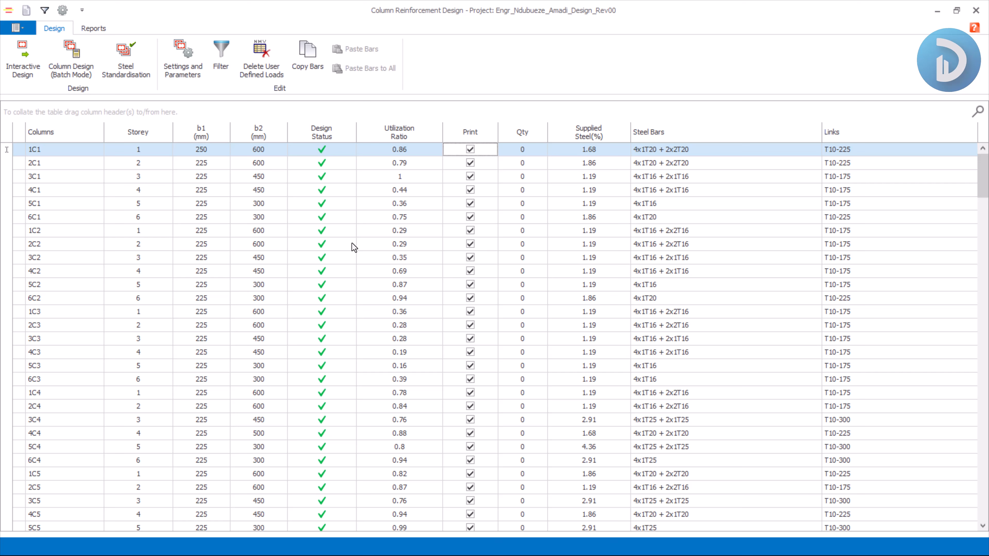
scroll(343, 256, "down", 5)
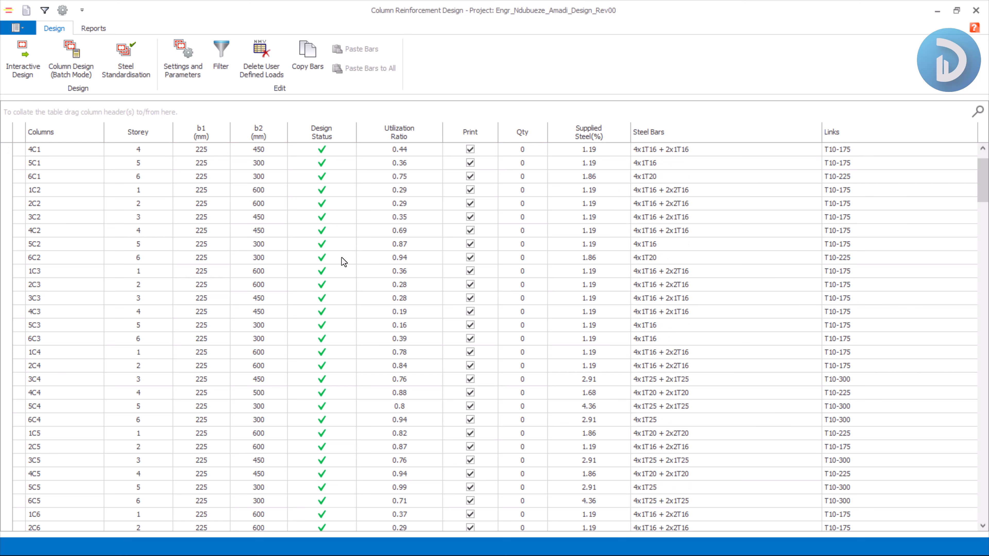
scroll(343, 262, "up", 5)
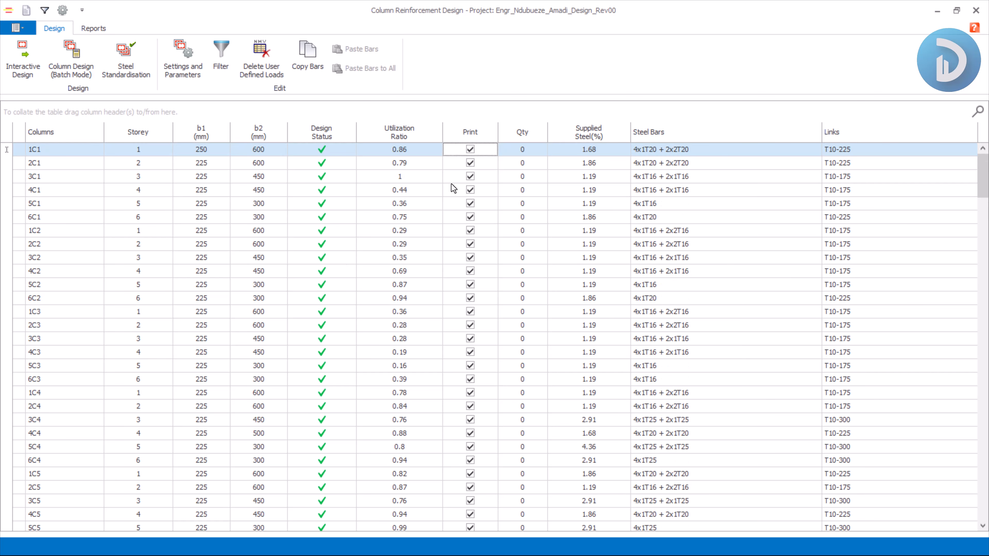
left_click(974, 10)
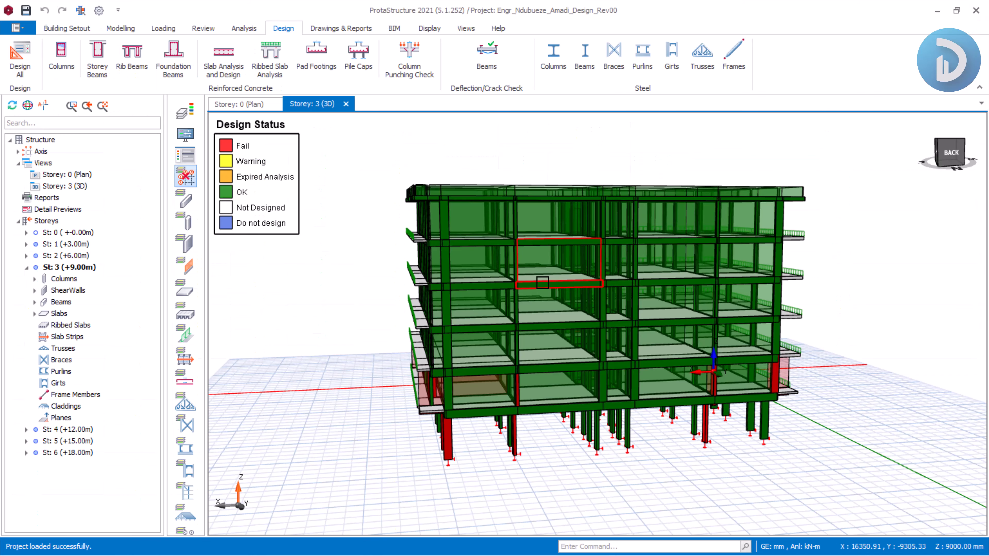
Step: Open the section design of the failing ground-level corner column directly from the 3D model
scroll(391, 472, "up", 5)
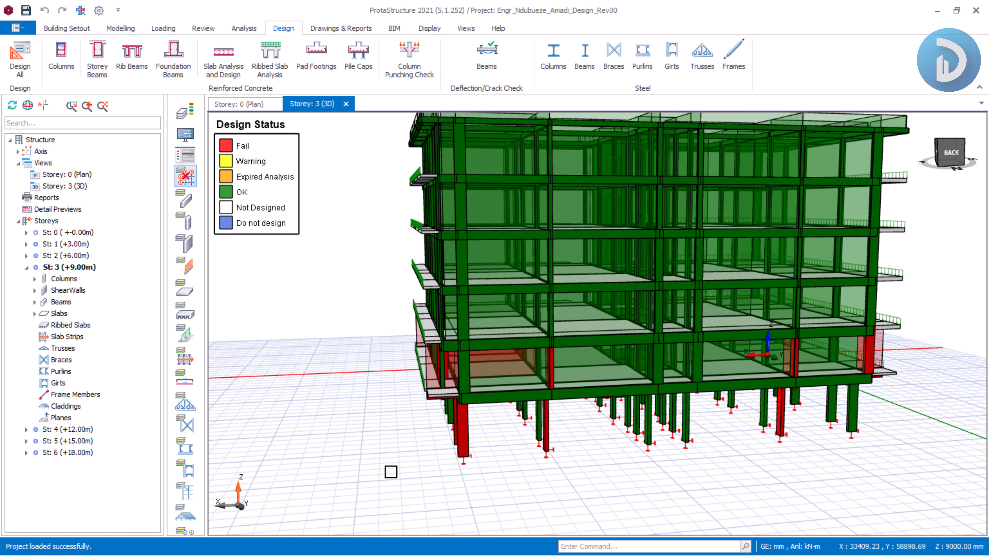
scroll(339, 452, "down", 5)
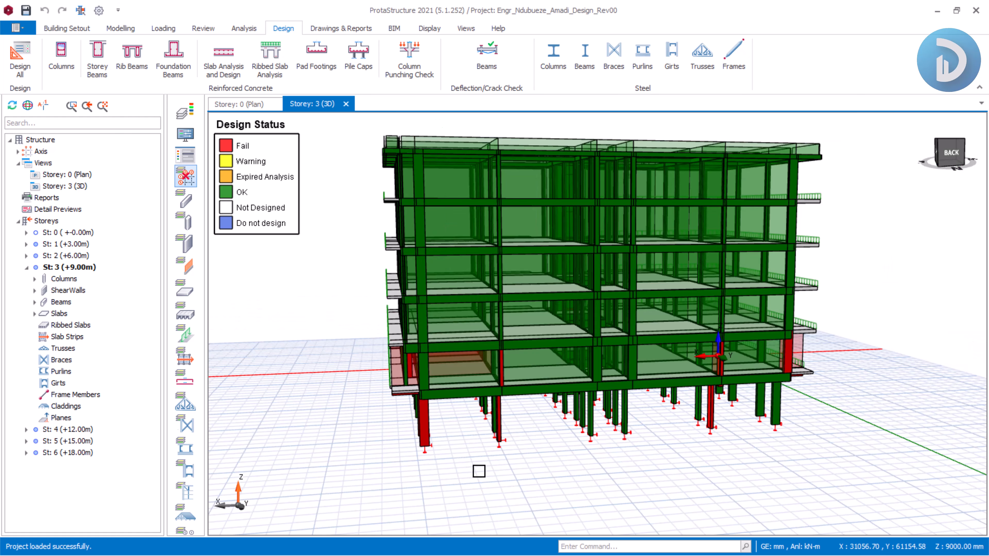
scroll(383, 480, "up", 4)
scroll(497, 481, "up", 2)
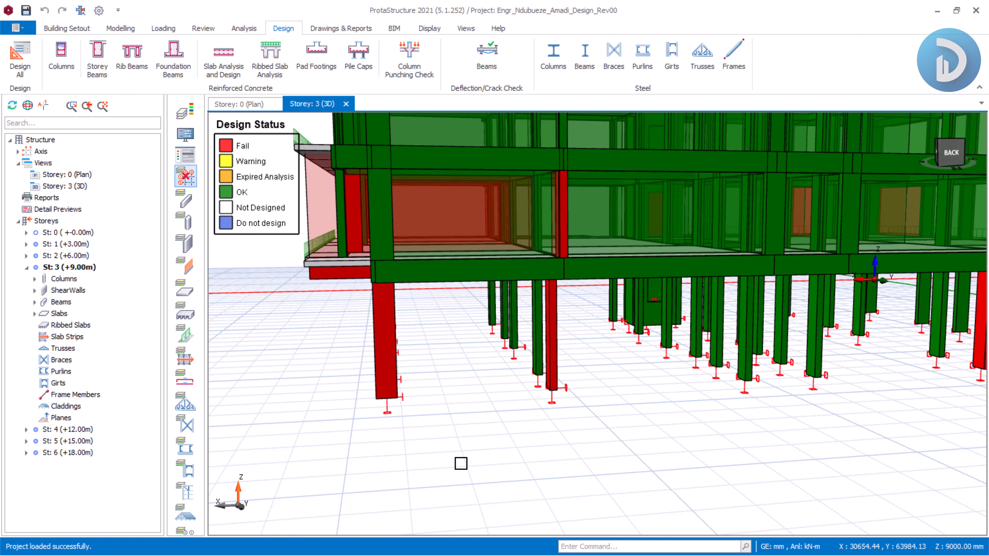
scroll(461, 462, "up", 2)
mouse_move(454, 453)
middle_mouse_down()
mouse_move(470, 444)
mouse_move(458, 457)
middle_mouse_up()
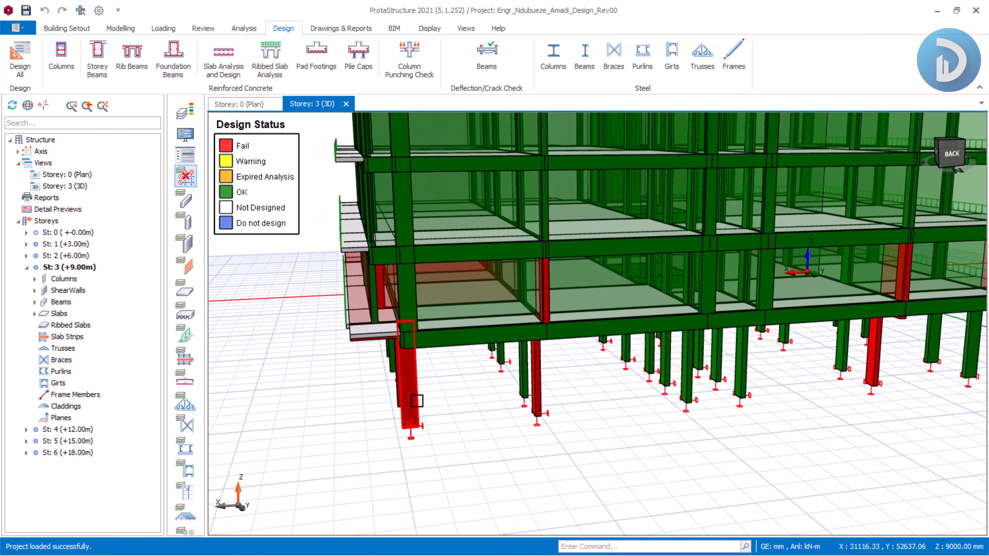
left_click(409, 401)
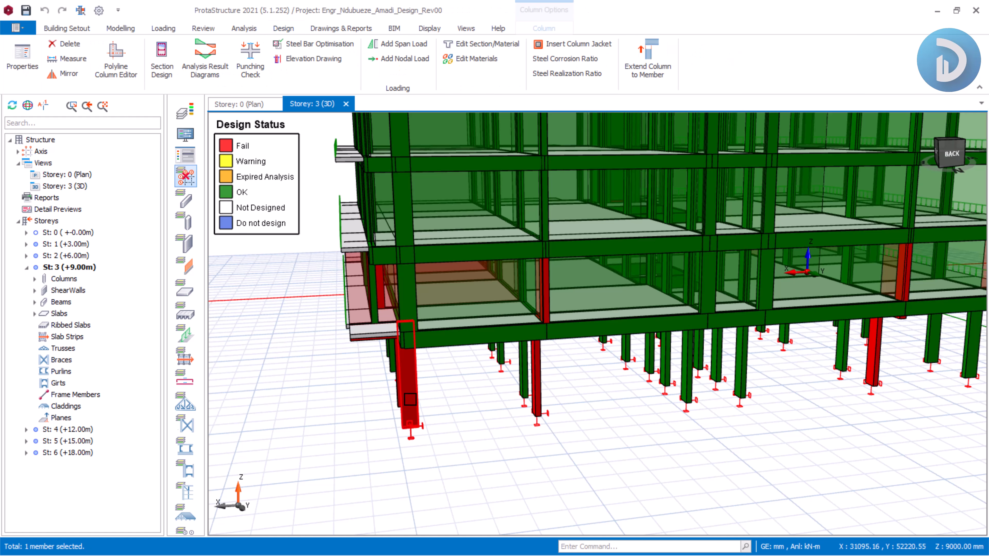
right_click(409, 400)
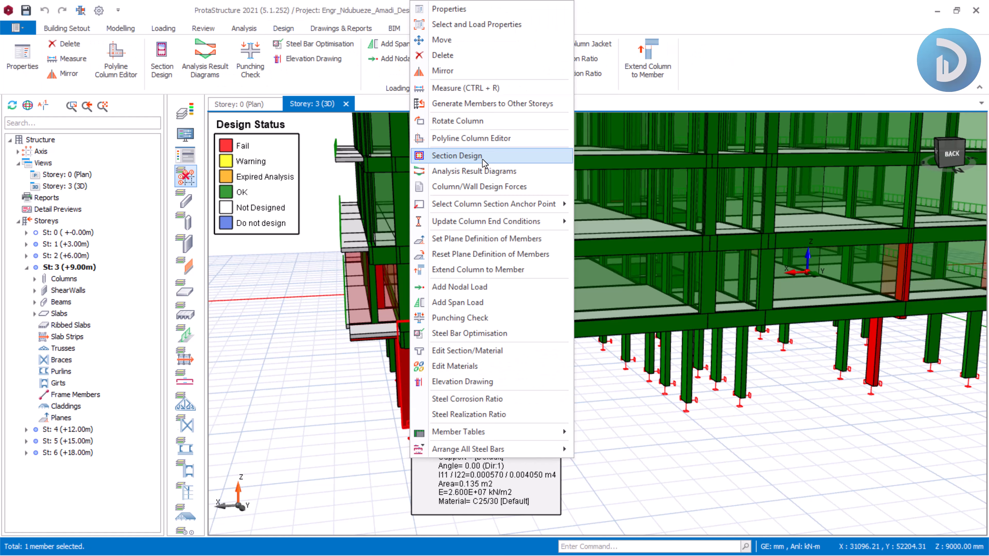
left_click(448, 155)
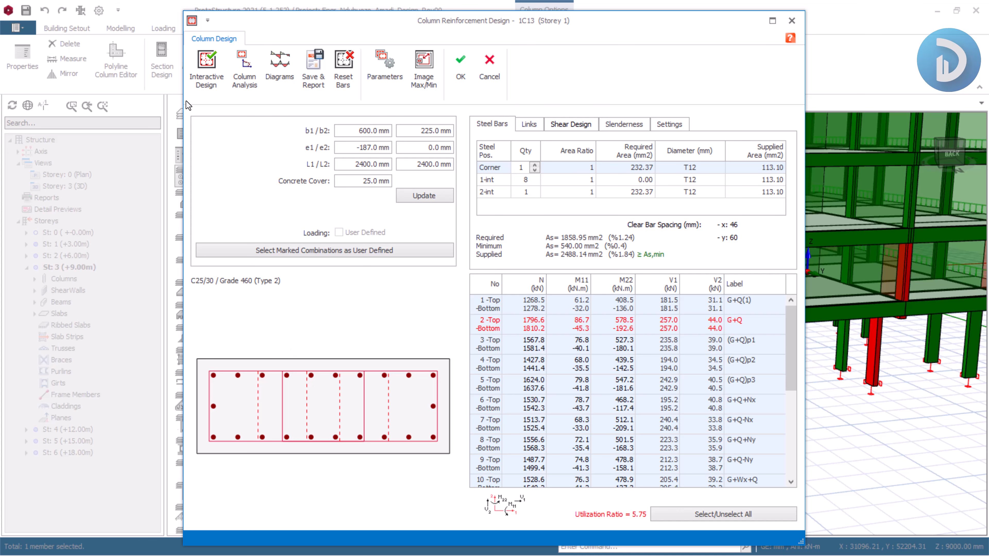
Step: Try the interactive design of column 1C13 with its existing section and check its shear design and steel bars
left_click(206, 66)
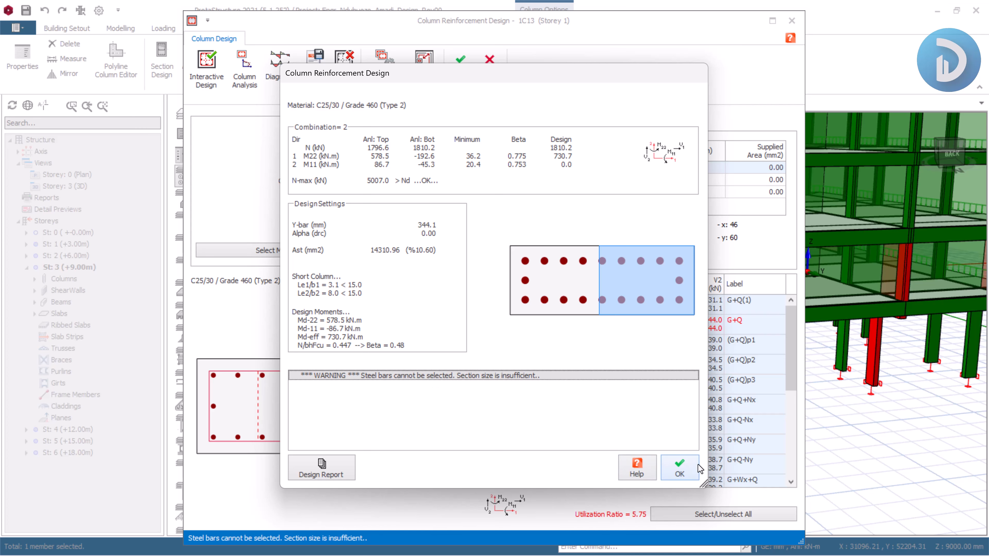
left_click(682, 468)
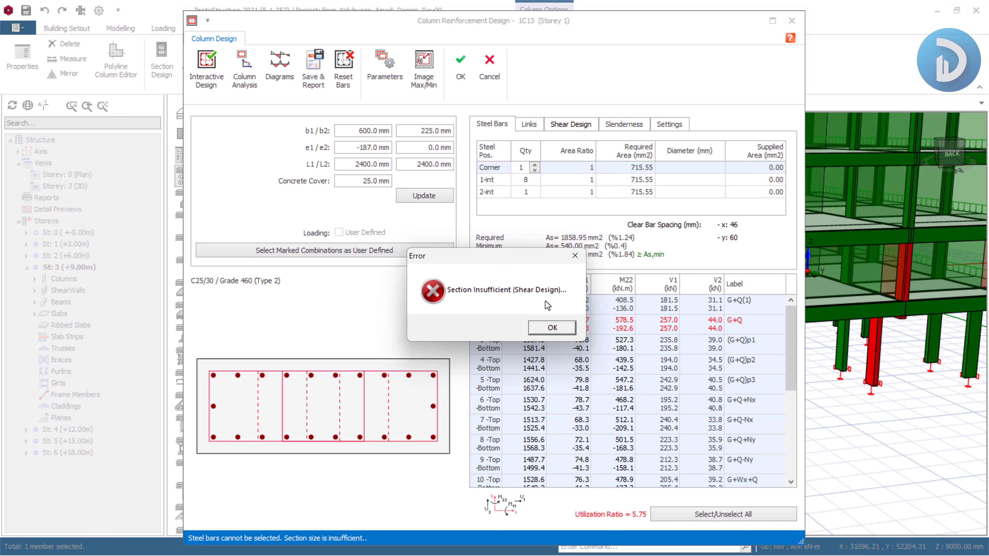
left_click(557, 328)
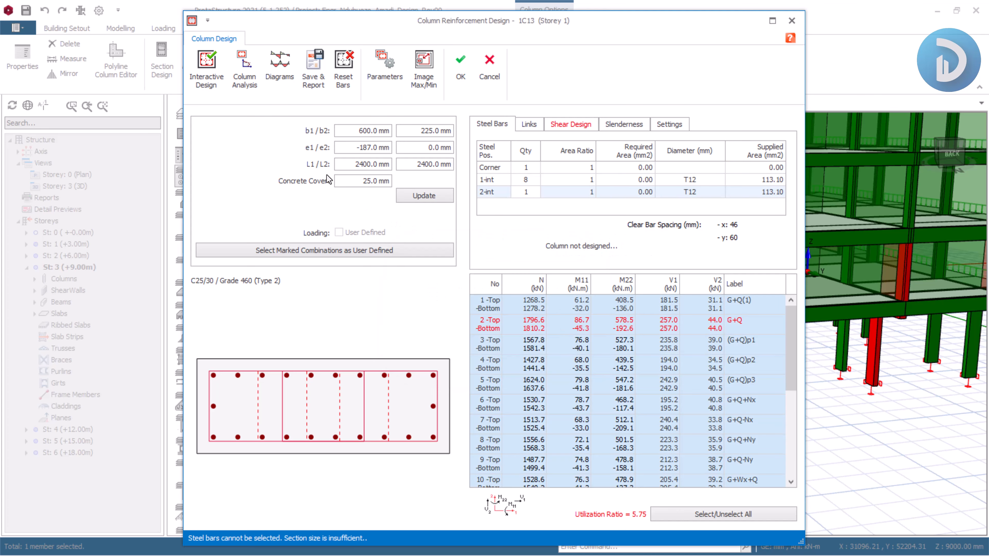
left_click(569, 124)
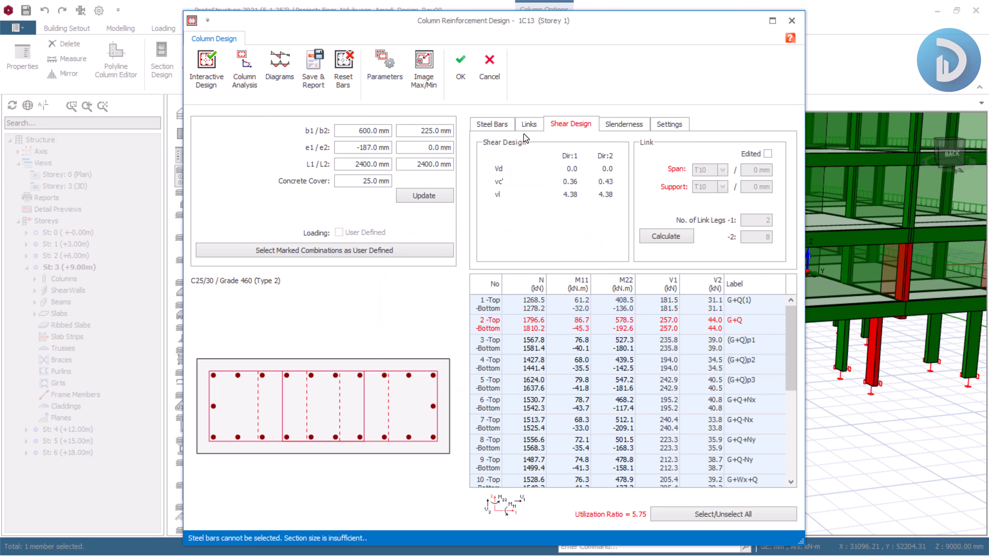
left_click(498, 130)
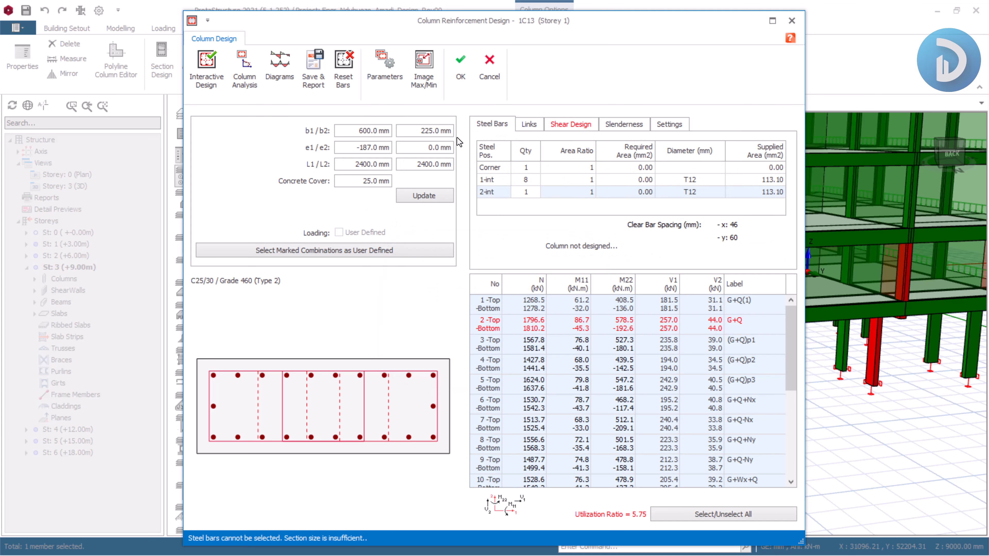
Step: Set column 1C13's b2 dimension to 250 mm, update the section and rerun its interactive design
double_click(422, 132)
type("250.0")
left_click(429, 148)
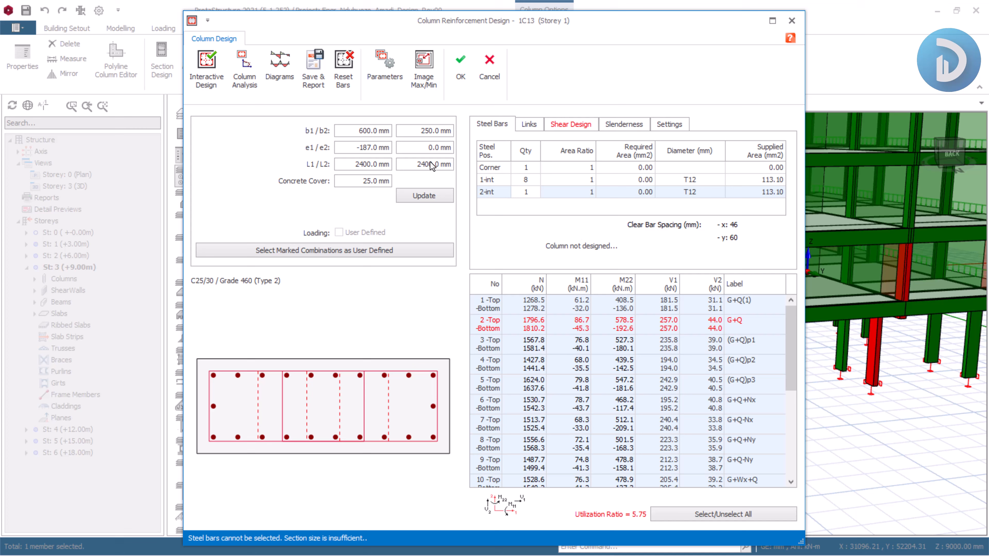
left_click(425, 196)
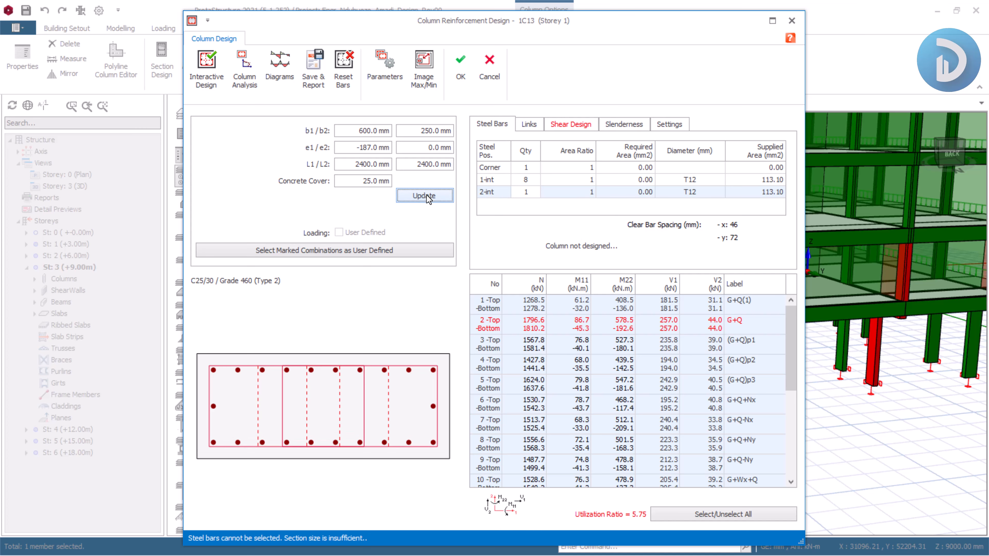
left_click(199, 65)
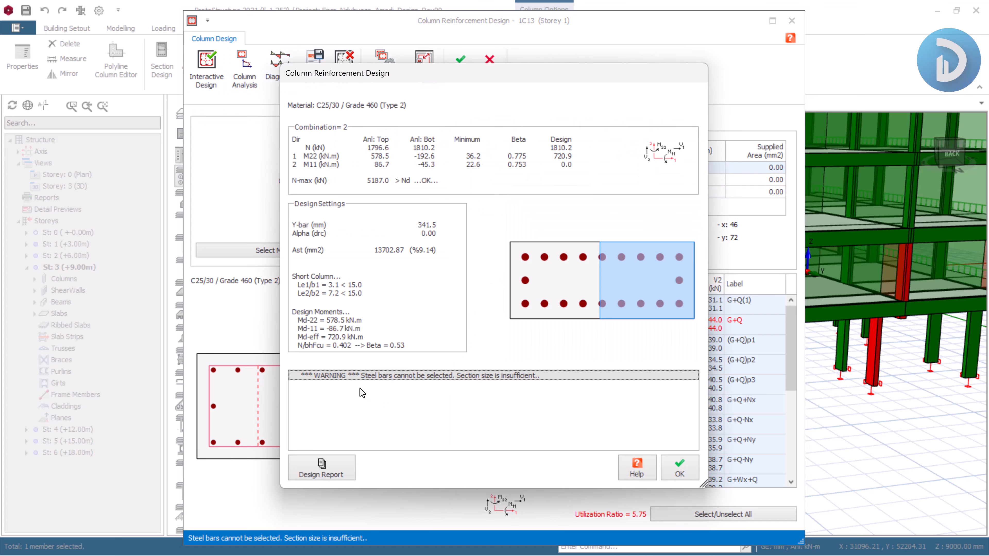
left_click(685, 469)
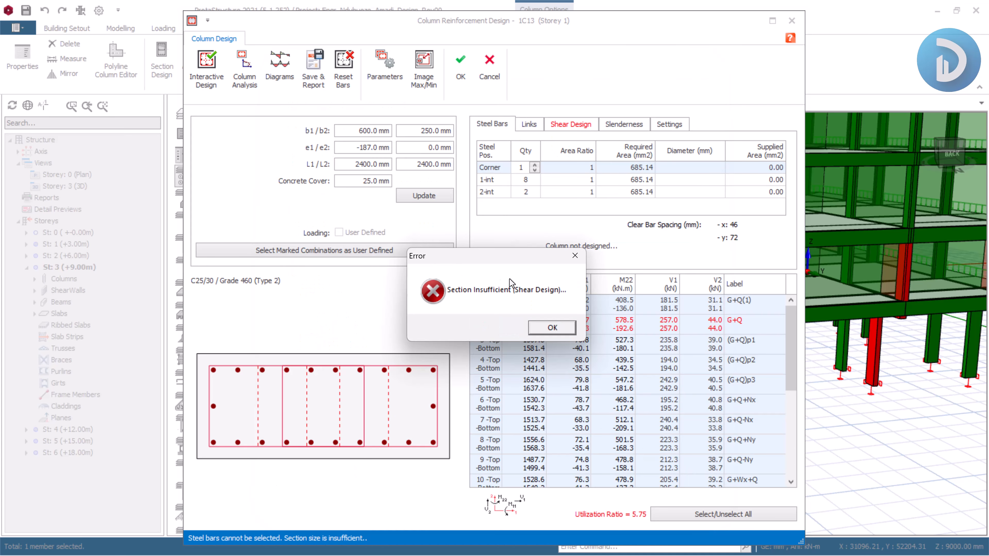
left_click(552, 328)
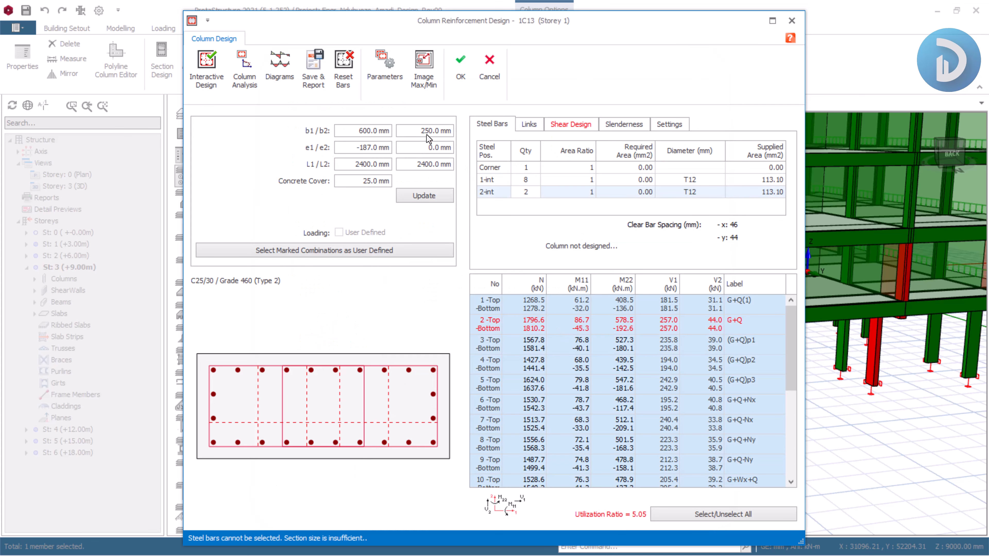
Step: Set column 1C13's b1 dimension to 700 mm and rerun its interactive design
double_click(362, 131)
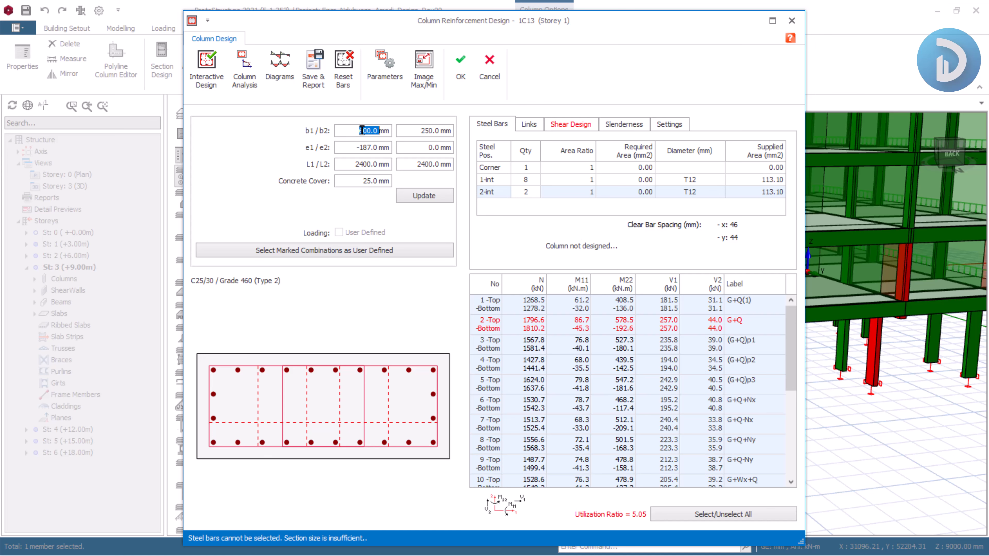
type("700")
left_click(418, 147)
left_click(208, 78)
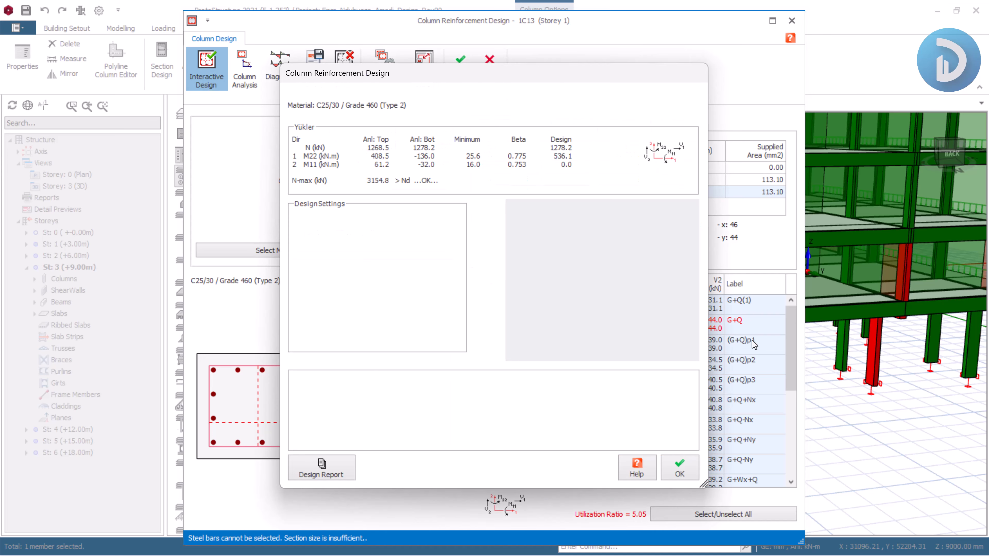
left_click(677, 468)
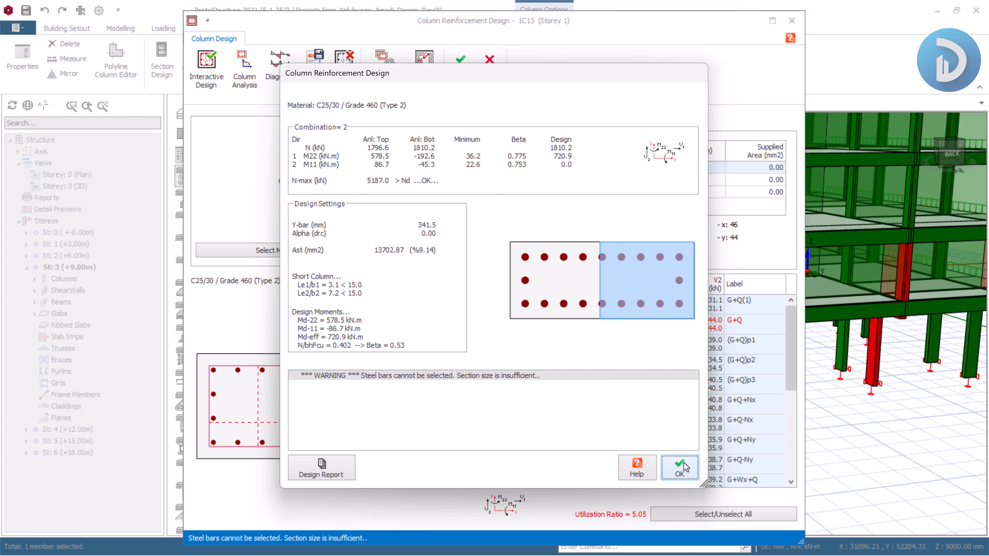
left_click(543, 328)
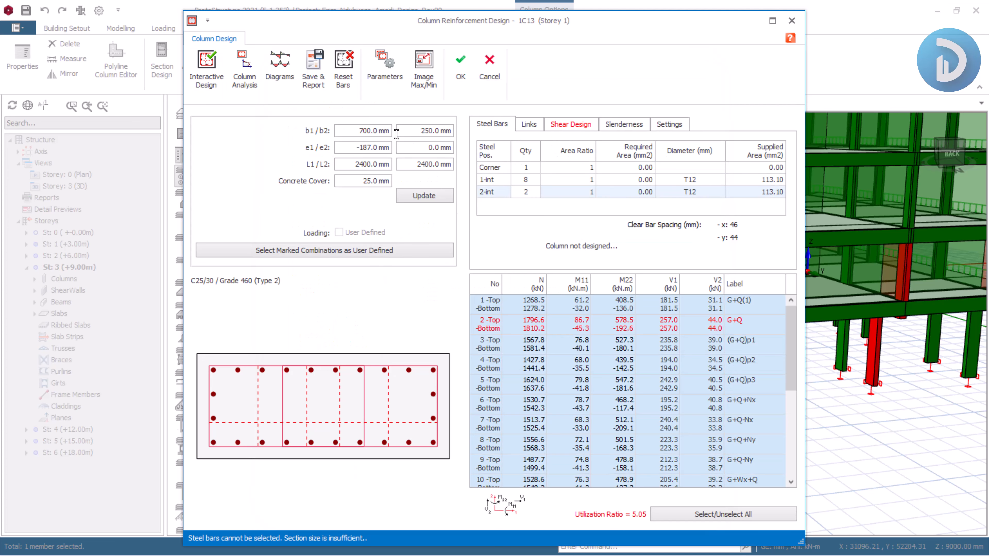
Step: Set column 1C13's b2 dimension to 300 mm and rerun its interactive design
double_click(369, 130)
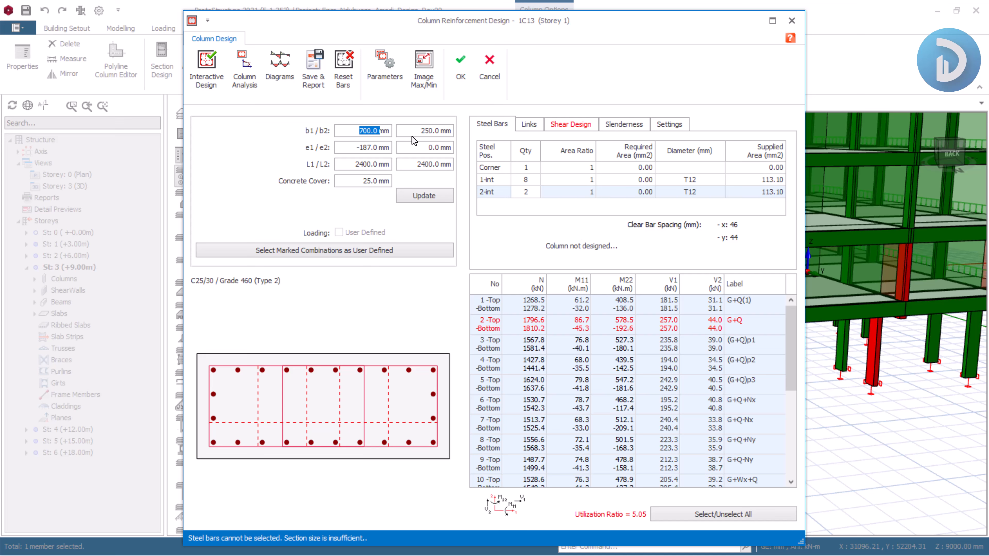
double_click(424, 131)
type("300")
left_click(424, 148)
left_click(206, 64)
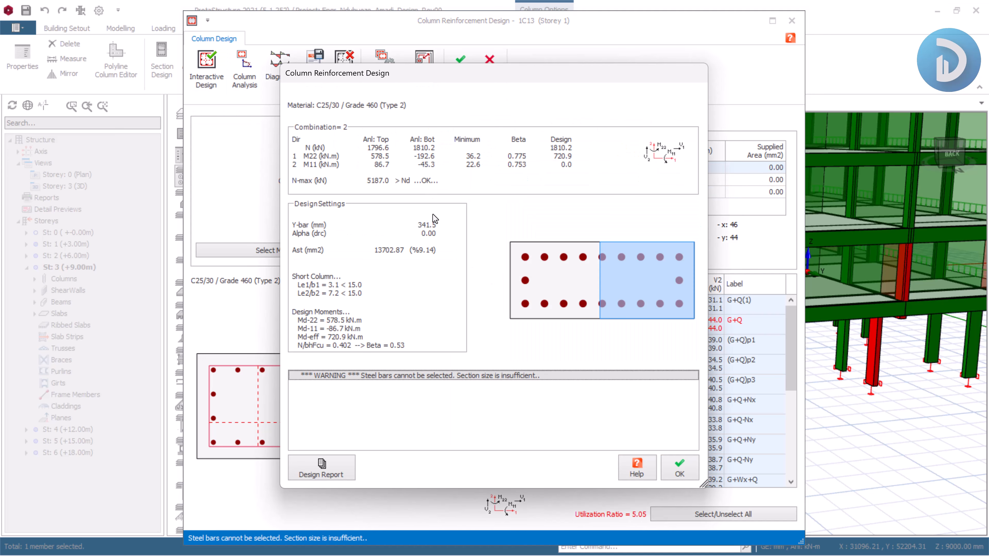
left_click(692, 462)
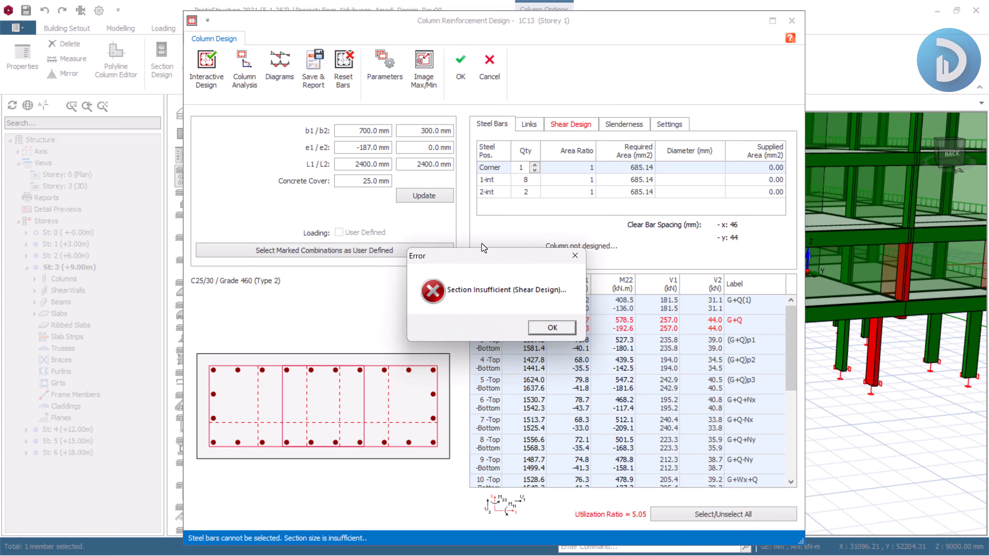
left_click(552, 327)
Step: Set column 1C13's b1 dimension to 750 mm, rerun its interactive design, and close the section design without accepting it
double_click(372, 130)
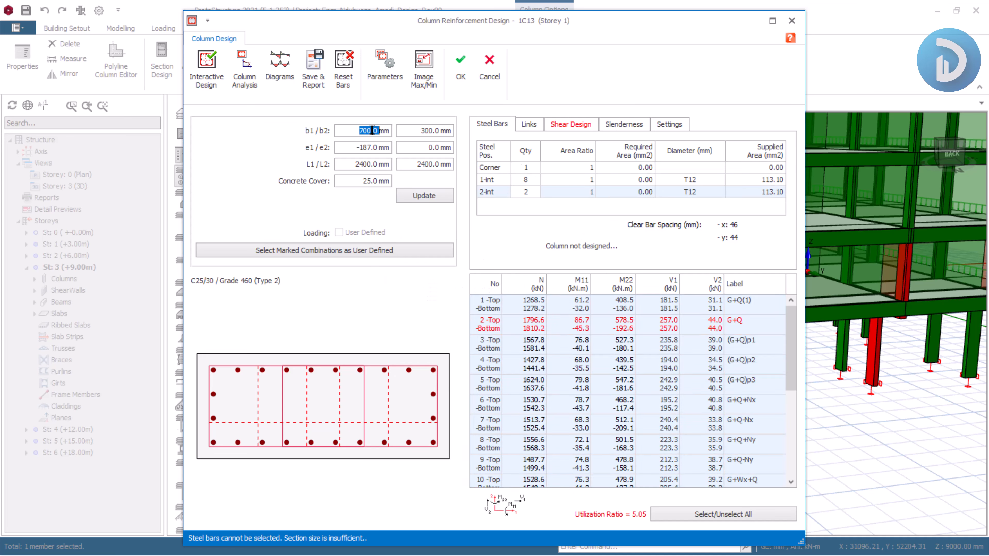
type("750")
type("50")
left_click(427, 196)
left_click(206, 68)
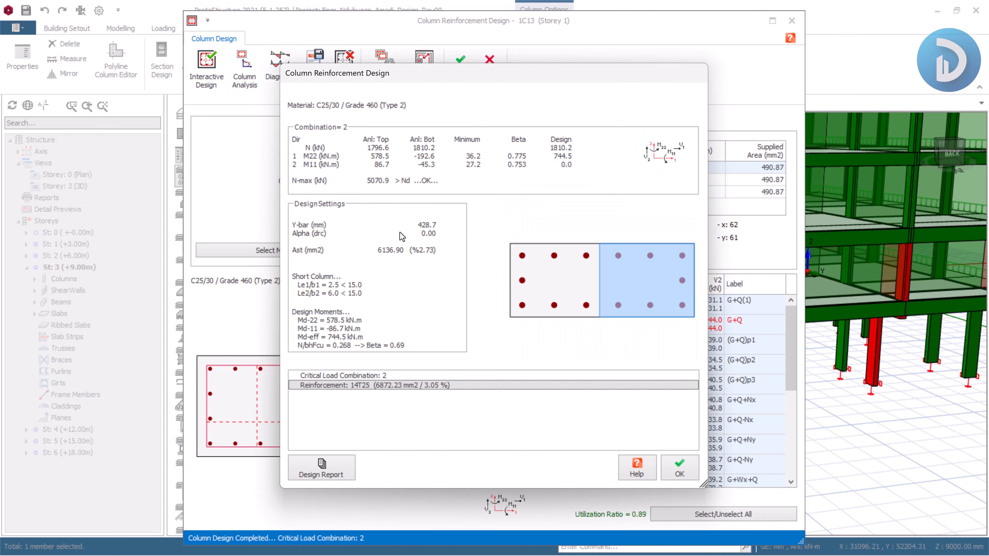
left_click(680, 467)
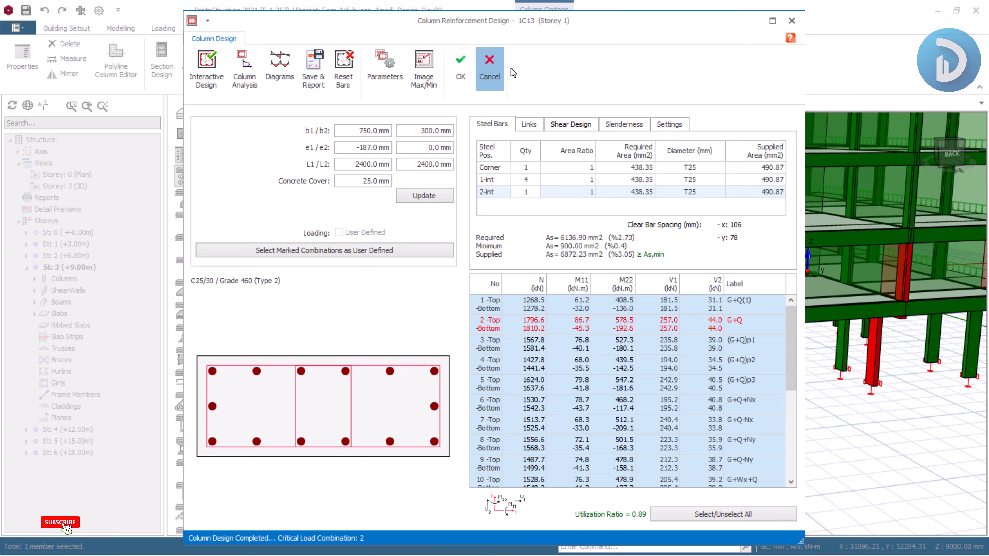
left_click(489, 66)
left_click(311, 412)
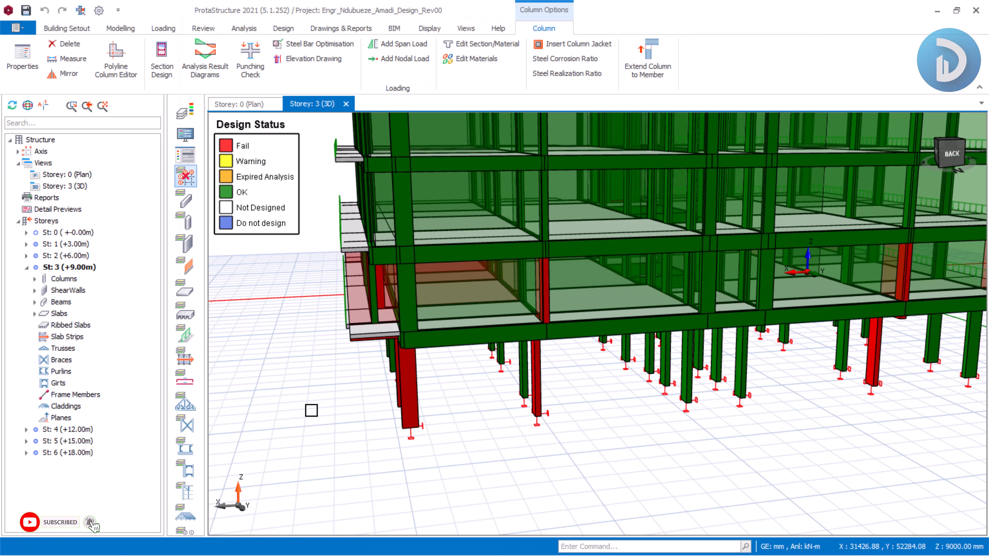
Step: Reopen the section design of the failing ground-level corner column 1C13 from the 3D model
scroll(369, 427, "up", 2)
mouse_move(367, 427)
middle_mouse_down()
mouse_move(367, 416)
mouse_move(386, 408)
mouse_move(400, 425)
mouse_move(388, 429)
middle_mouse_up()
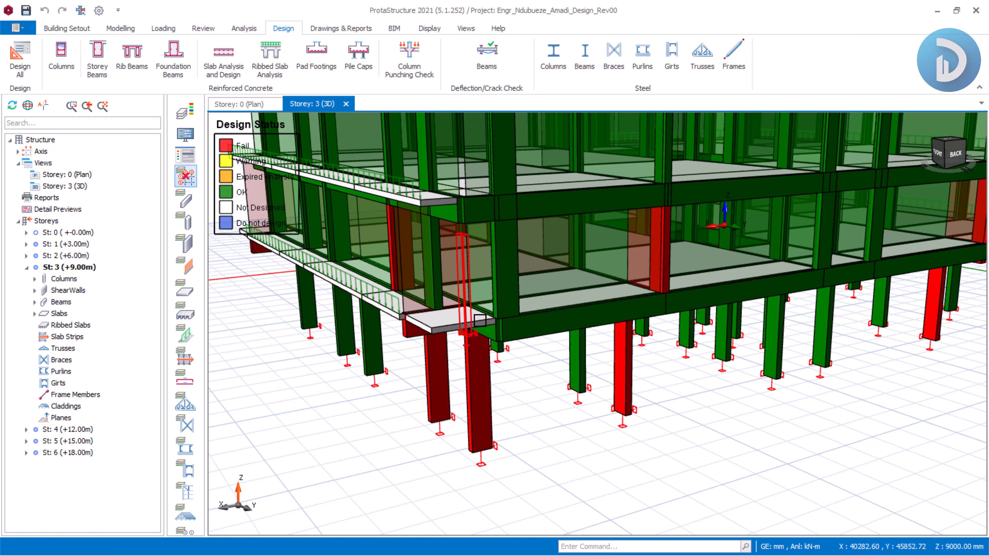
scroll(444, 429, "down", 2)
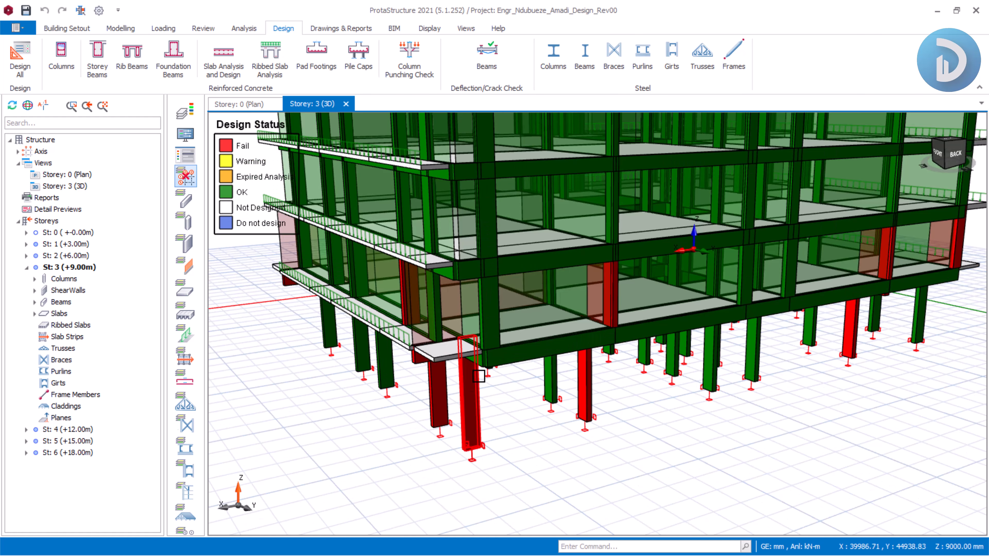
scroll(495, 405, "down", 1)
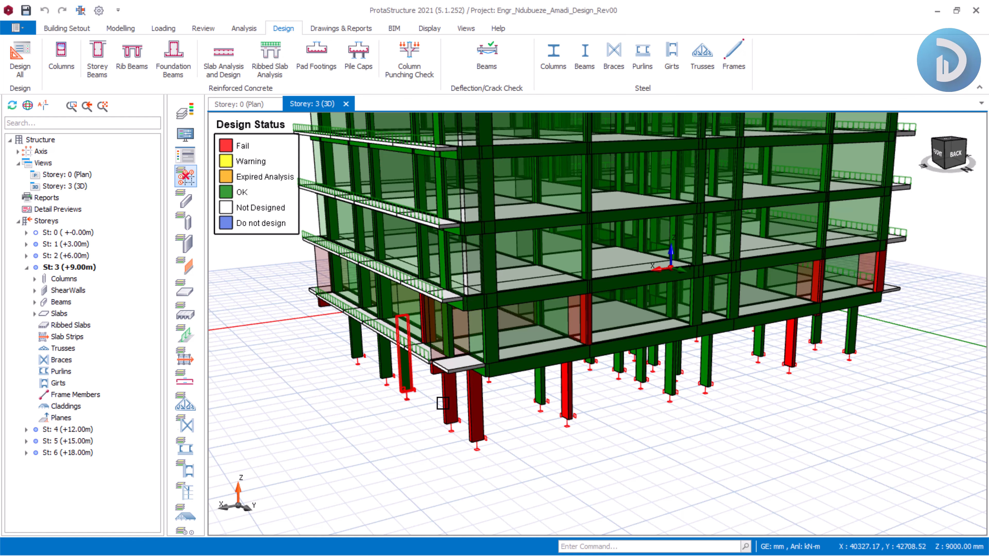
scroll(495, 432, "up", 1)
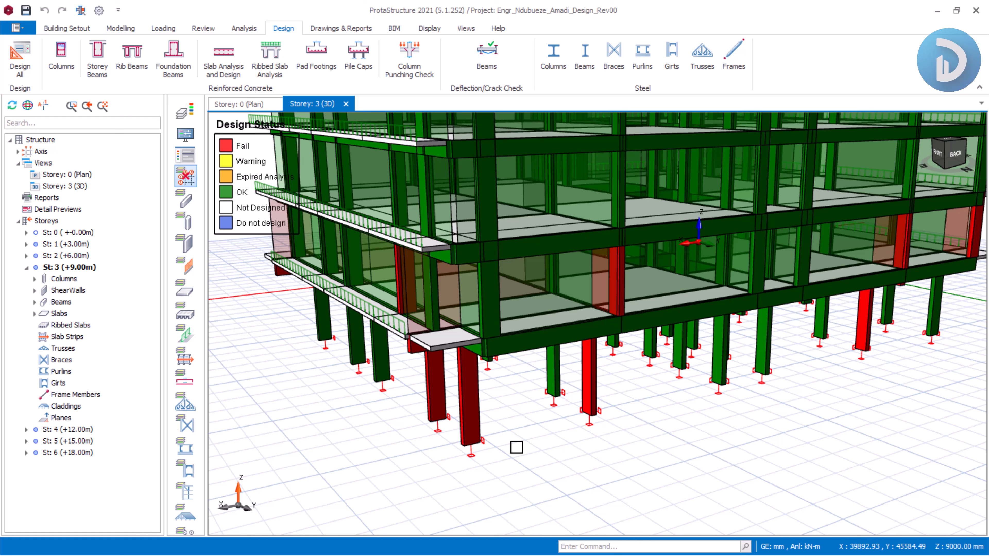
left_click(477, 424)
right_click(477, 423)
left_click(515, 154)
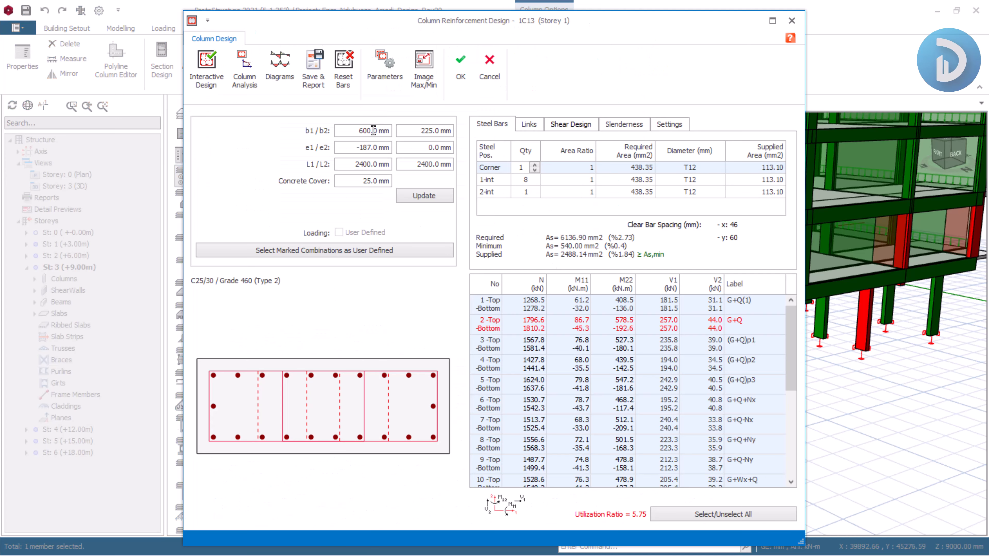
Step: Set column 1C13's b1 to 750 mm and b2 to 300 mm, update the section and run its interactive design
double_click(370, 131)
type("750.0")
double_click(426, 132)
type("300")
left_click(425, 196)
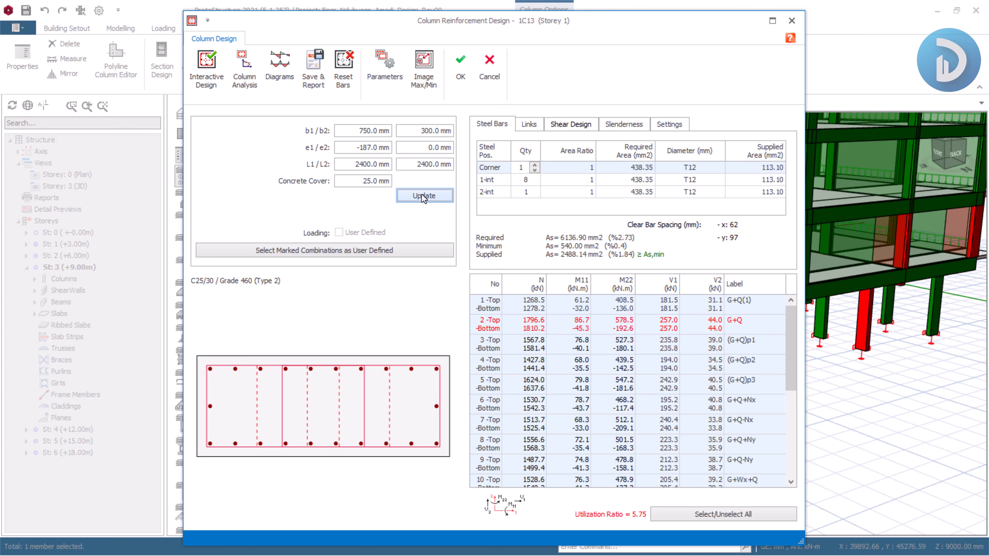
left_click(206, 65)
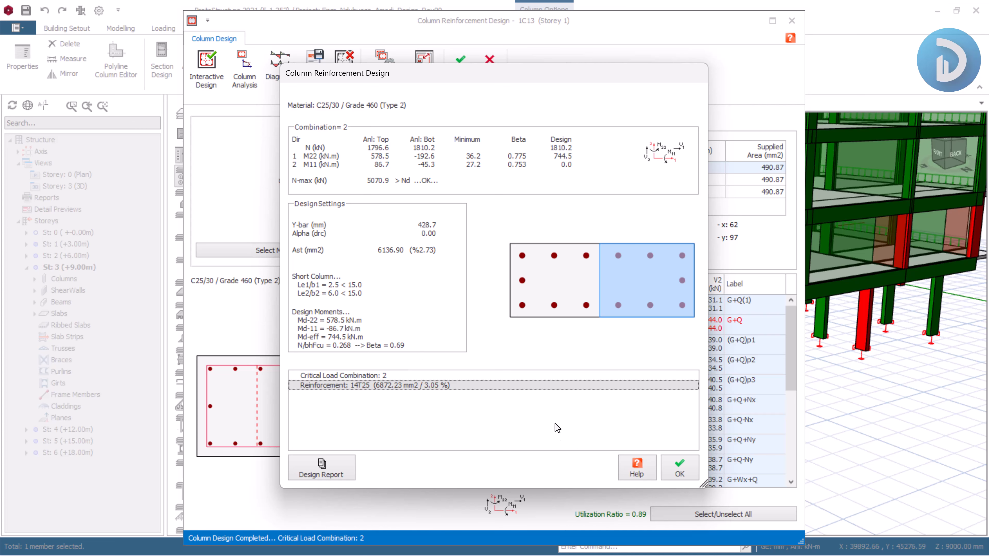
Step: Review column 1C13's steel bars and shear design, and accept the design
left_click(678, 470)
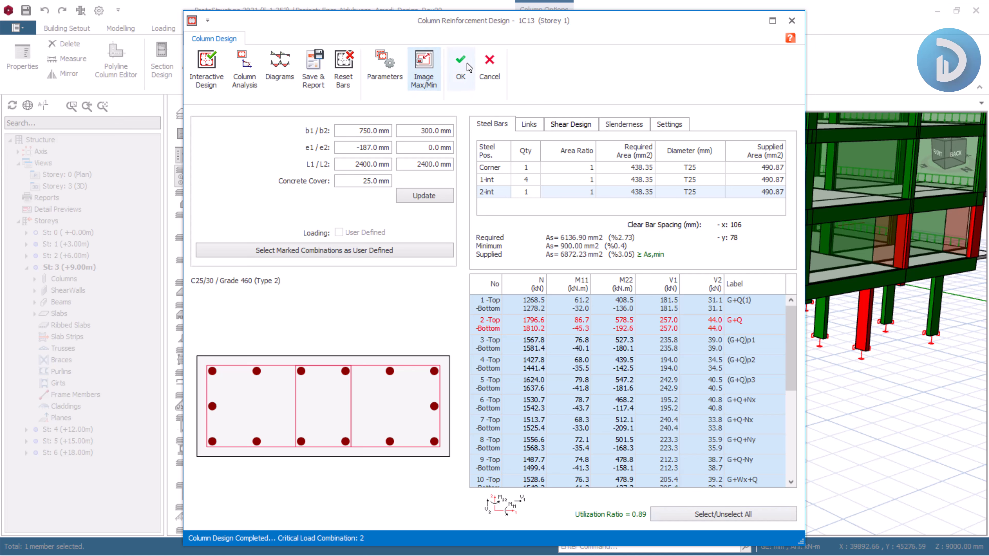
left_click(574, 123)
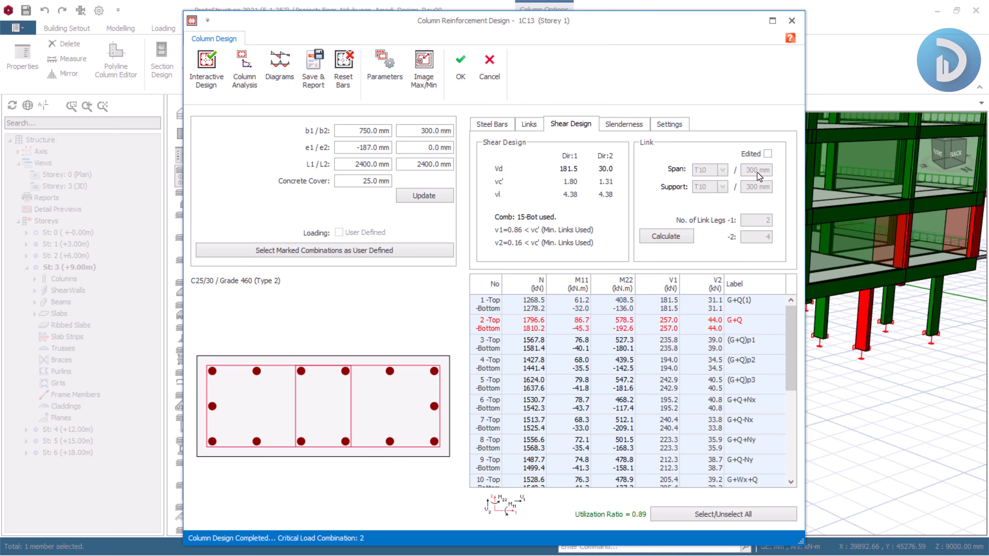
left_click(457, 63)
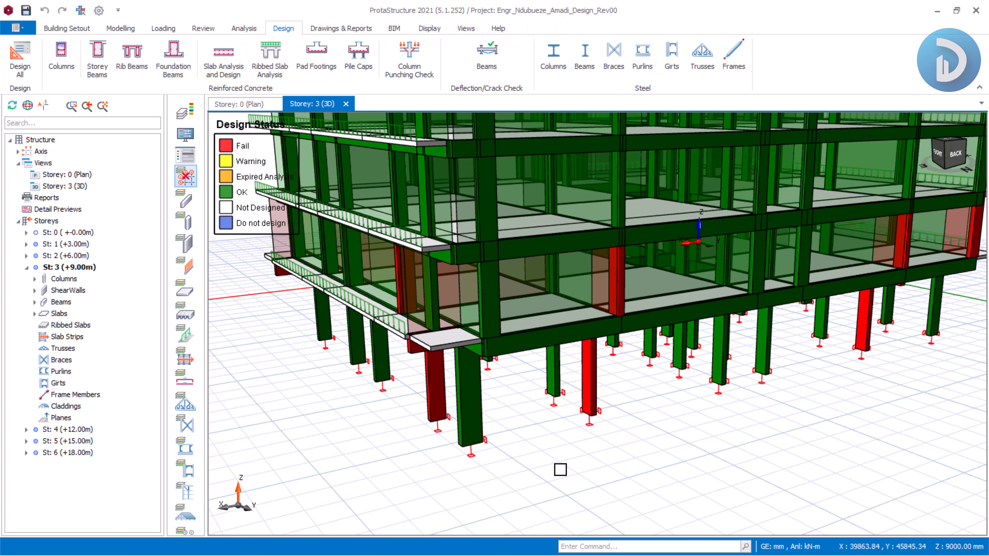
Step: Open the section design of the failing Storey 2 column 2C29 from the 3D model
left_click(621, 303)
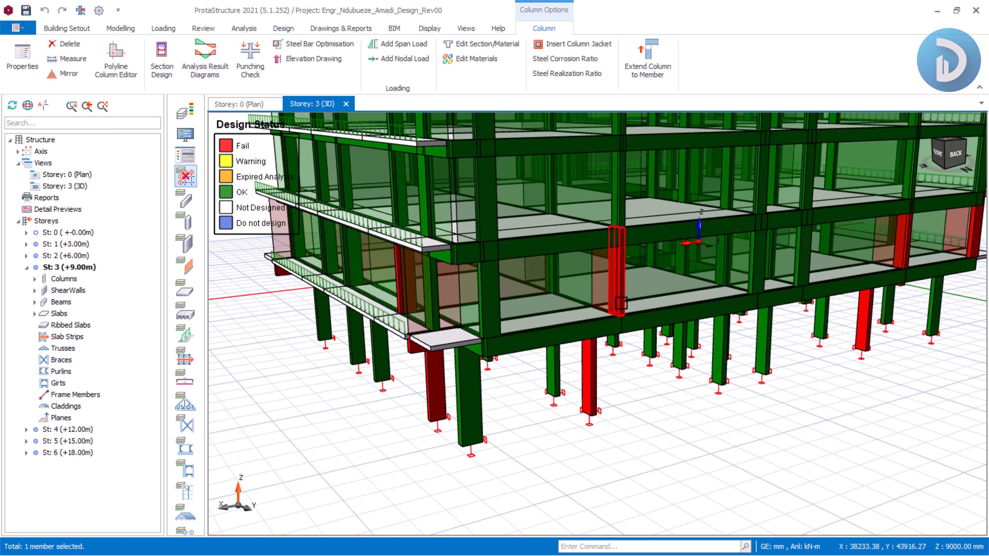
right_click(621, 303)
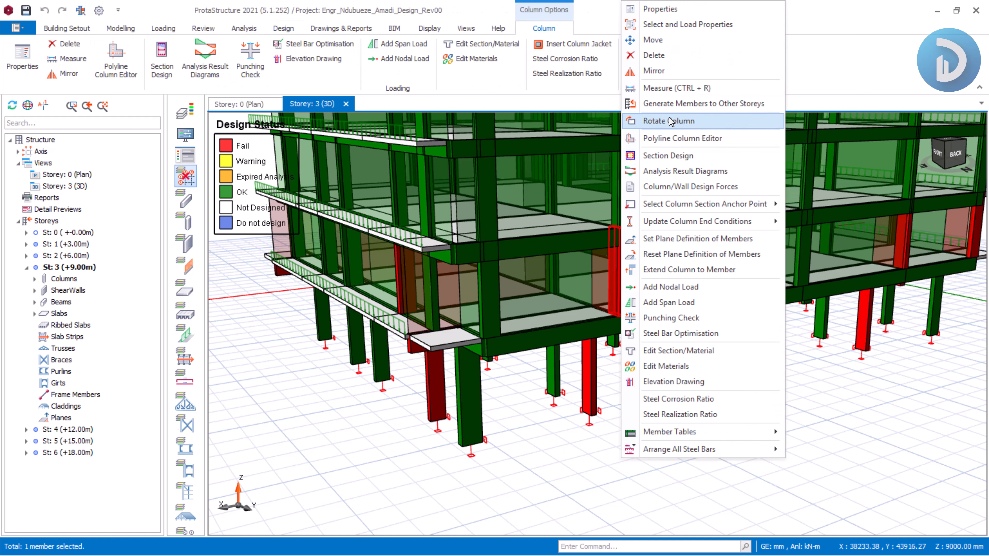
left_click(650, 155)
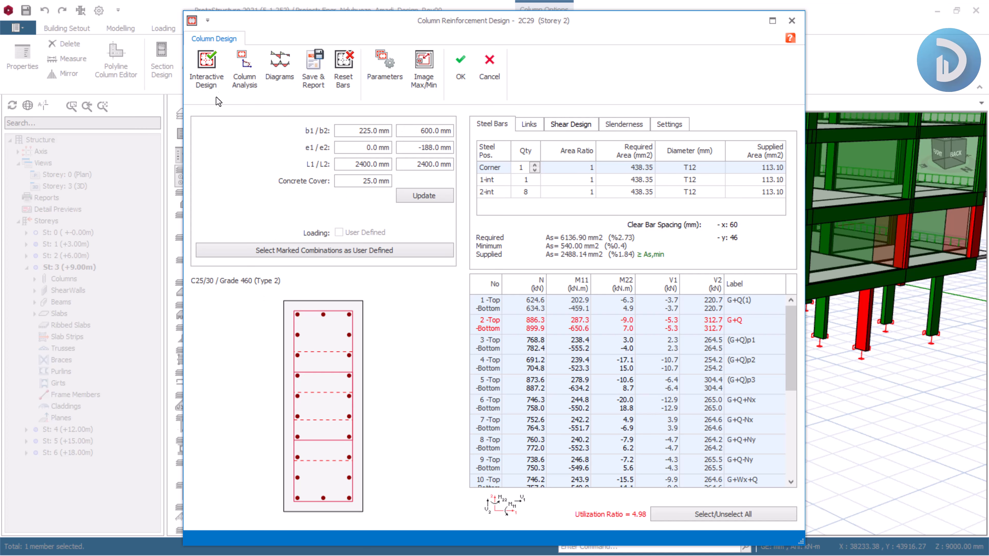
Step: Try the interactive design of column 2C29 with its existing section
left_click(216, 86)
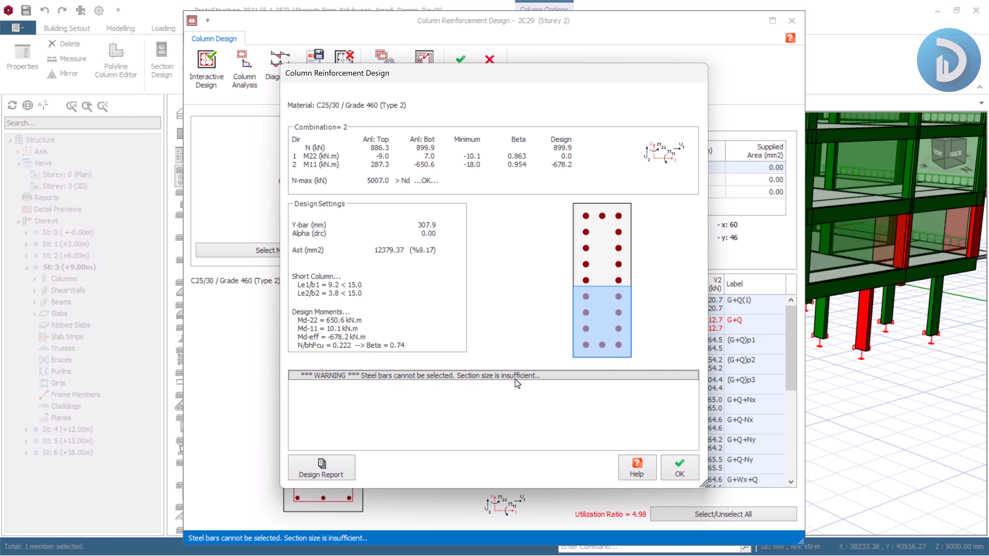
left_click(678, 467)
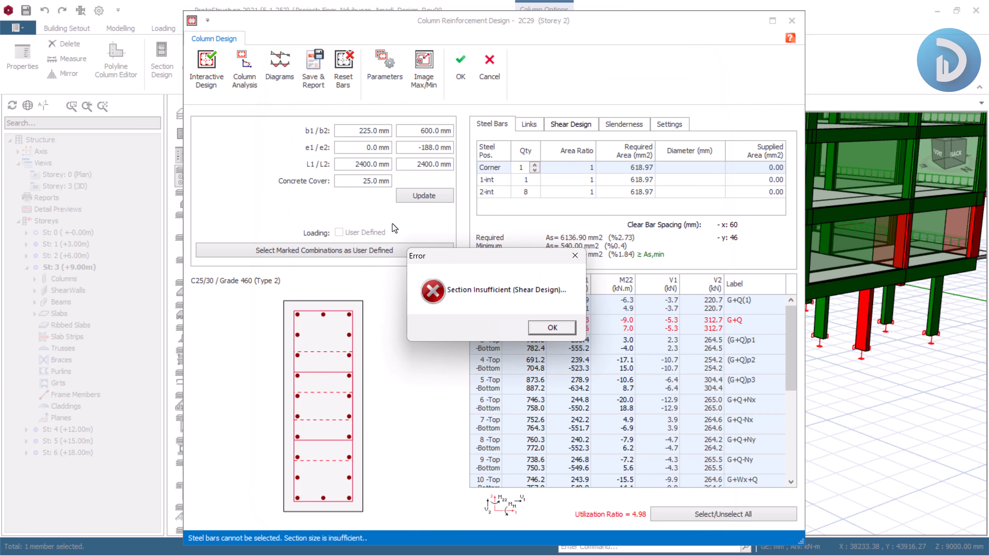
left_click(551, 328)
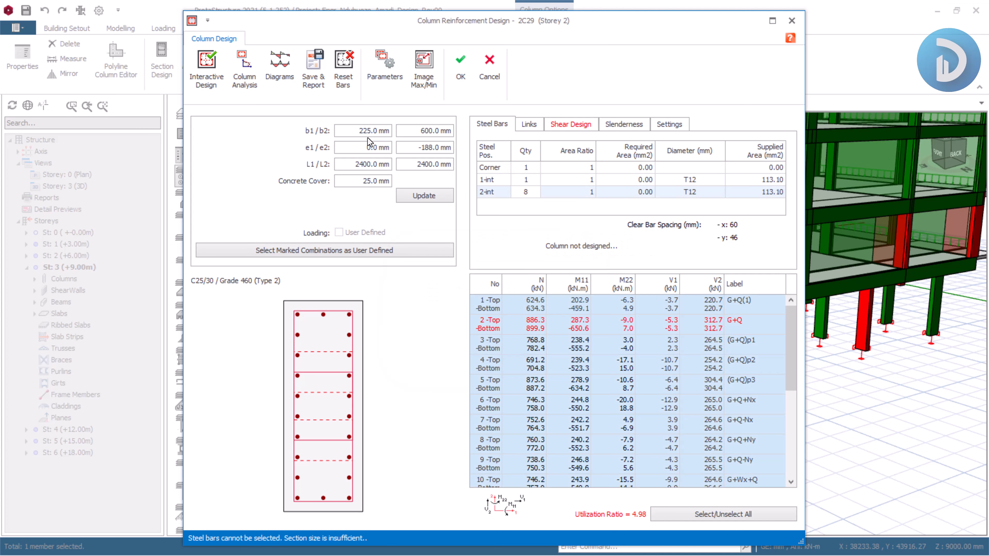
Step: Set column 2C29's b1 dimension to 250 mm, update the section and rerun its interactive design
double_click(365, 130)
type("25")
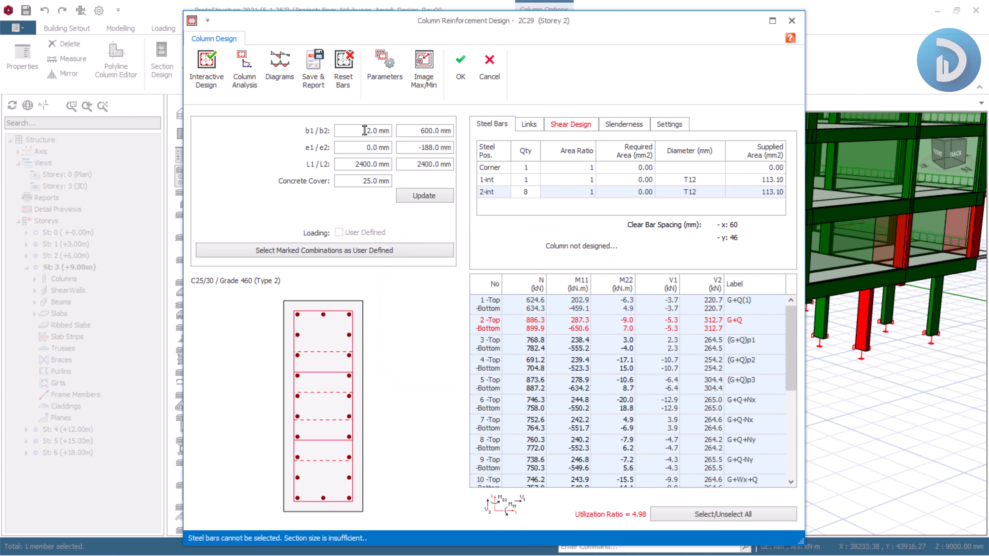
type("0")
left_click(424, 200)
left_click(206, 66)
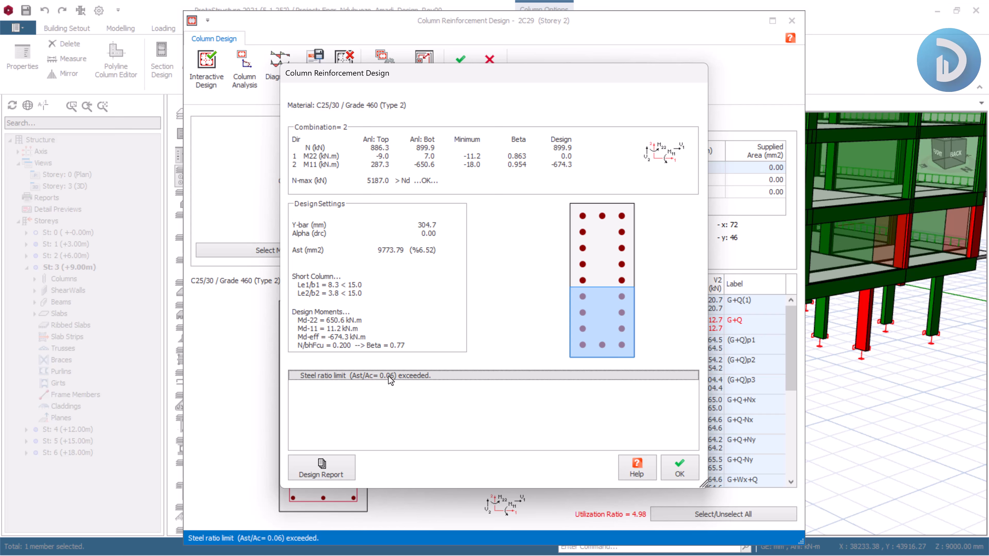
left_click(687, 473)
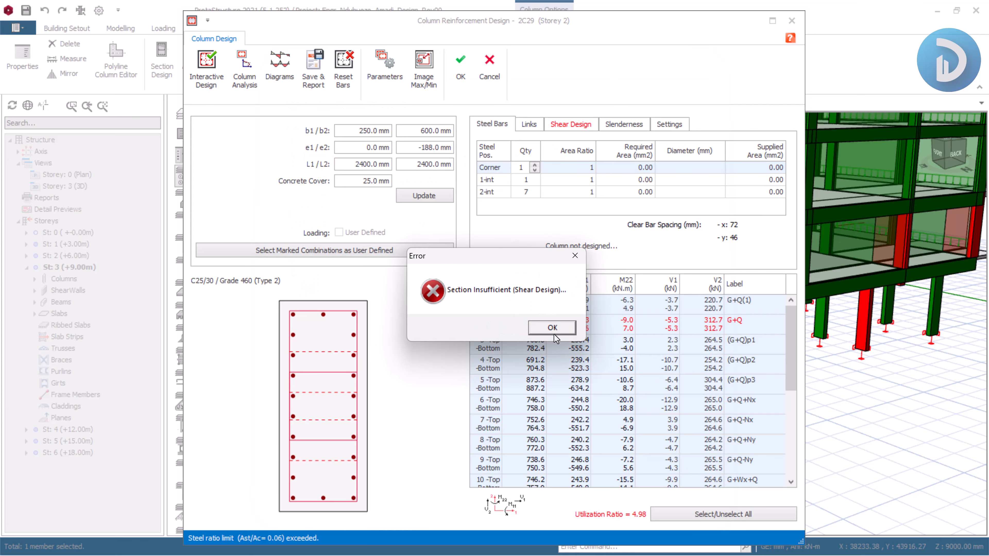
left_click(552, 327)
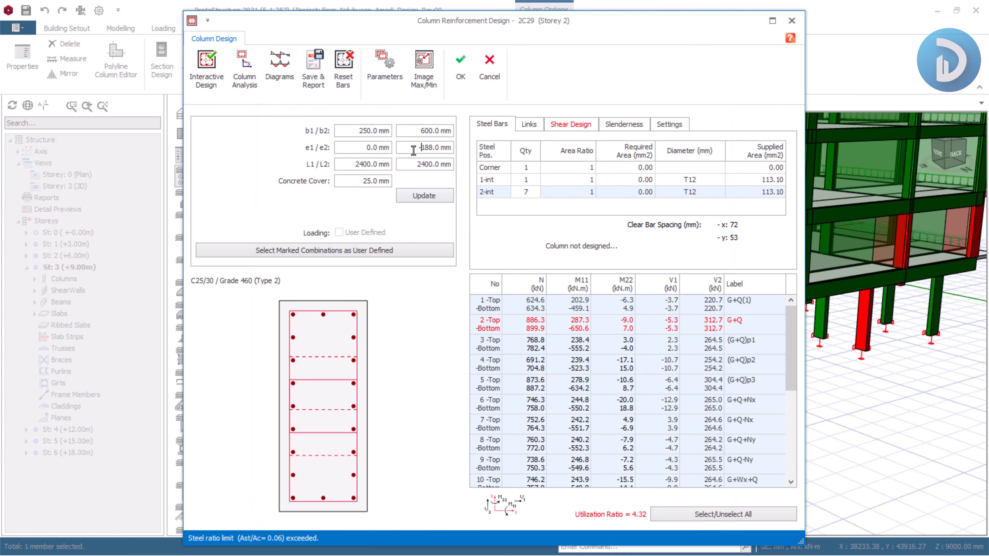
Step: Set column 2C29's b2 dimension to 750 mm, update the section and rerun its interactive design
double_click(421, 131)
type("375")
type("0")
left_click(410, 197)
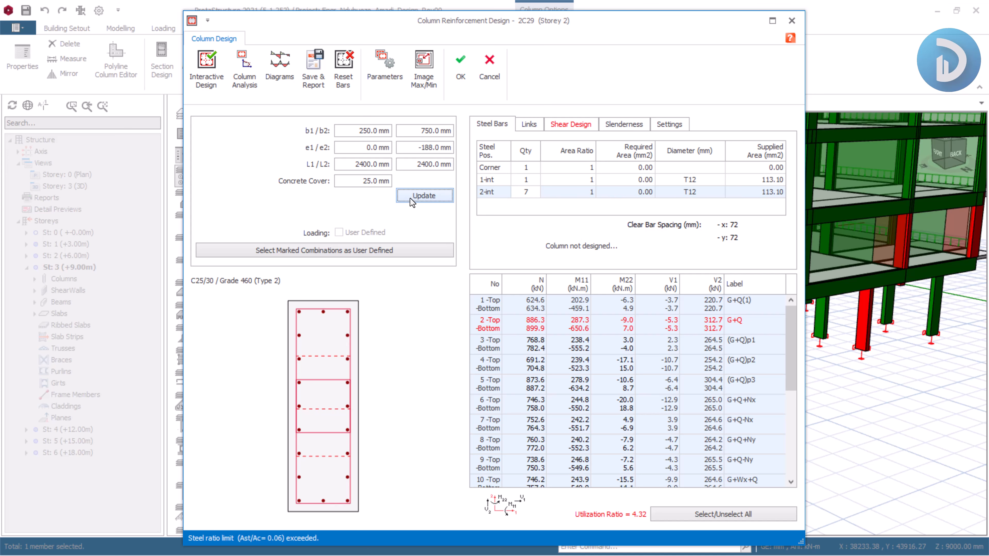
left_click(213, 69)
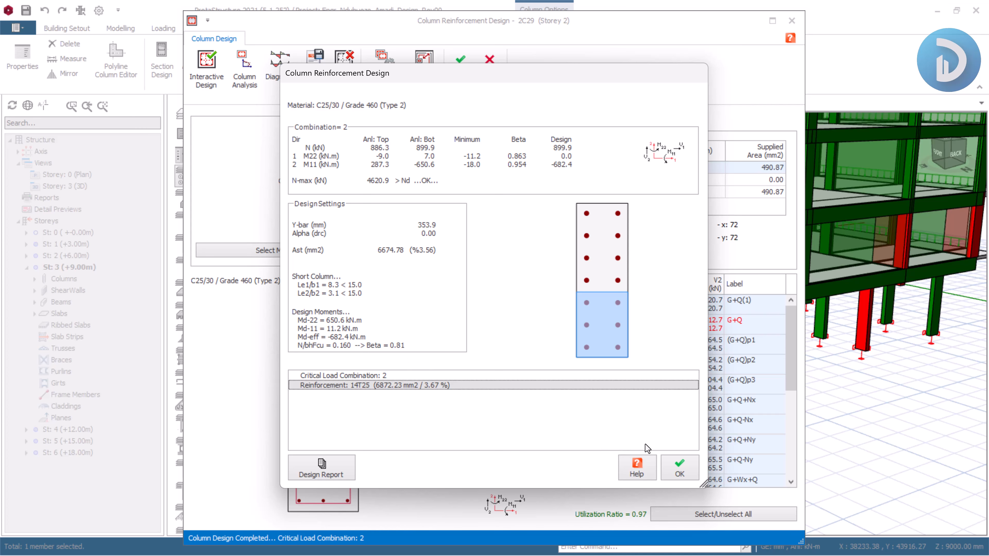
left_click(671, 462)
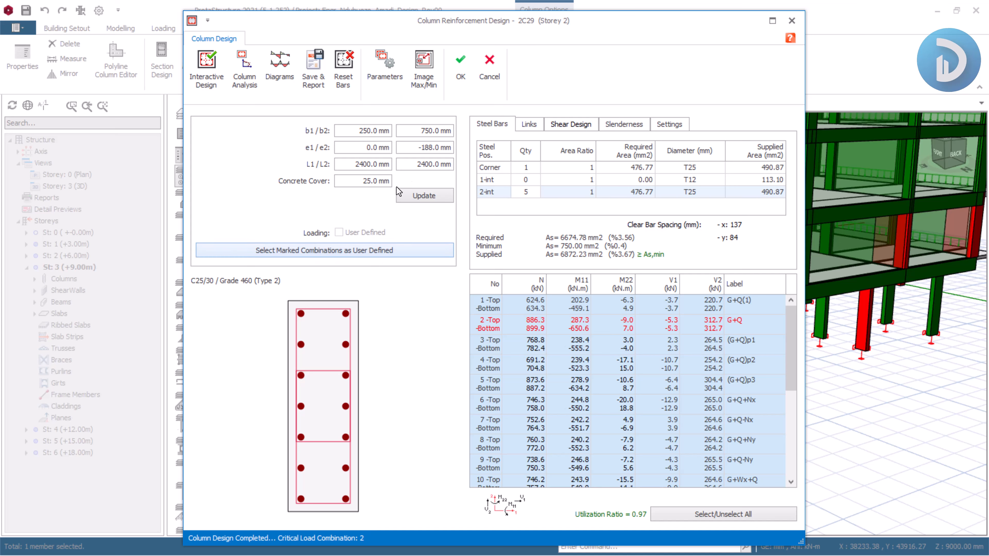
Step: Set column 2C29's b1 dimension to 300 mm, update the section, rerun its interactive design and accept the resulting reinforcement
double_click(362, 130)
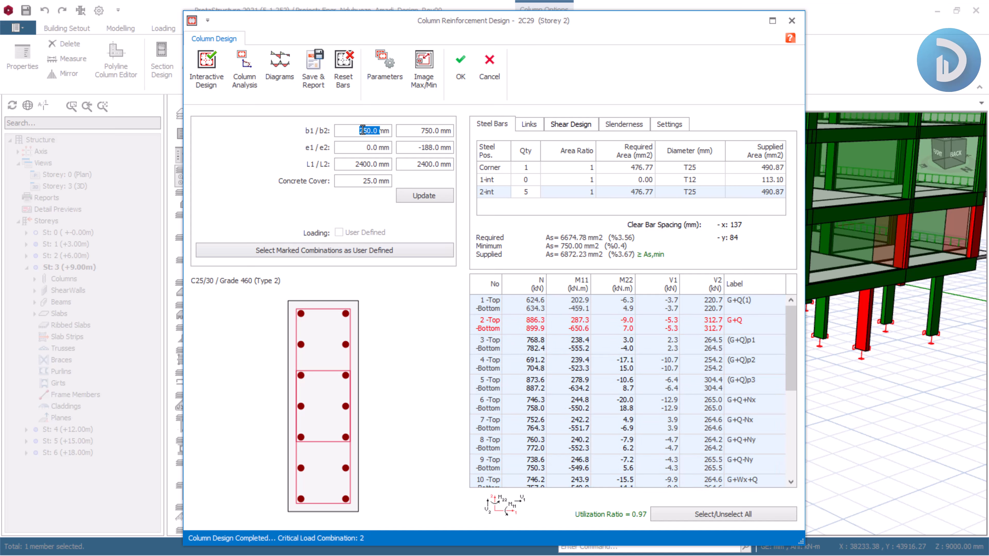
type("300")
left_click(421, 196)
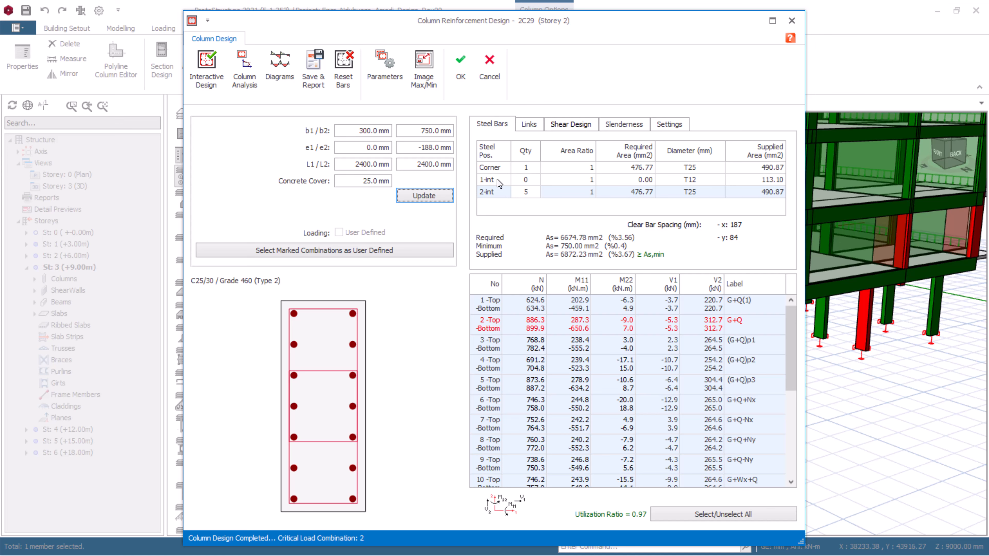
left_click(216, 72)
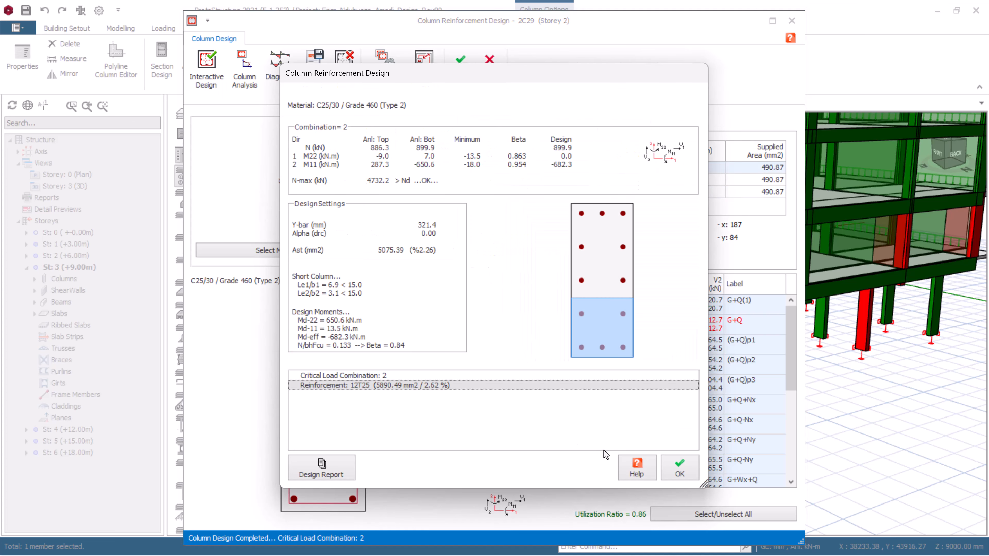
left_click(680, 467)
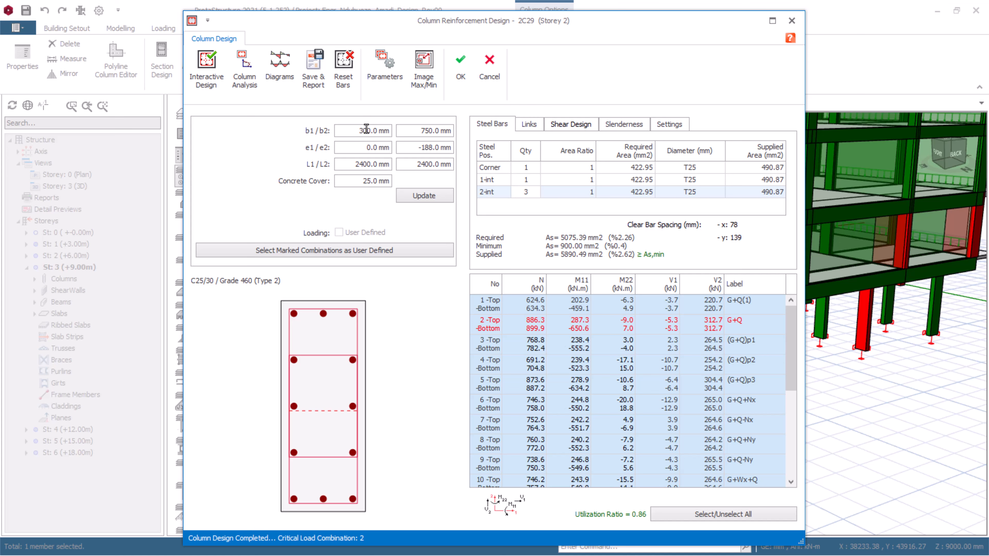
Step: Check column 2C29's shear design, save the redesigned column and clear its selection in the 3D model
left_click(569, 124)
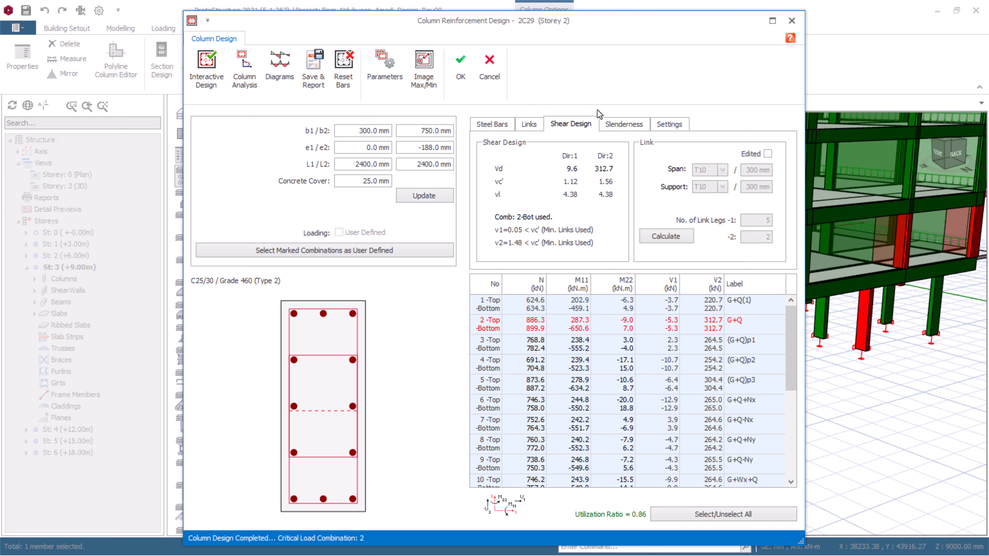
left_click(460, 65)
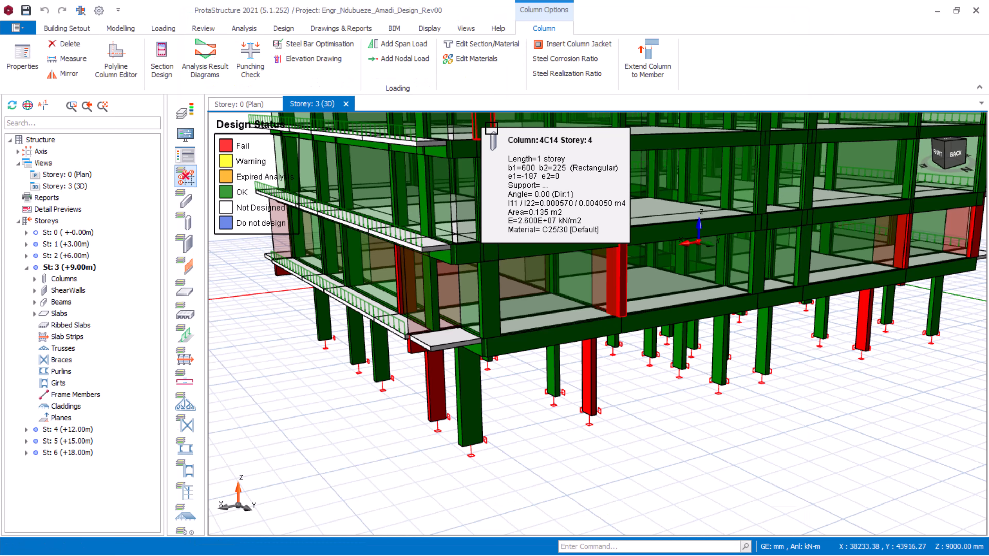
left_click(592, 449)
scroll(592, 449, "down", 2)
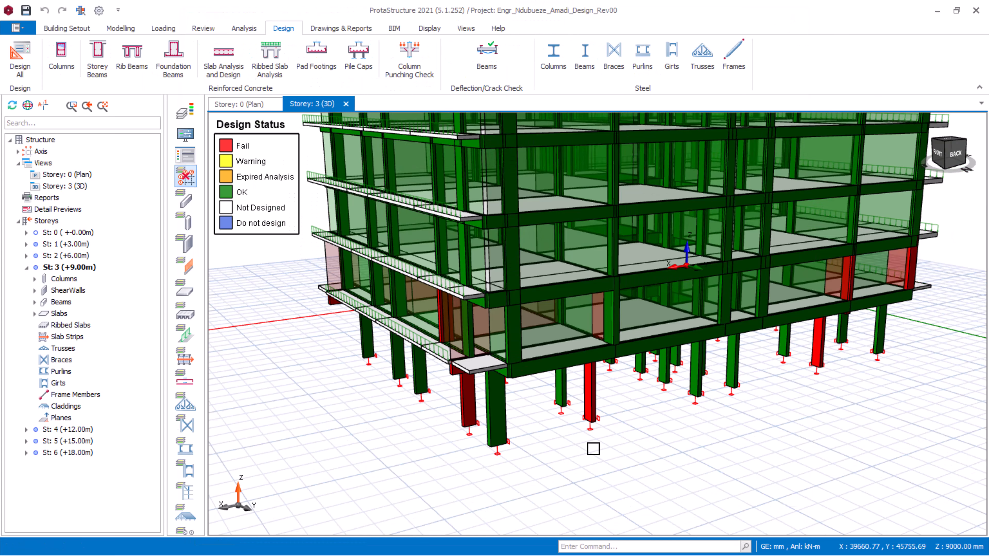
scroll(591, 450, "down", 1)
scroll(623, 456, "down", 1)
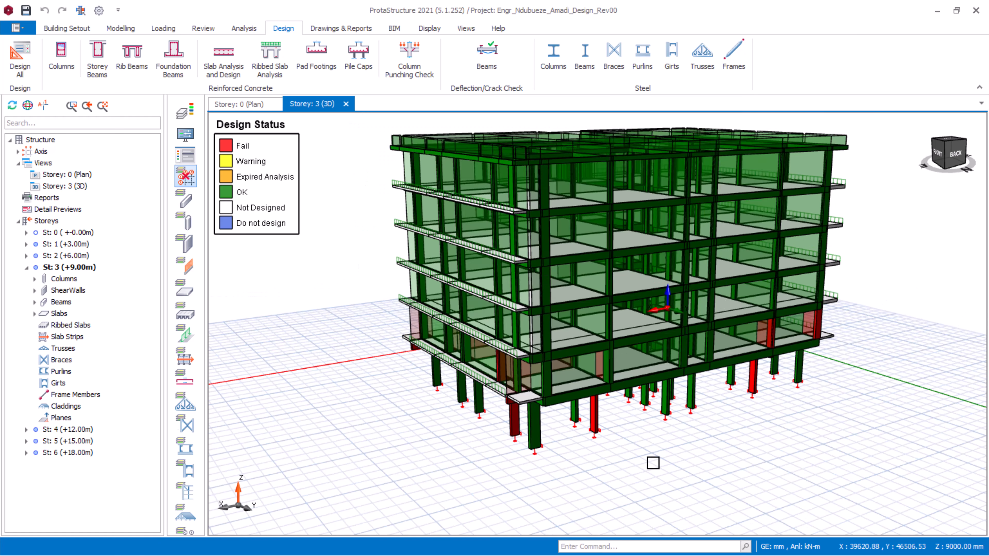
middle_click_drag(689, 474, 680, 475)
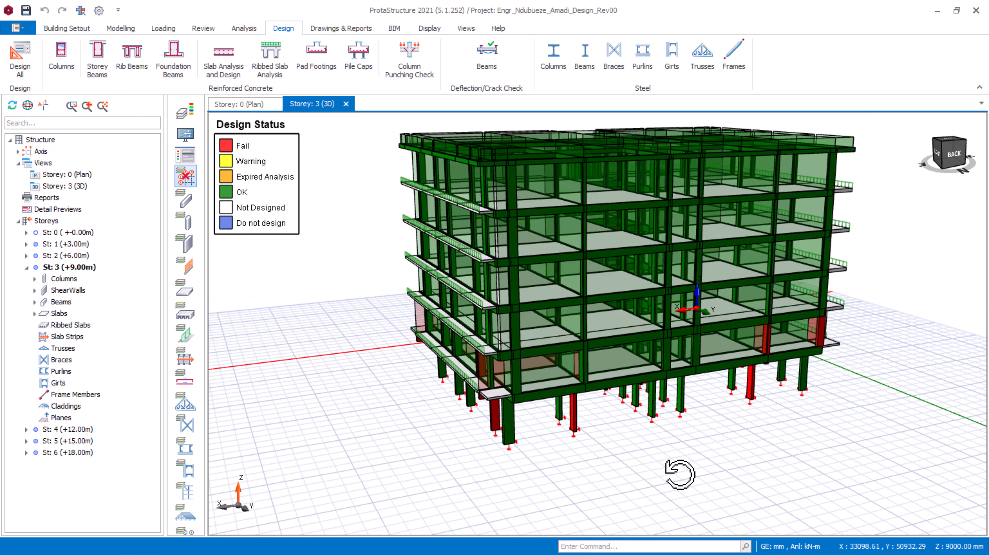